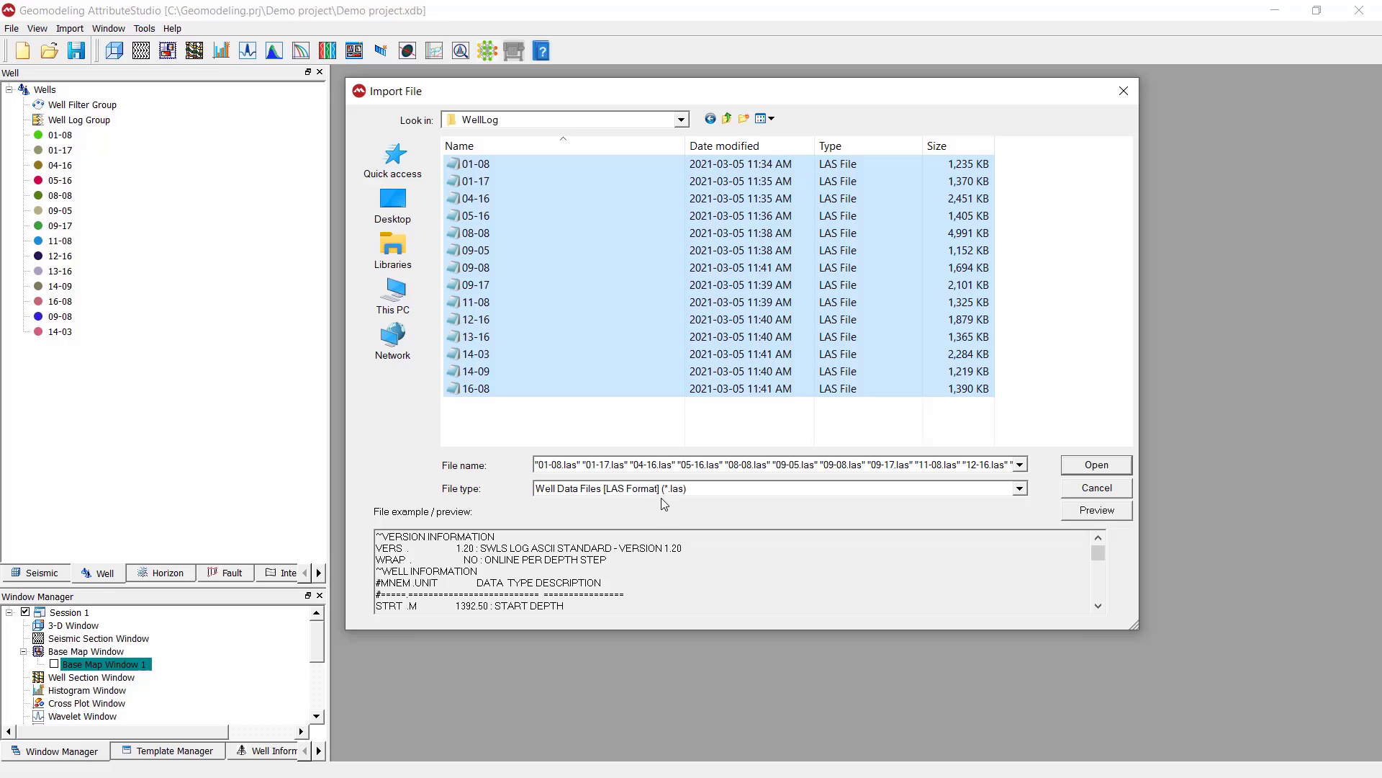
Open the selected LAS well log files for import
{"action": "left_click", "coordinate": [1092, 468]}
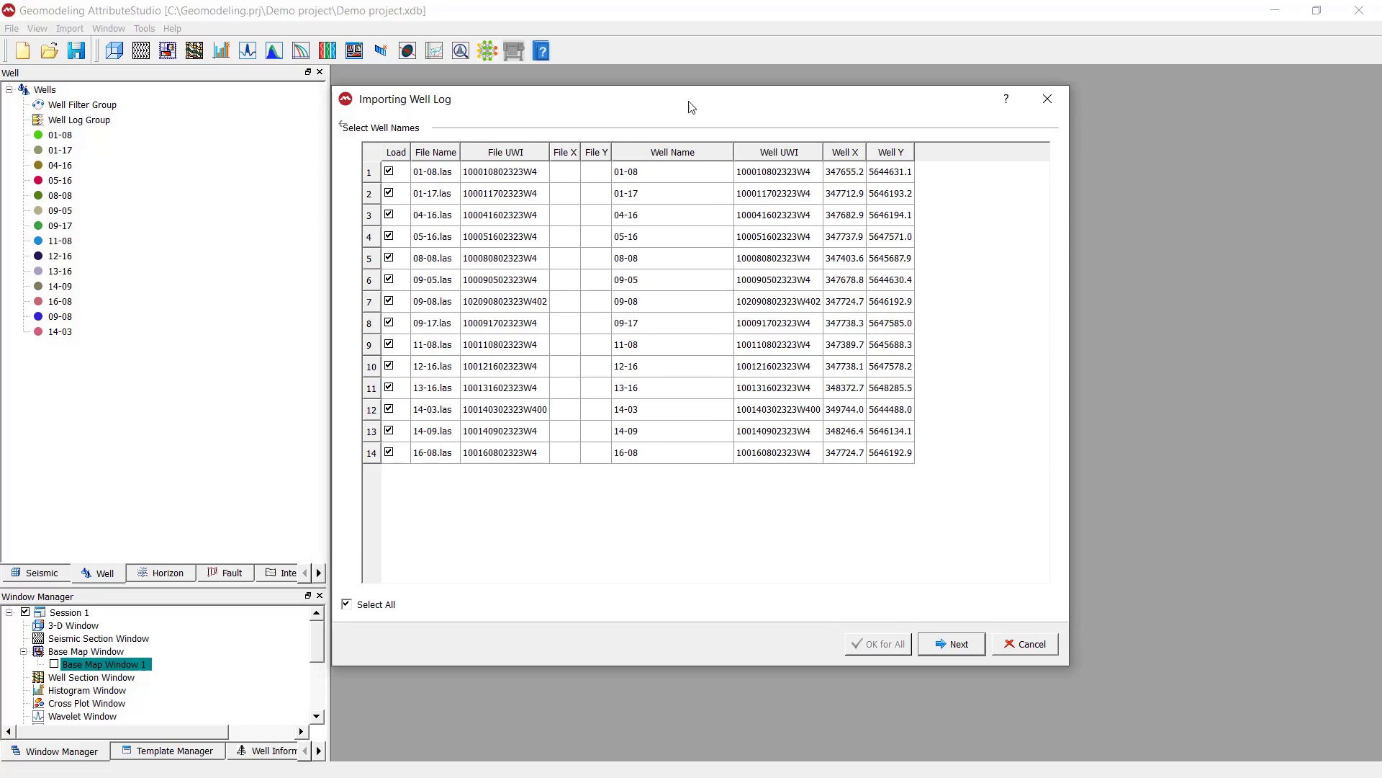
{"action": "left_click_drag", "start_coordinate": [679, 106], "coordinate": [698, 95]}
Review the well name assignments and the naming options offered for 01-08.las, keeping well 01-08
{"action": "left_click", "coordinate": [663, 161]}
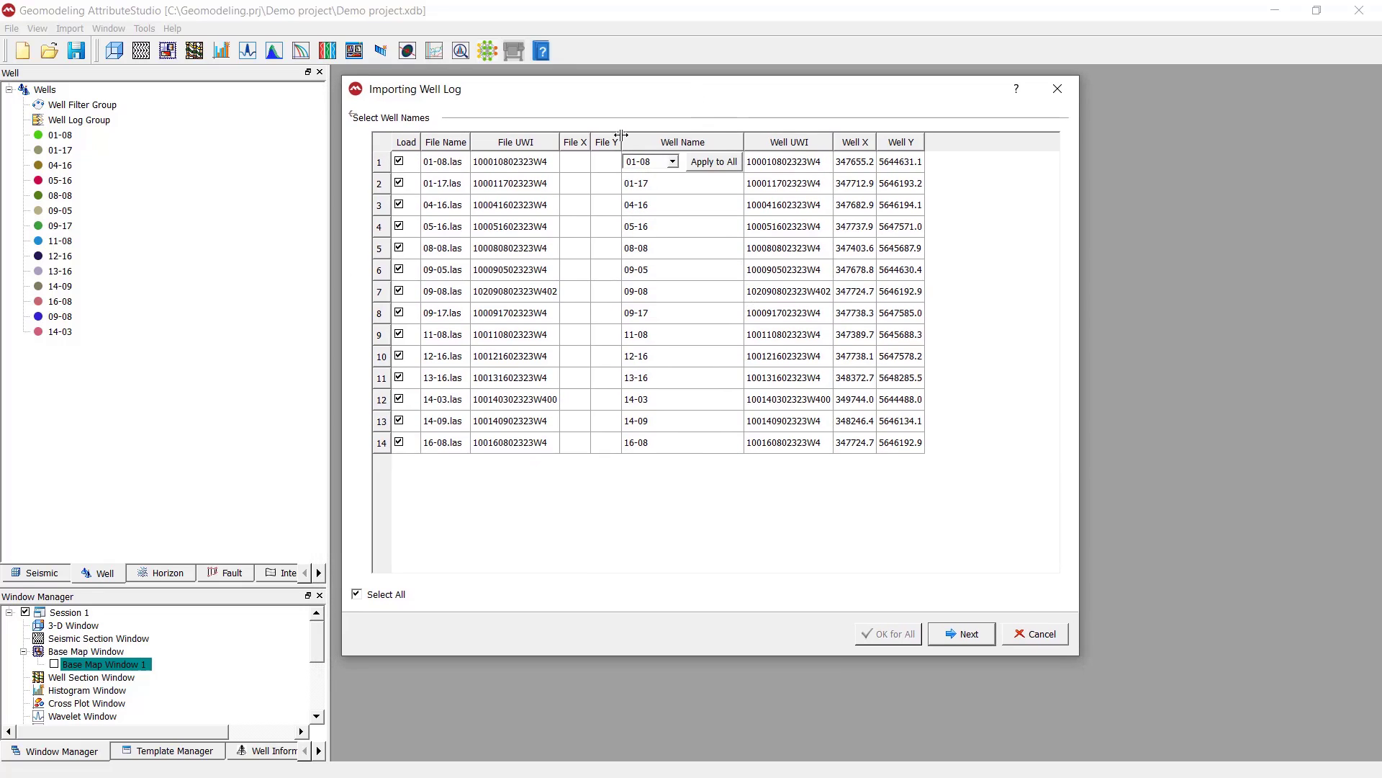
{"action": "left_click", "coordinate": [664, 227]}
{"action": "left_click", "coordinate": [675, 162]}
{"action": "left_click", "coordinate": [603, 187]}
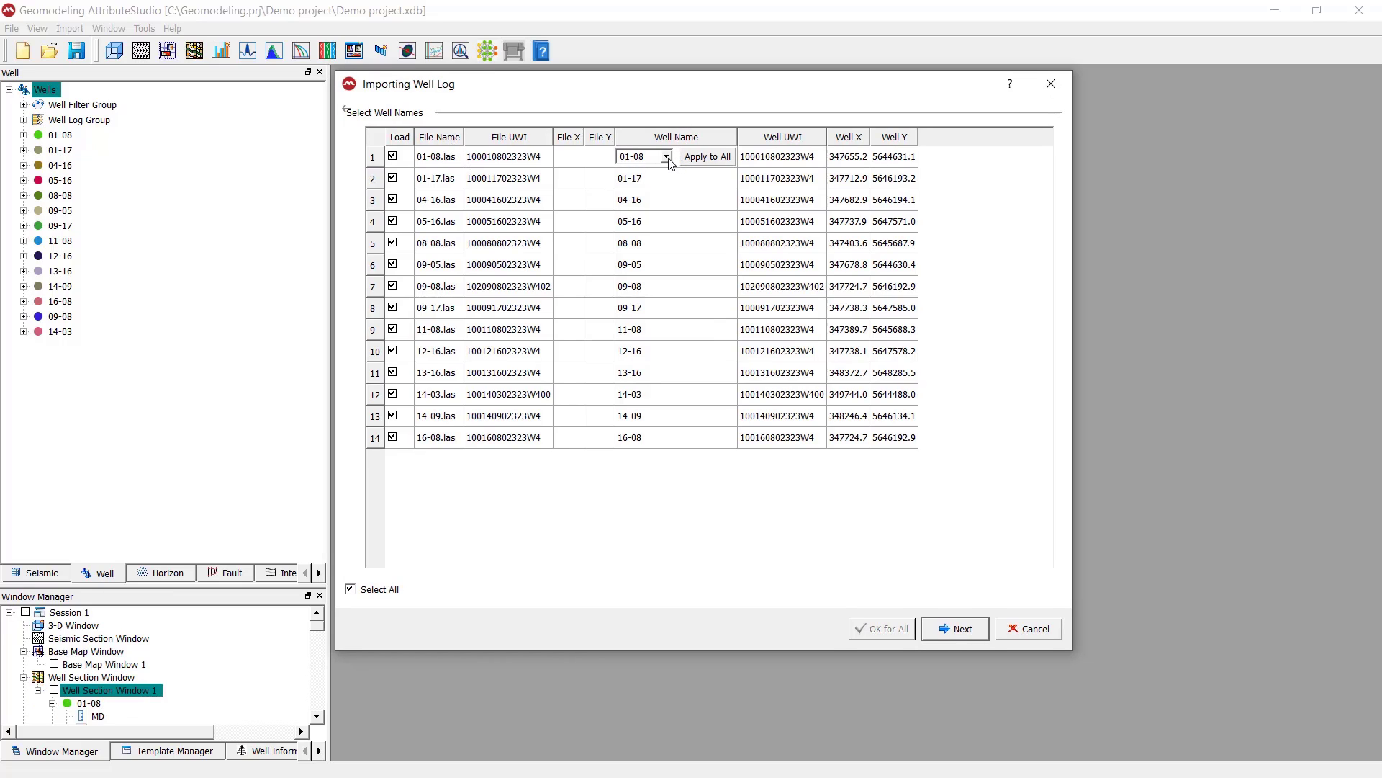
{"action": "left_click", "coordinate": [671, 180]}
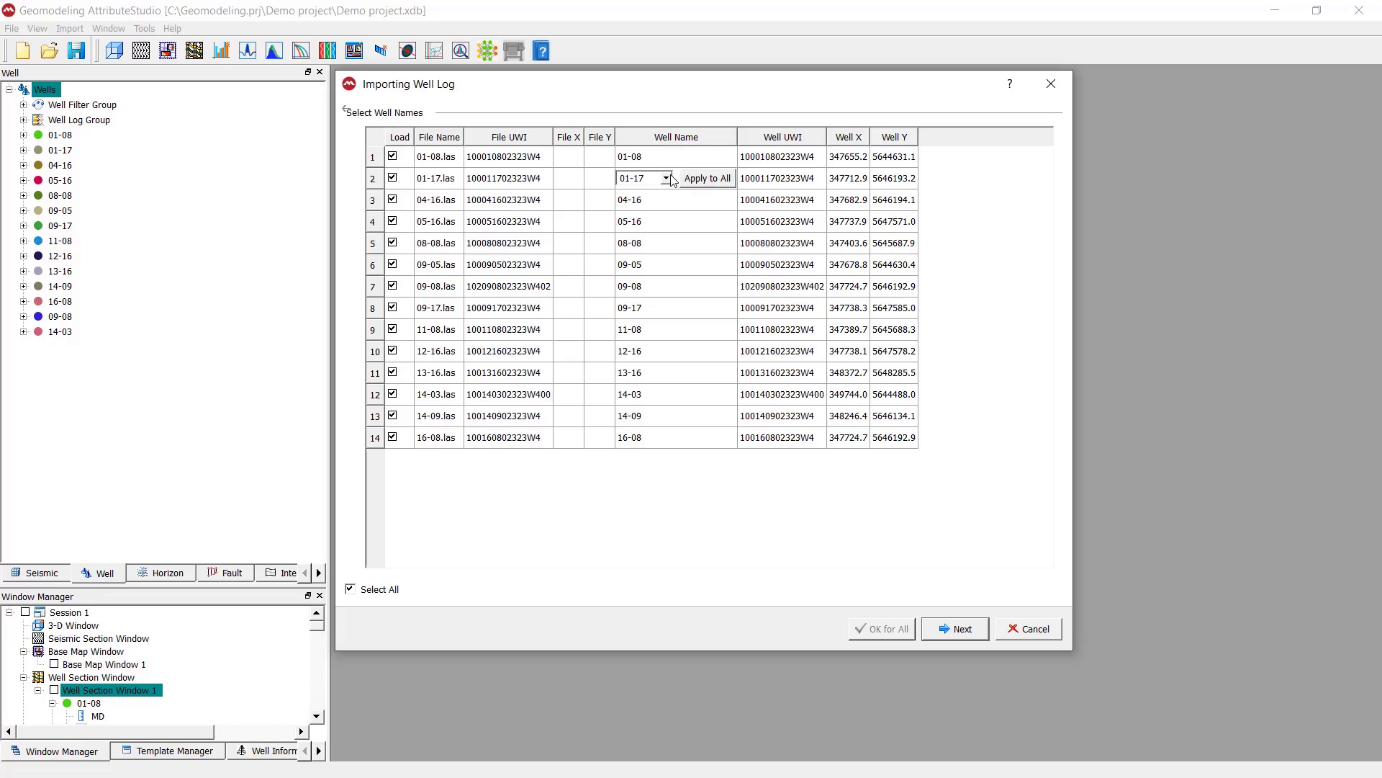
{"action": "left_click", "coordinate": [673, 160]}
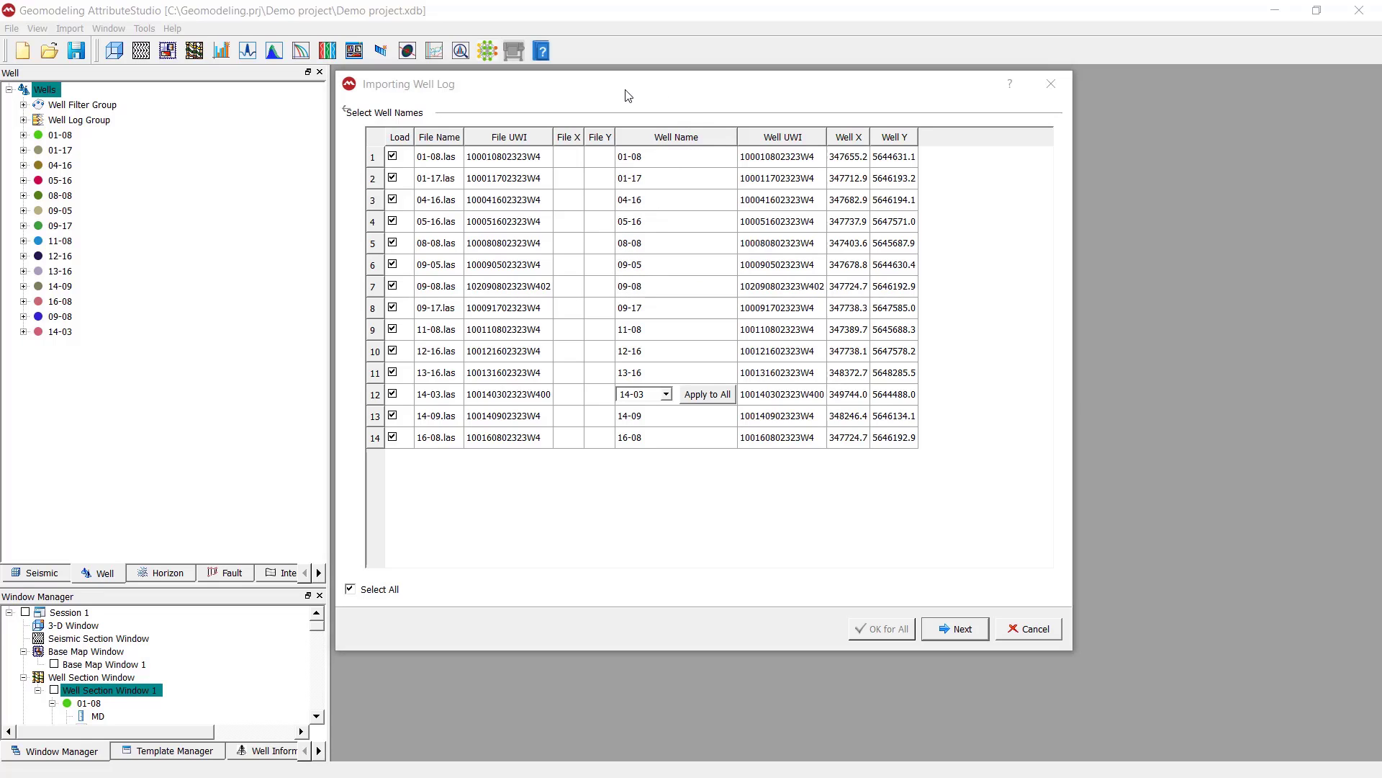
{"action": "left_click", "coordinate": [628, 96]}
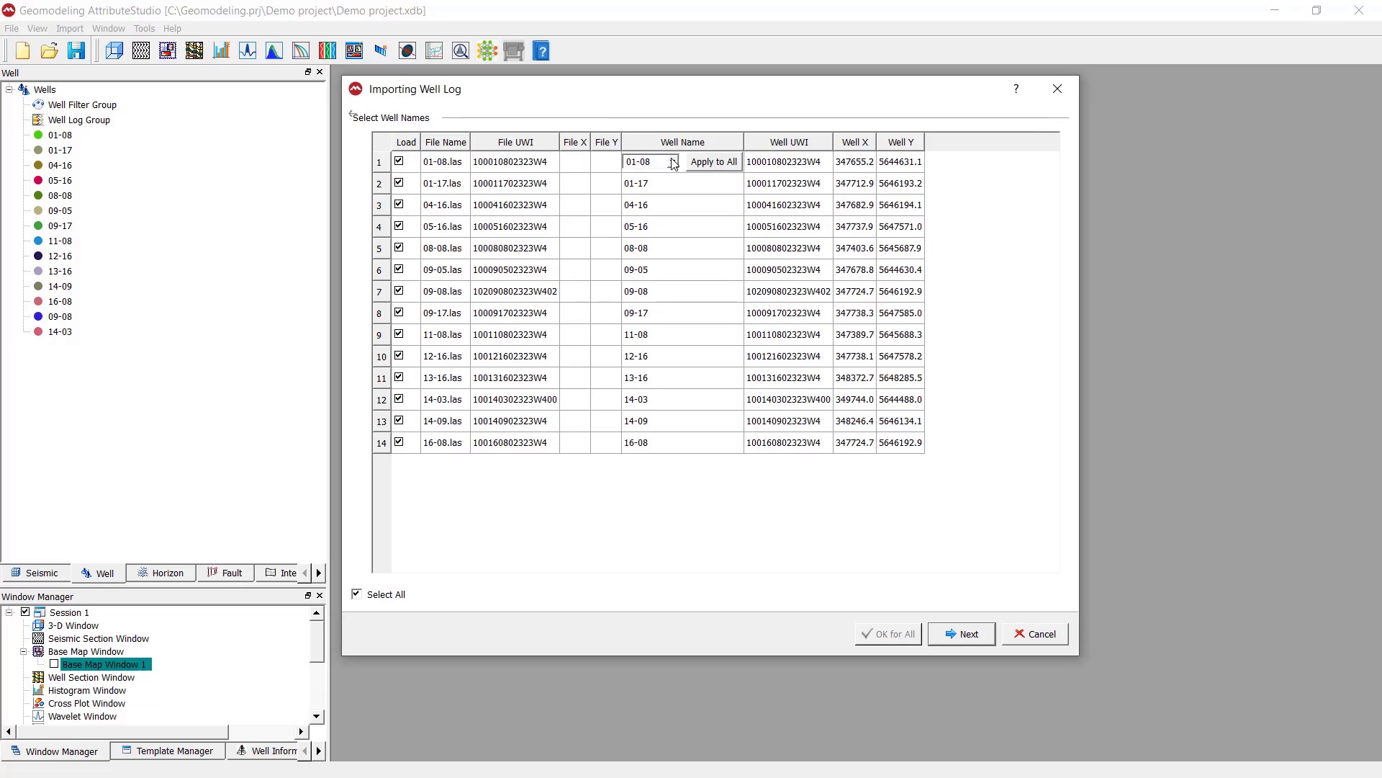
{"action": "left_click", "coordinate": [673, 162]}
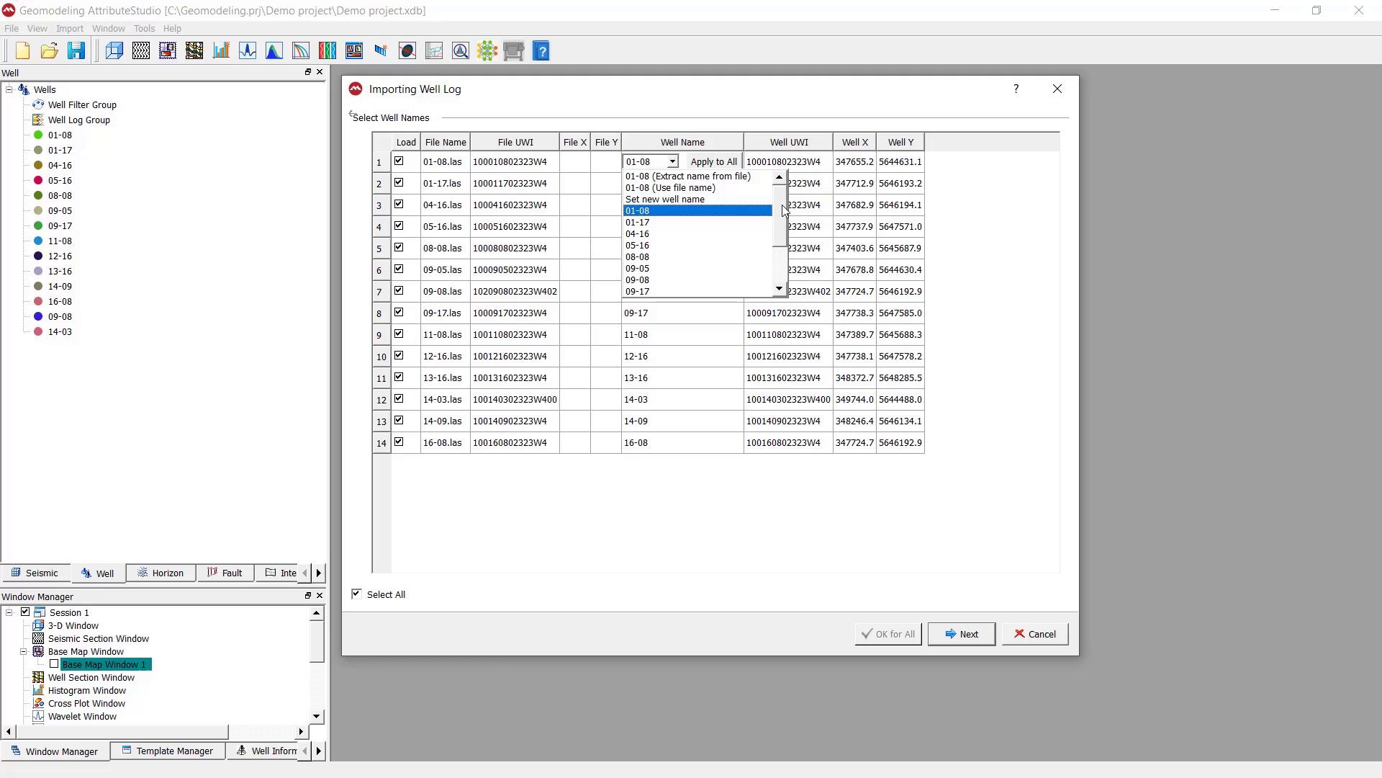
{"action": "mouse_move", "coordinate": [784, 210]}
{"action": "left_mouse_down"}
{"action": "mouse_move", "coordinate": [785, 257]}
{"action": "mouse_move", "coordinate": [784, 196]}
{"action": "left_mouse_up"}
{"action": "left_click", "coordinate": [756, 212]}
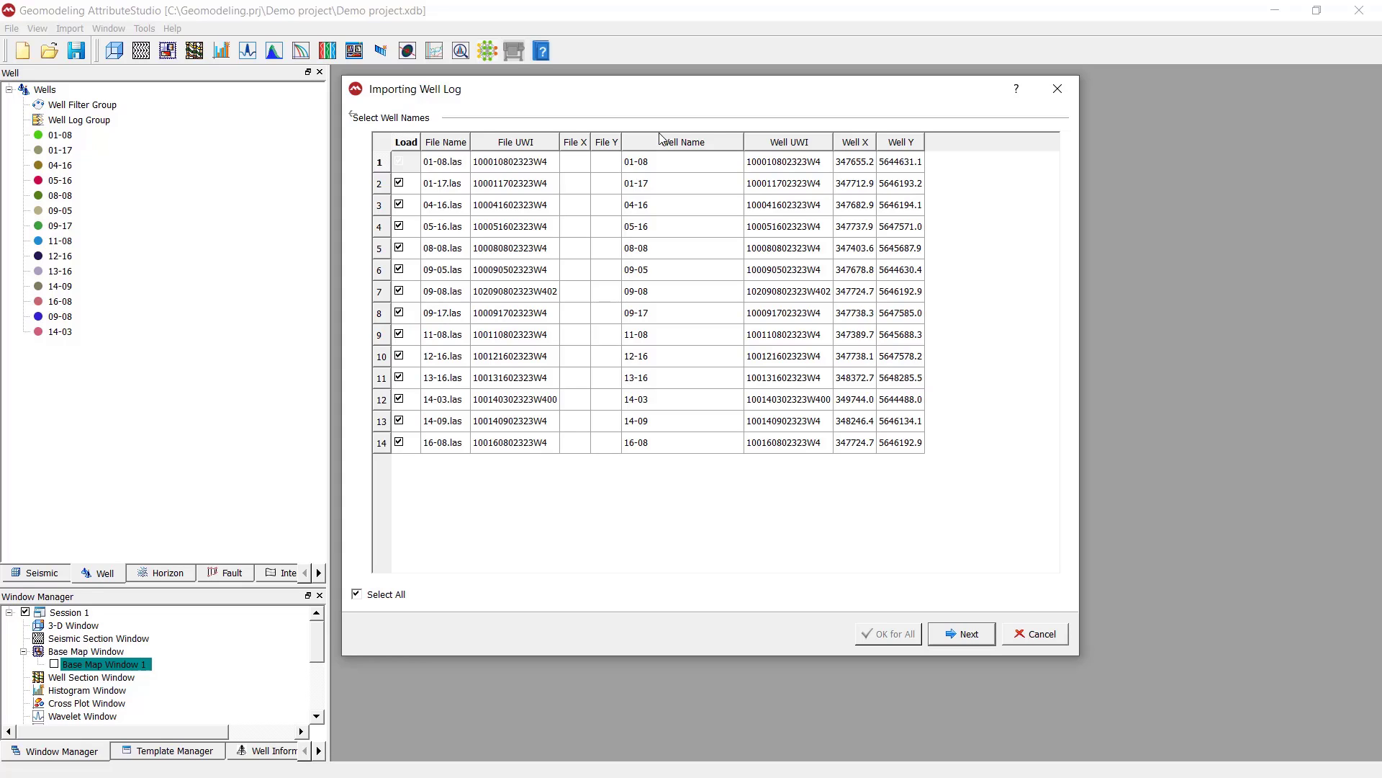
Check the Well UWI, Well X and Well Y columns and proceed to the file property settings
{"action": "left_click", "coordinate": [781, 142]}
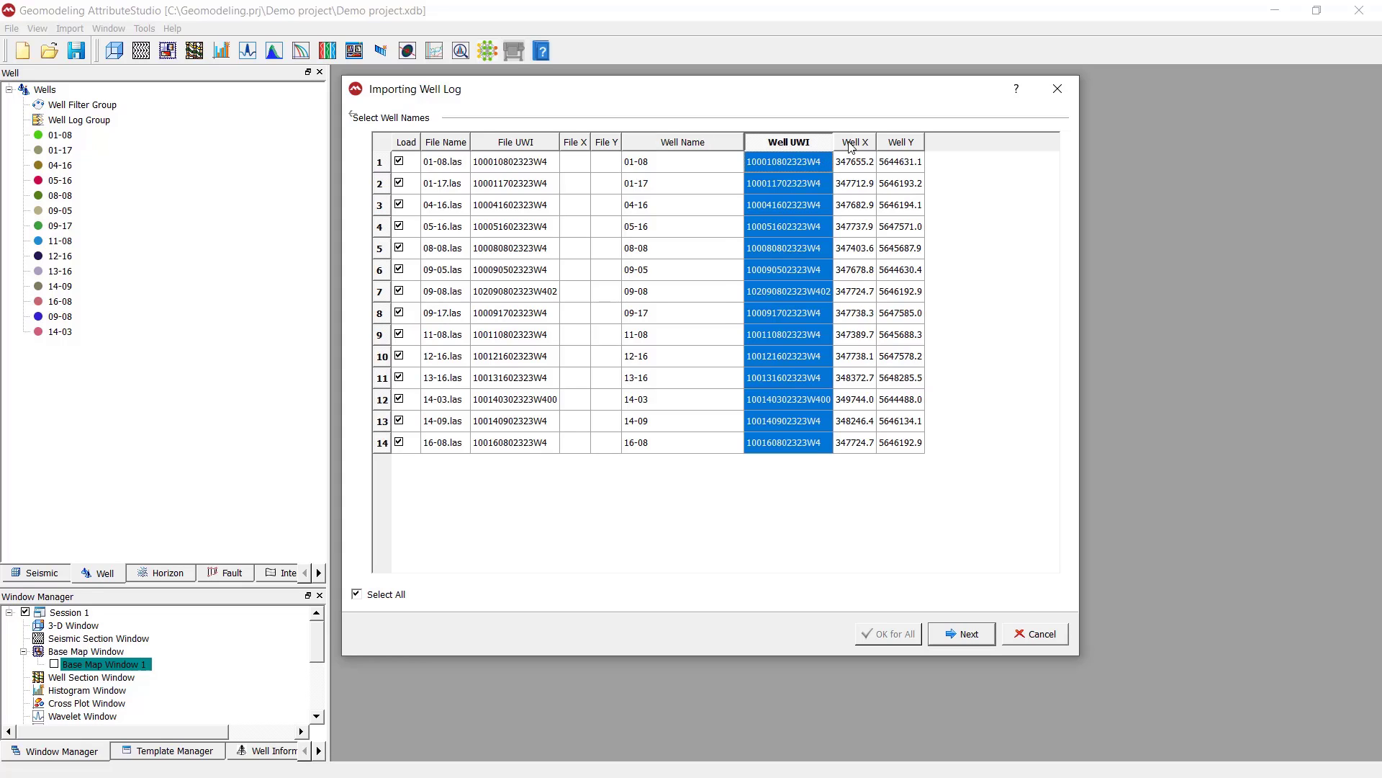
{"action": "left_click", "coordinate": [851, 144]}
{"action": "left_click", "coordinate": [915, 144]}
{"action": "left_click", "coordinate": [969, 181]}
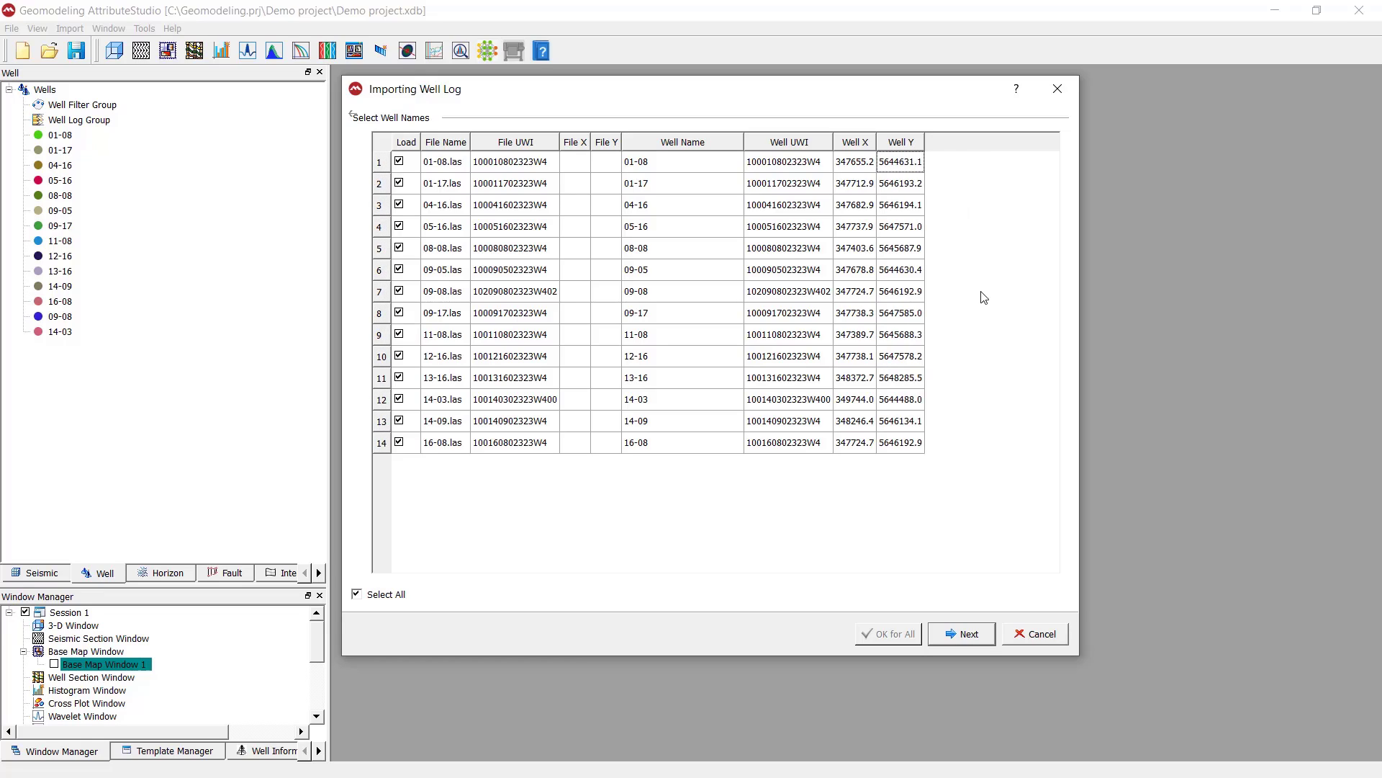
{"action": "left_click", "coordinate": [977, 639]}
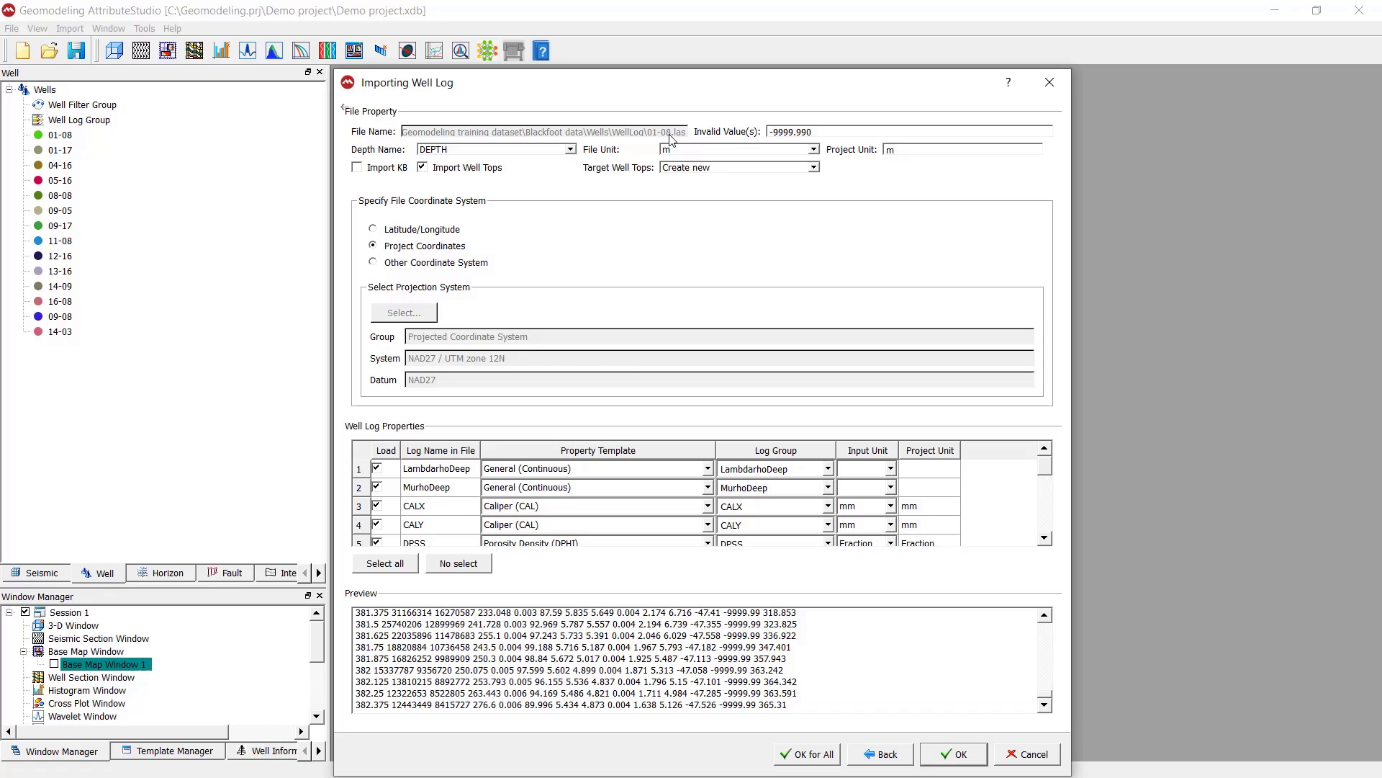
Check the invalid value against the null value in the file preview, and check the file unit
{"action": "key", "text": "Tab"}
{"action": "left_click", "coordinate": [818, 135]}
{"action": "left_click_drag", "start_coordinate": [1046, 626], "coordinate": [1048, 636]}
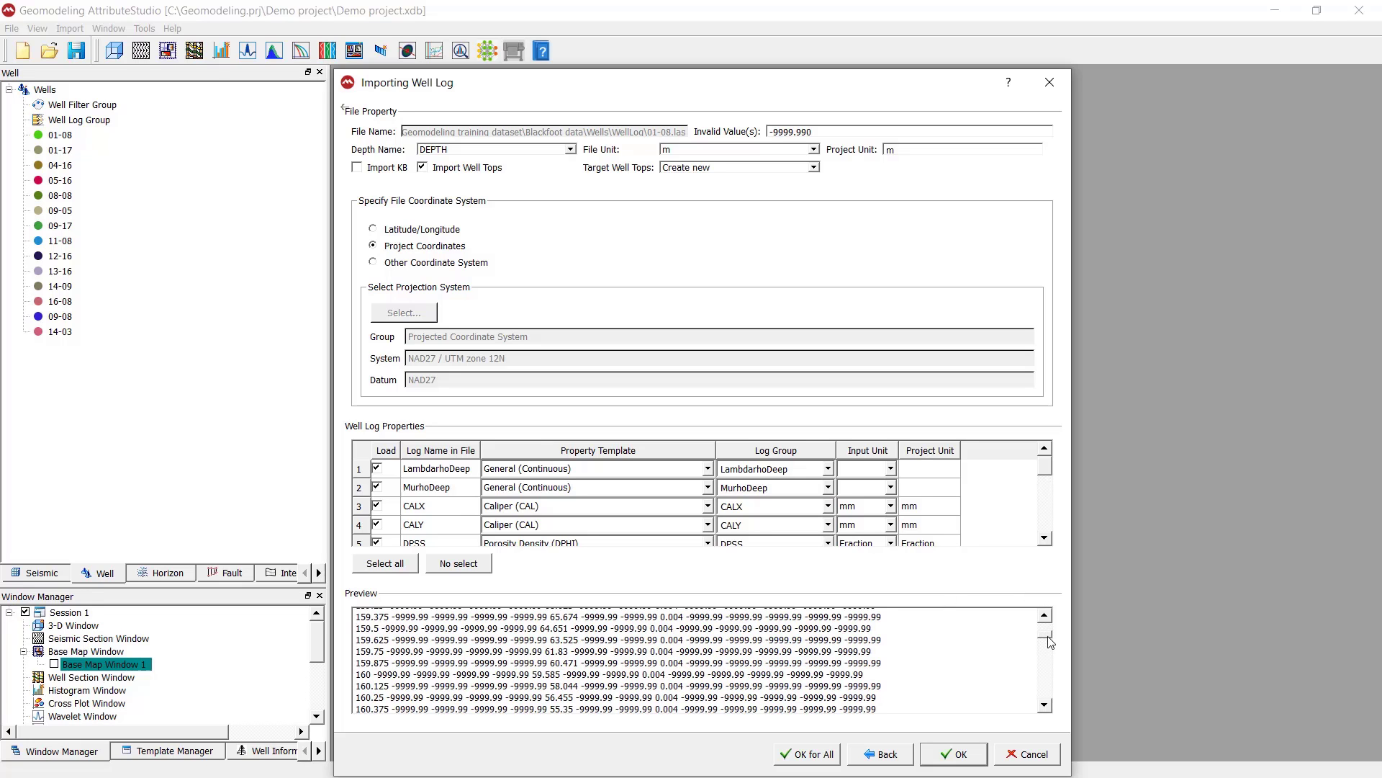
{"action": "mouse_move", "coordinate": [687, 640]}
{"action": "left_mouse_down"}
{"action": "mouse_move", "coordinate": [722, 639]}
{"action": "mouse_move", "coordinate": [686, 640]}
{"action": "left_mouse_up"}
{"action": "left_click", "coordinate": [808, 131]}
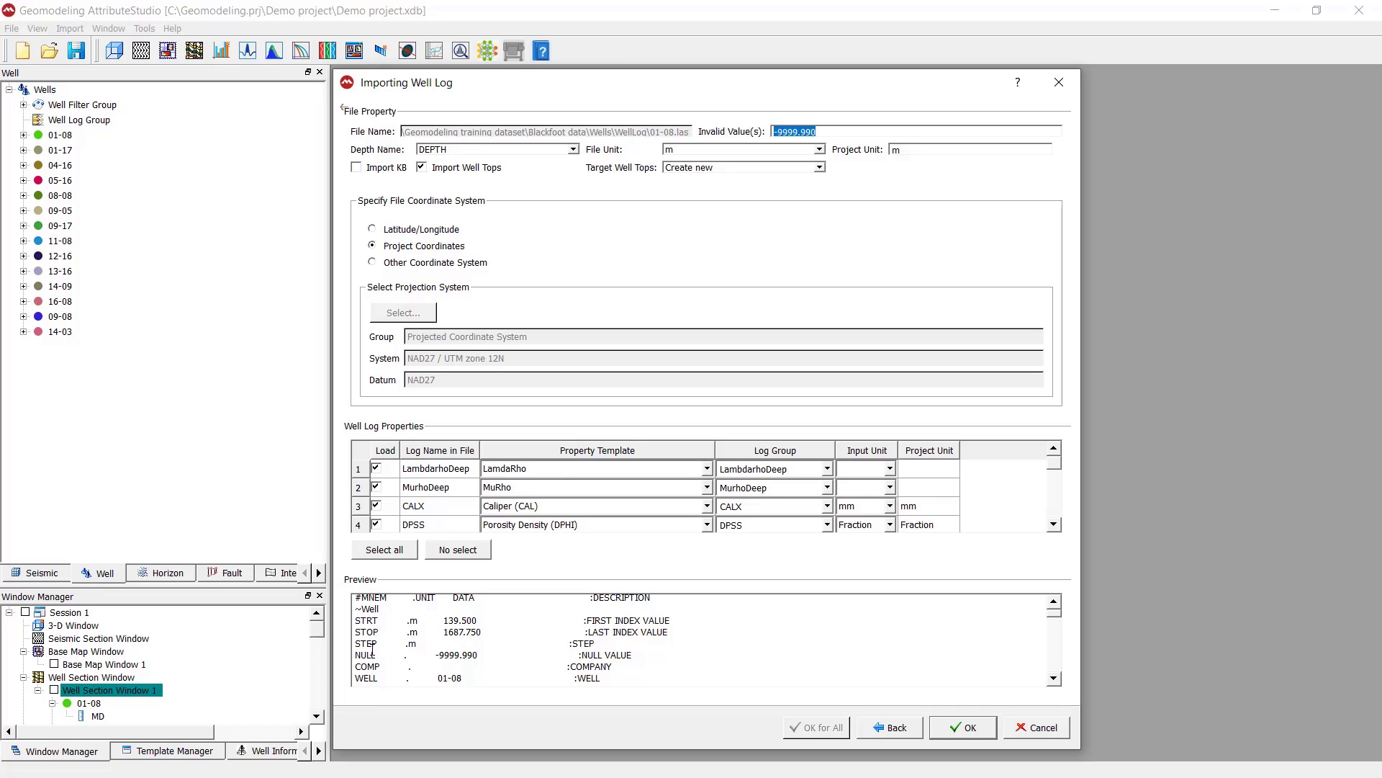
{"action": "left_click_drag", "start_coordinate": [357, 657], "coordinate": [645, 654]}
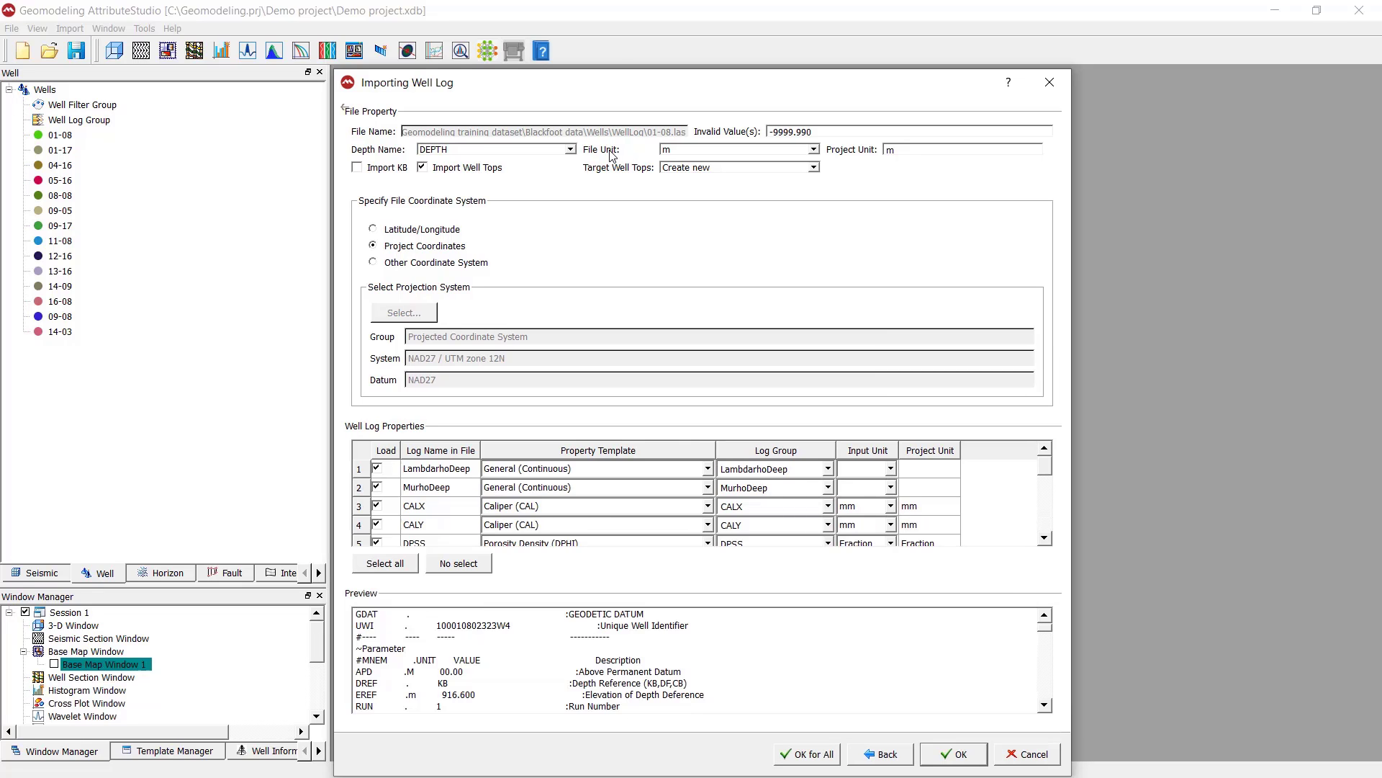
{"action": "left_click", "coordinate": [681, 151]}
{"action": "left_click", "coordinate": [684, 152]}
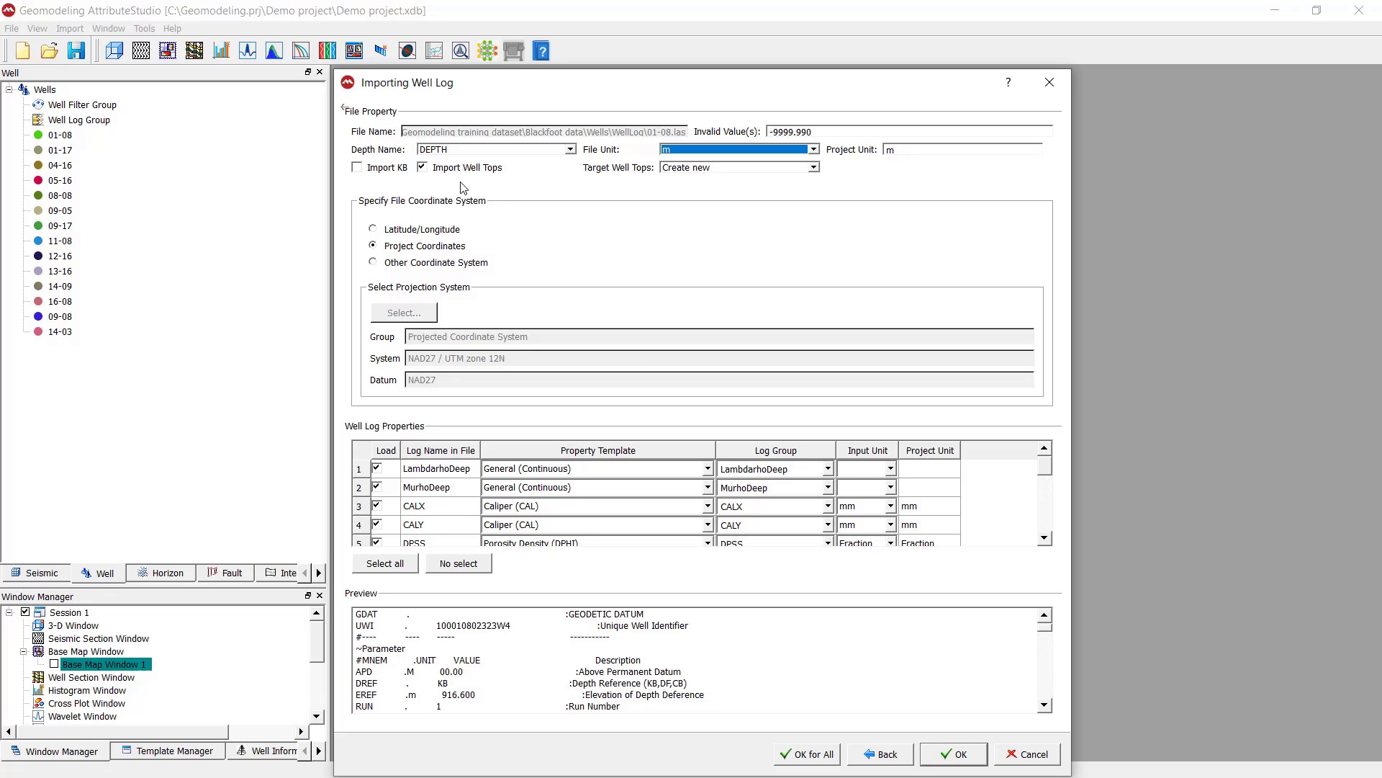
Try the Import KB option and switch it back off
{"action": "left_click", "coordinate": [369, 172]}
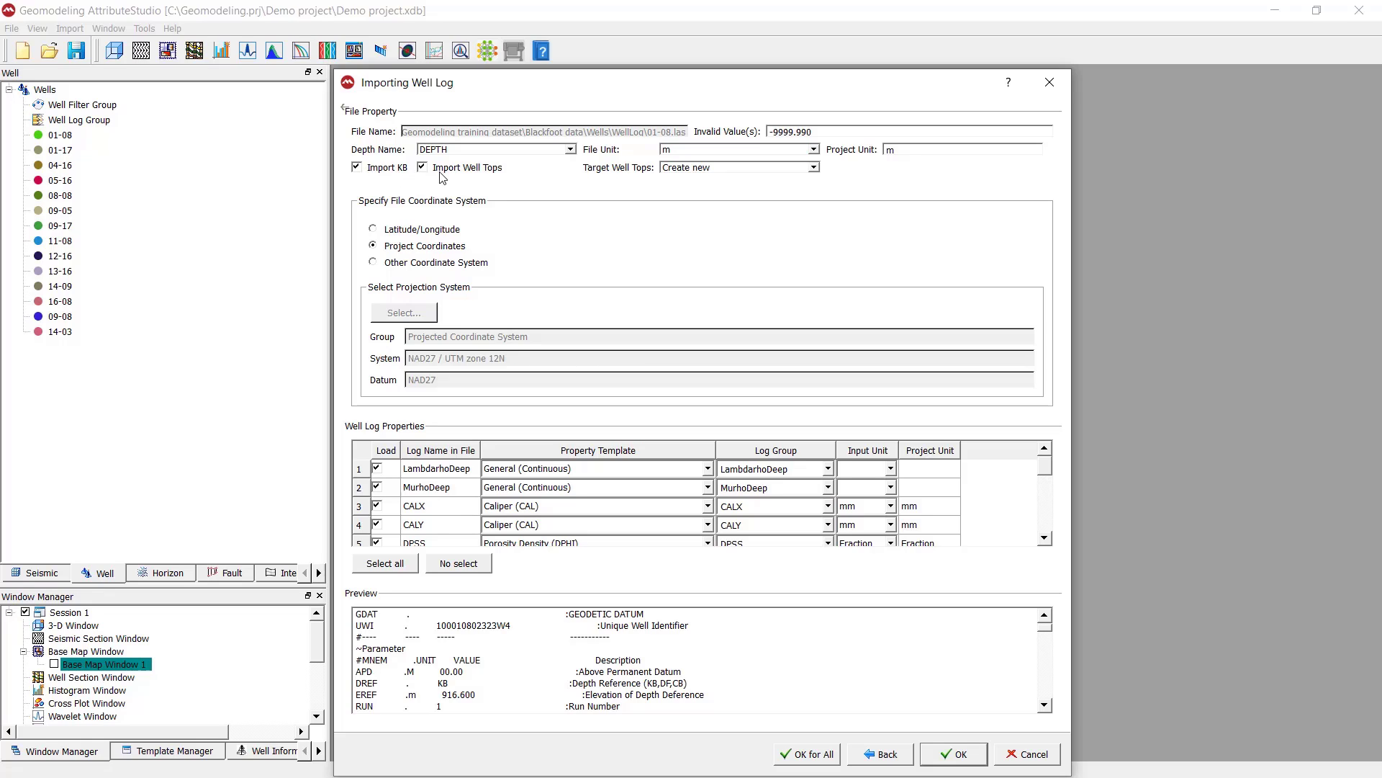
{"action": "left_click", "coordinate": [364, 172]}
{"action": "key", "text": "Tab"}
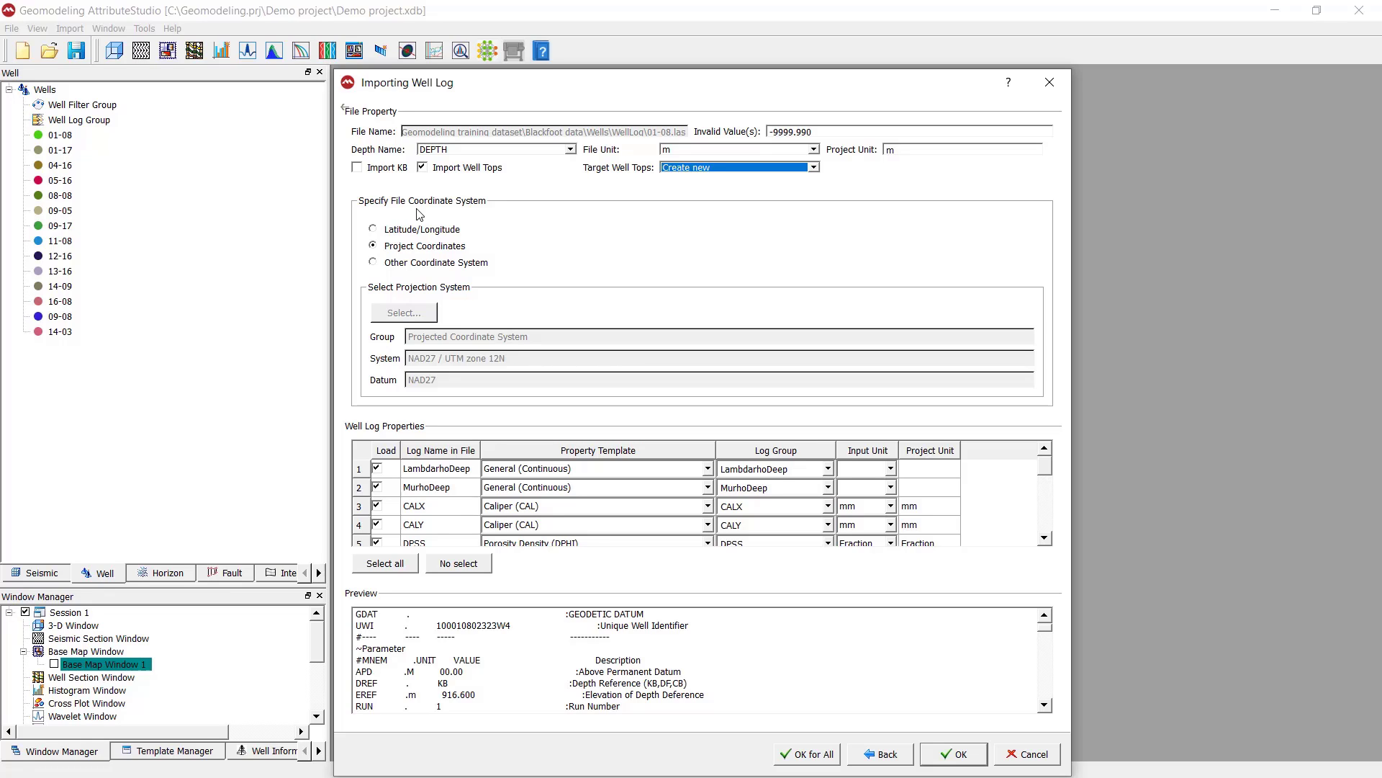
View the coordinate reference systems offered for Other Coordinate System and return the file coordinate system to Project Coordinates
{"action": "left_click", "coordinate": [410, 265]}
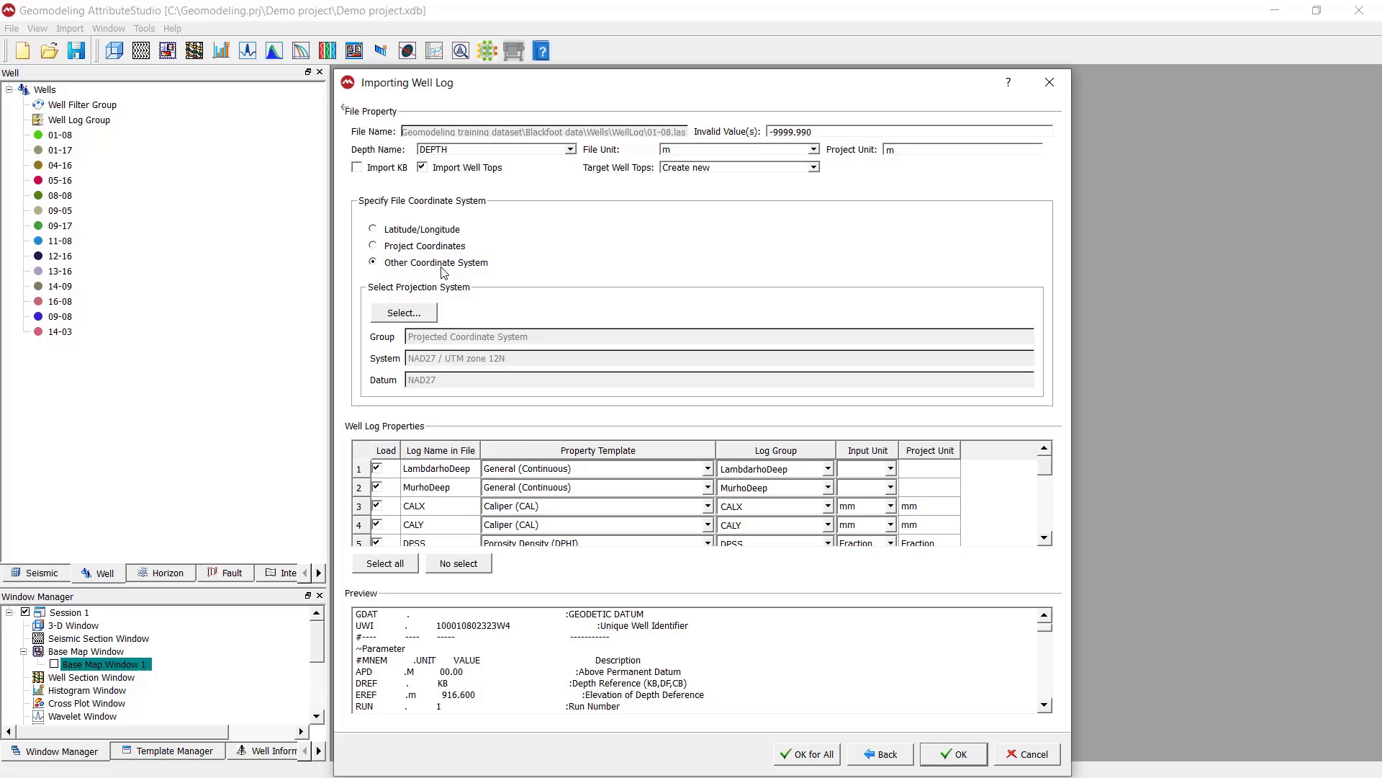
{"action": "left_click", "coordinate": [403, 312]}
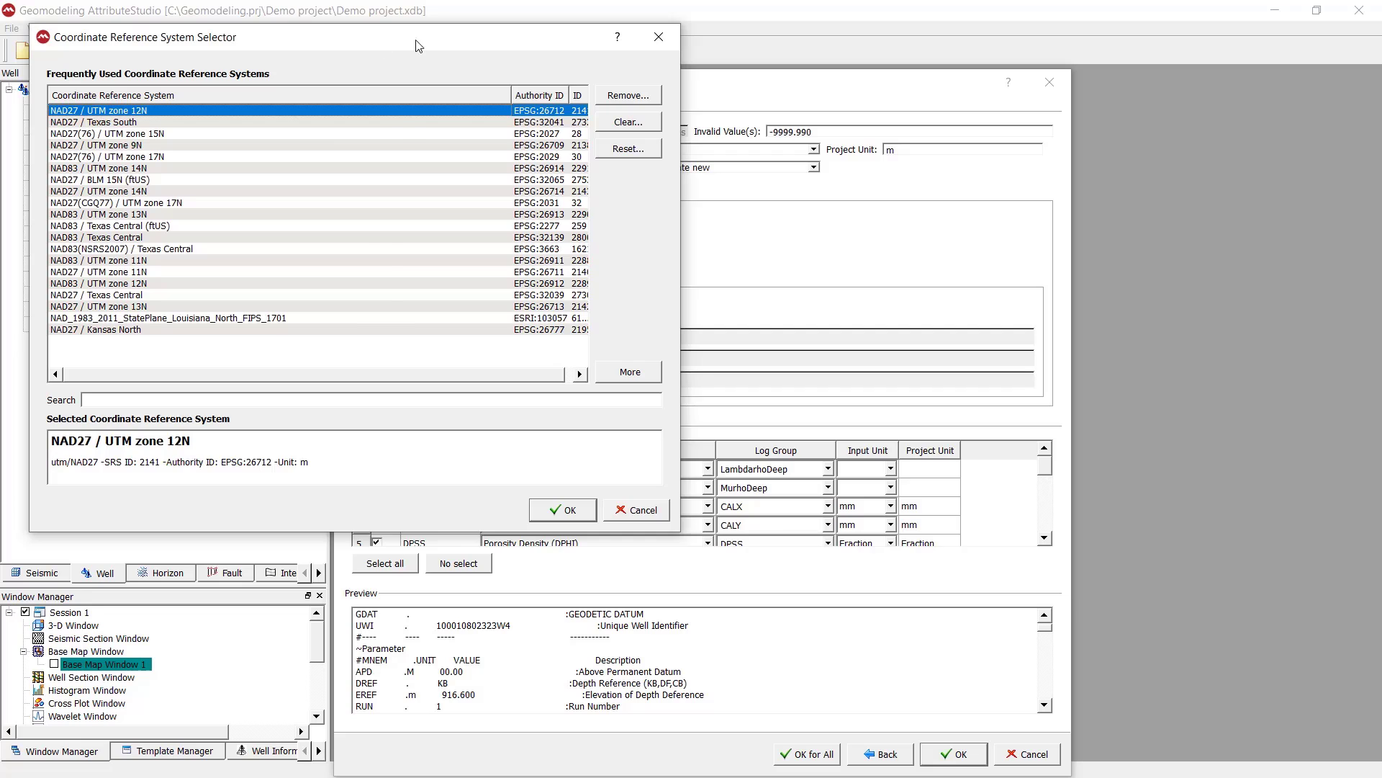
{"action": "left_click_drag", "start_coordinate": [416, 37], "coordinate": [854, 120]}
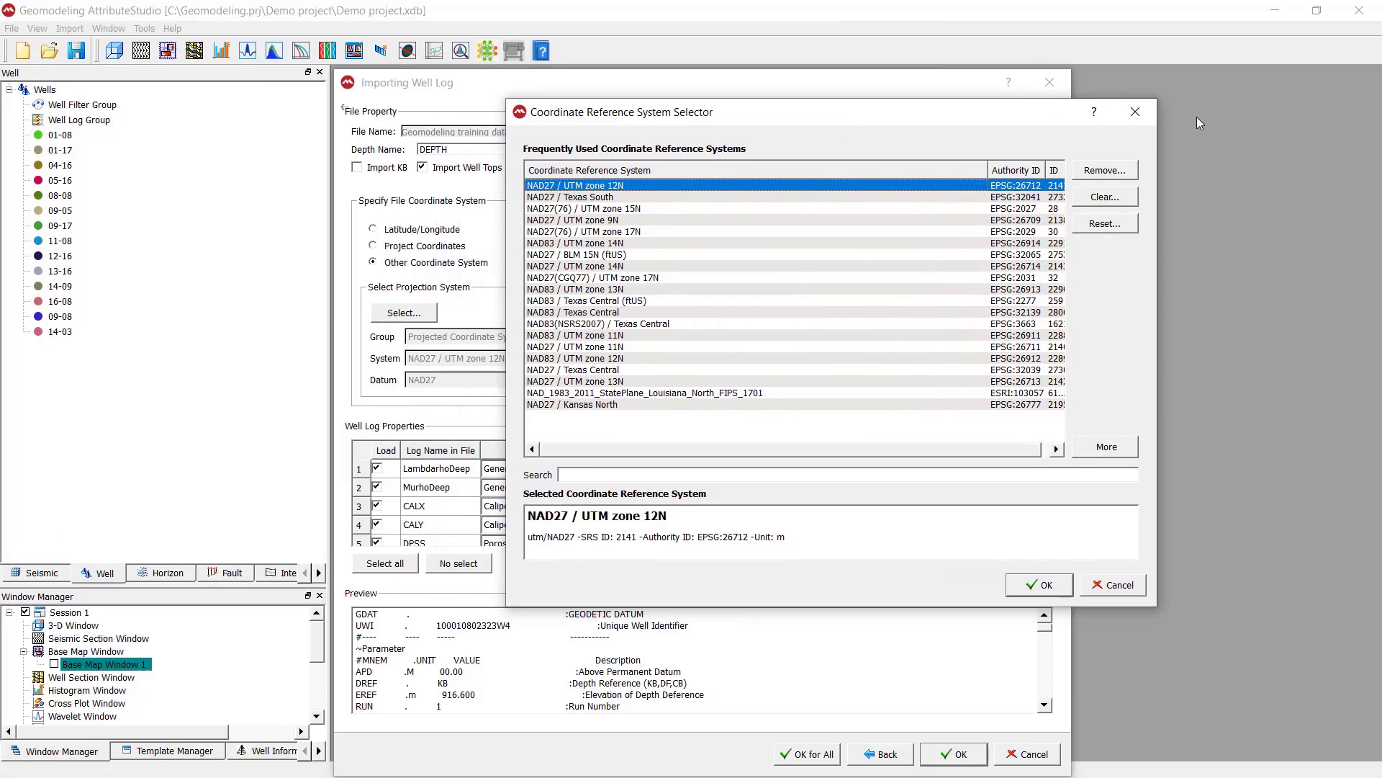
{"action": "left_click", "coordinate": [1135, 111]}
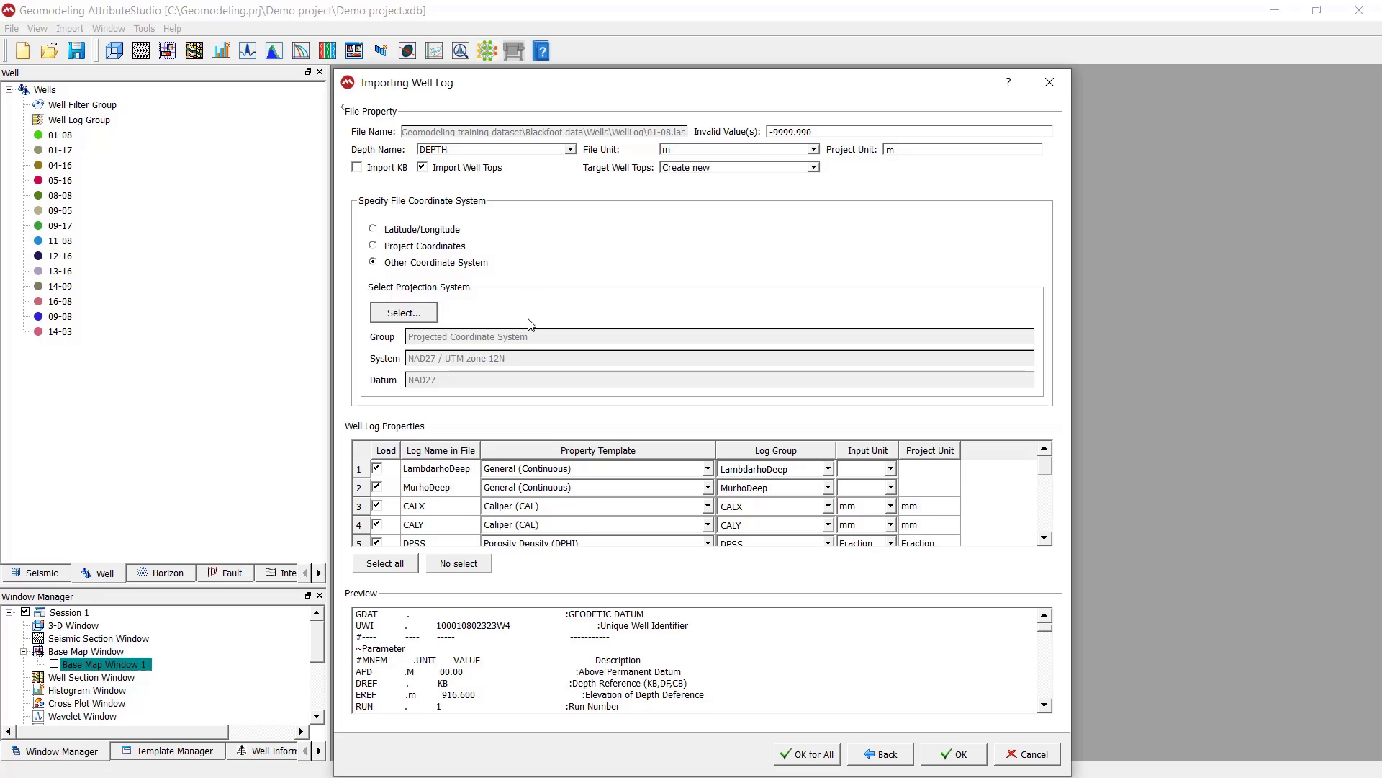
{"action": "left_click", "coordinate": [397, 248]}
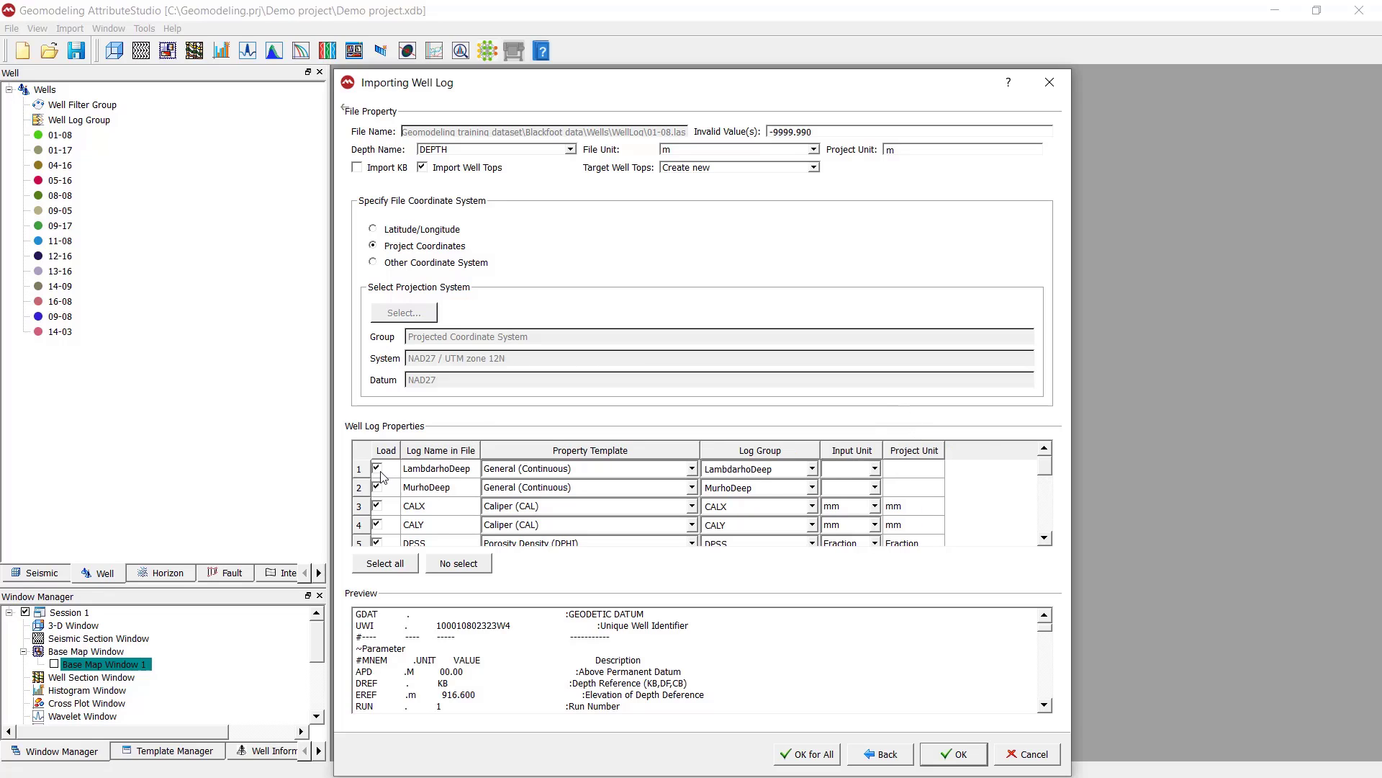
Exclude the LambdarhoDeep and MurhoDeep logs from loading
{"action": "left_click", "coordinate": [378, 469]}
{"action": "left_click", "coordinate": [378, 489]}
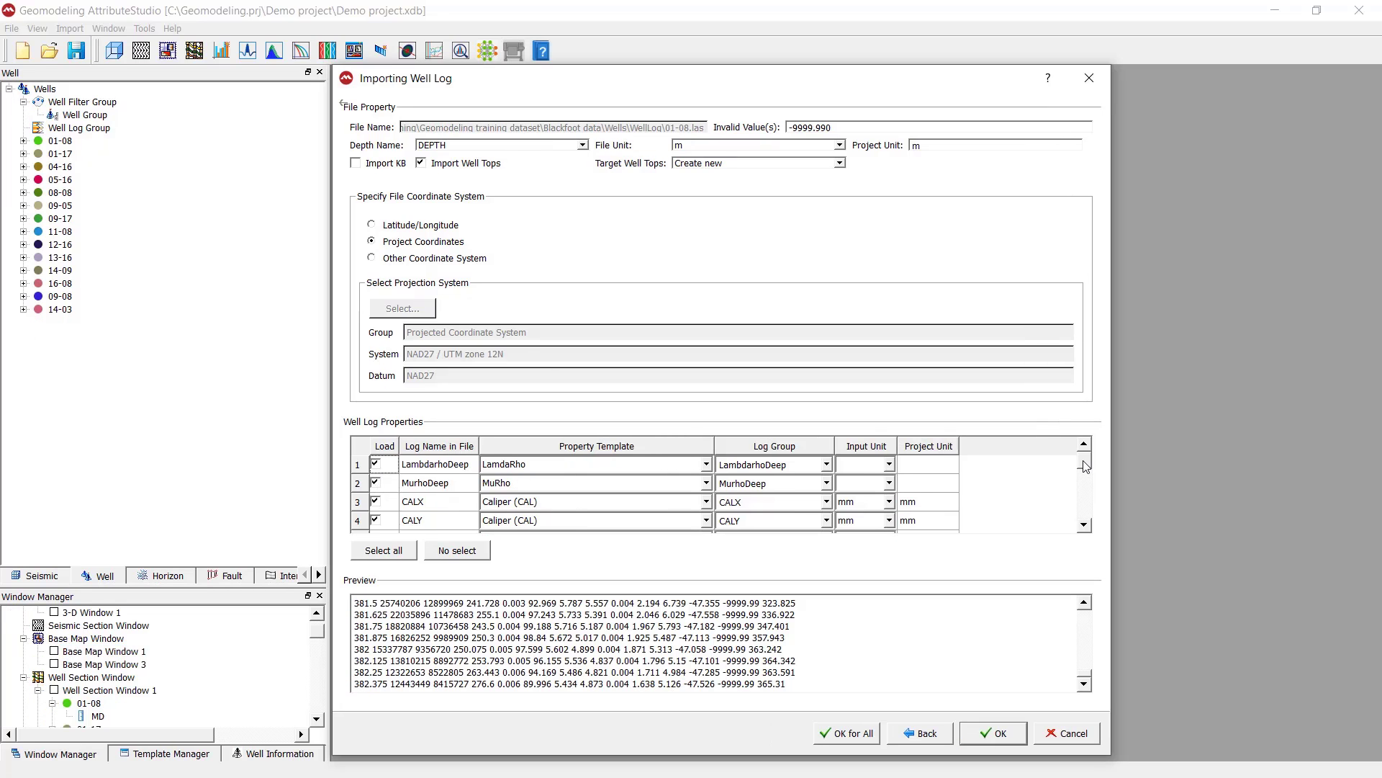
Examine the property templates, log groups and units assigned to all logs in the file
{"action": "mouse_move", "coordinate": [1085, 465]}
{"action": "left_mouse_down"}
{"action": "mouse_move", "coordinate": [1091, 516]}
{"action": "mouse_move", "coordinate": [1092, 489]}
{"action": "left_mouse_up"}
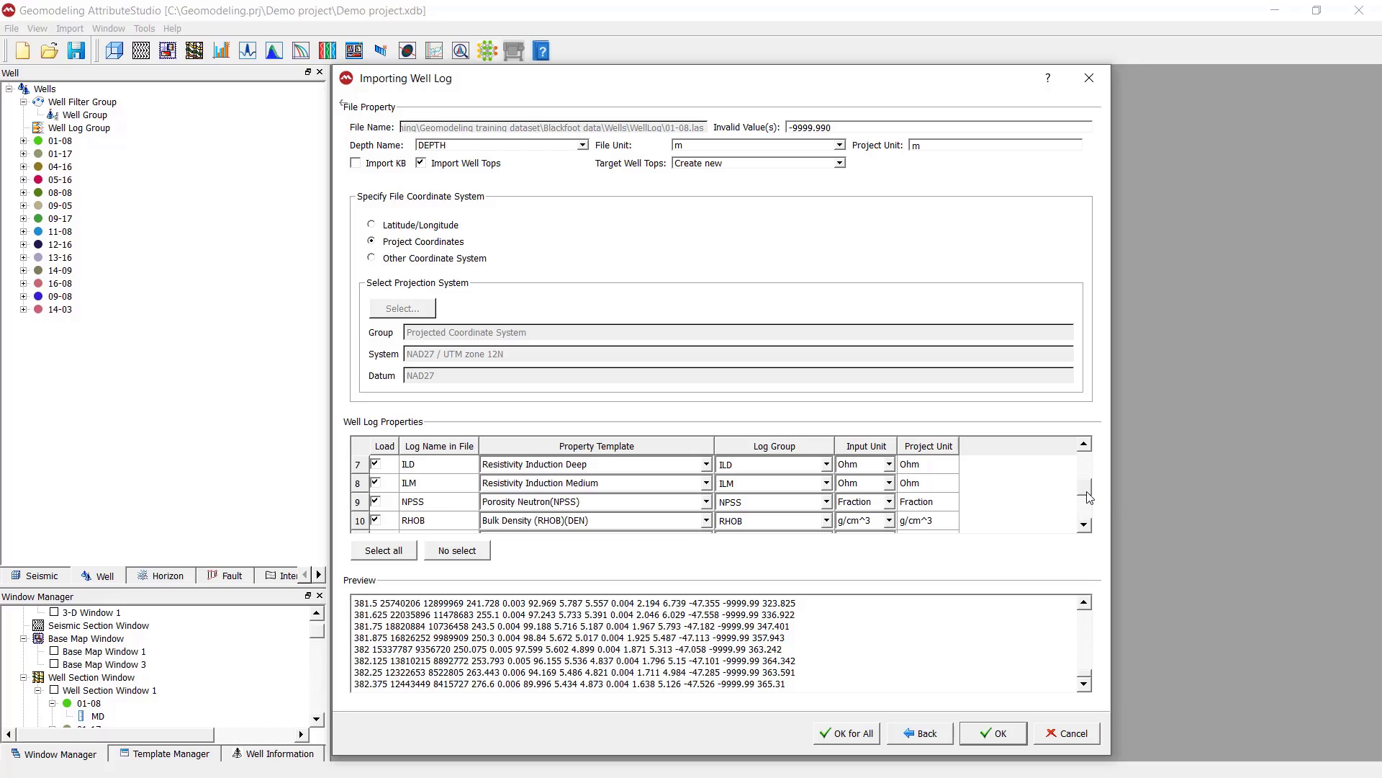
{"action": "left_click_drag", "start_coordinate": [1089, 497], "coordinate": [1088, 475]}
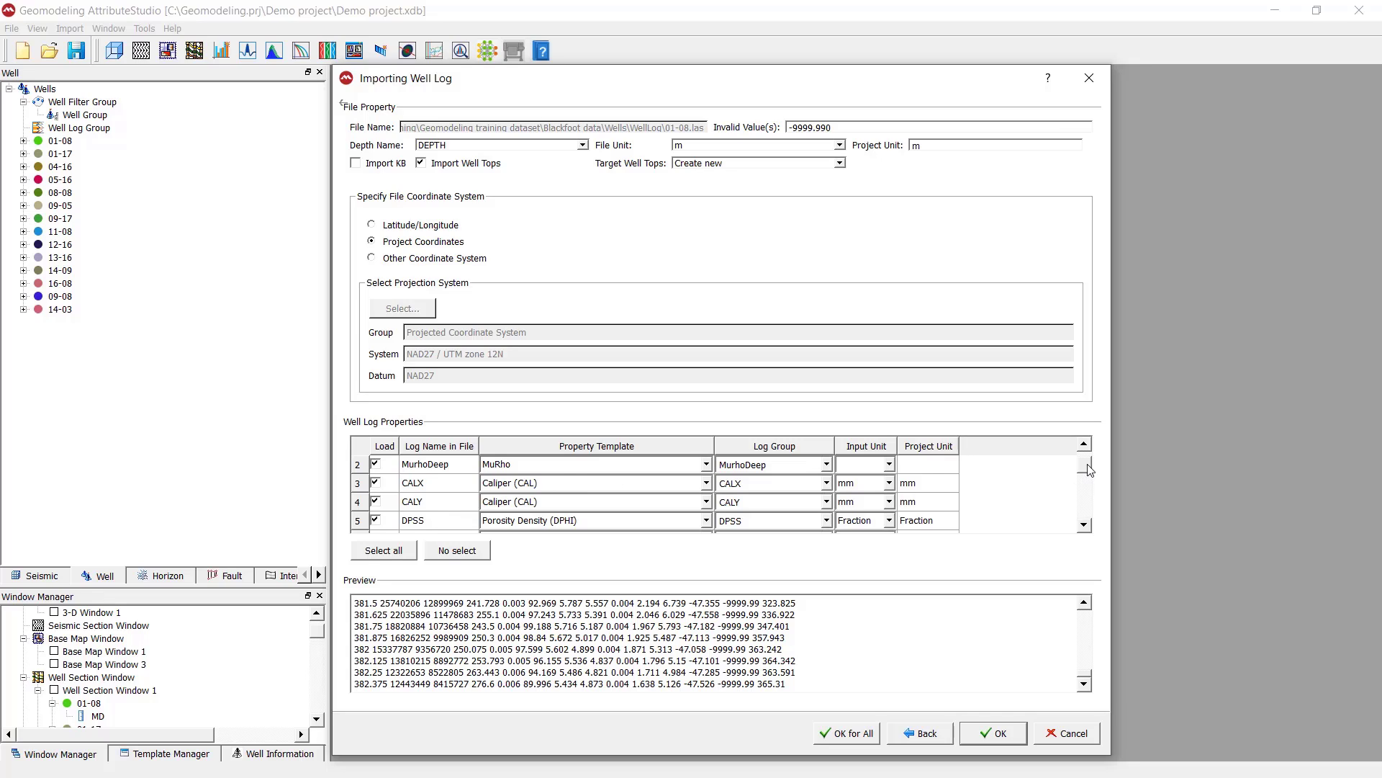
{"action": "left_click_drag", "start_coordinate": [1090, 466], "coordinate": [1095, 491]}
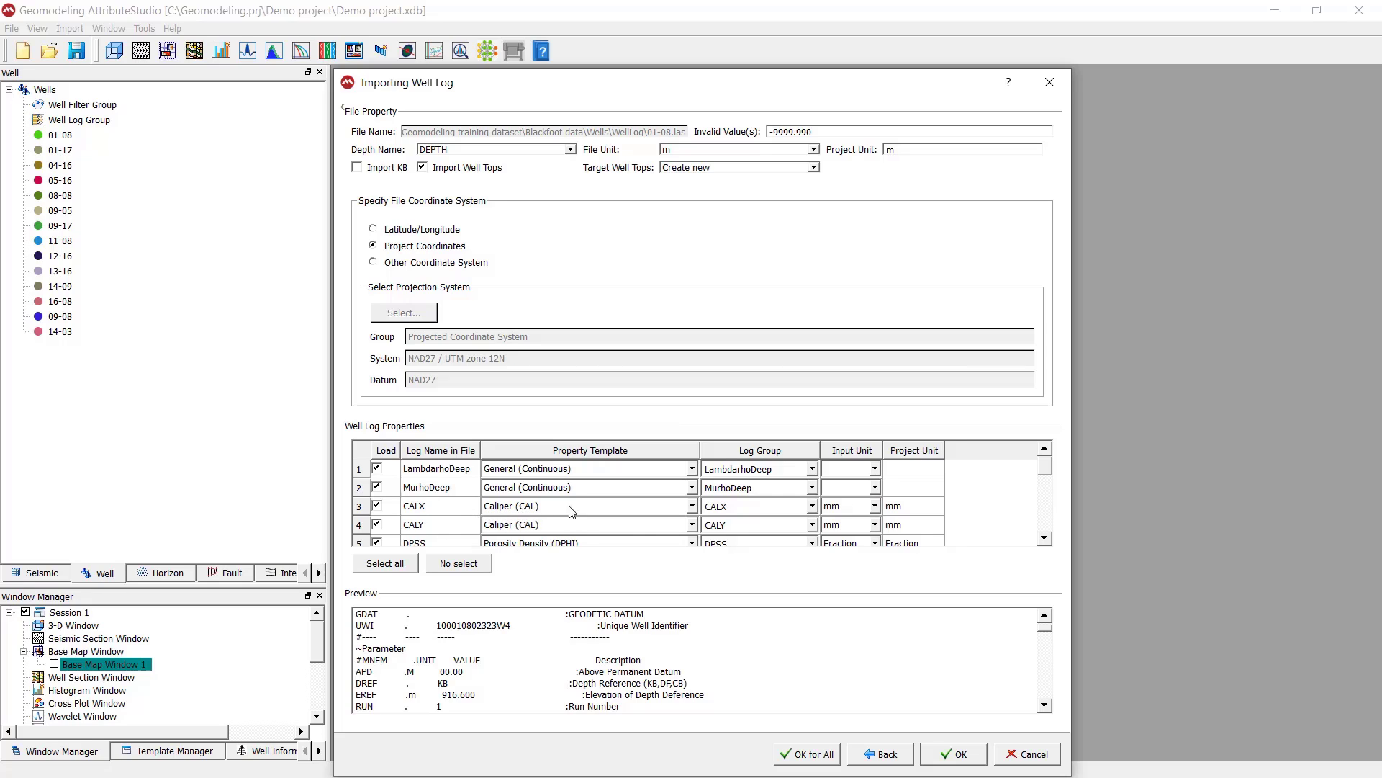
{"action": "scroll", "coordinate": [663, 517], "scroll_direction": "down", "scroll_amount": 5}
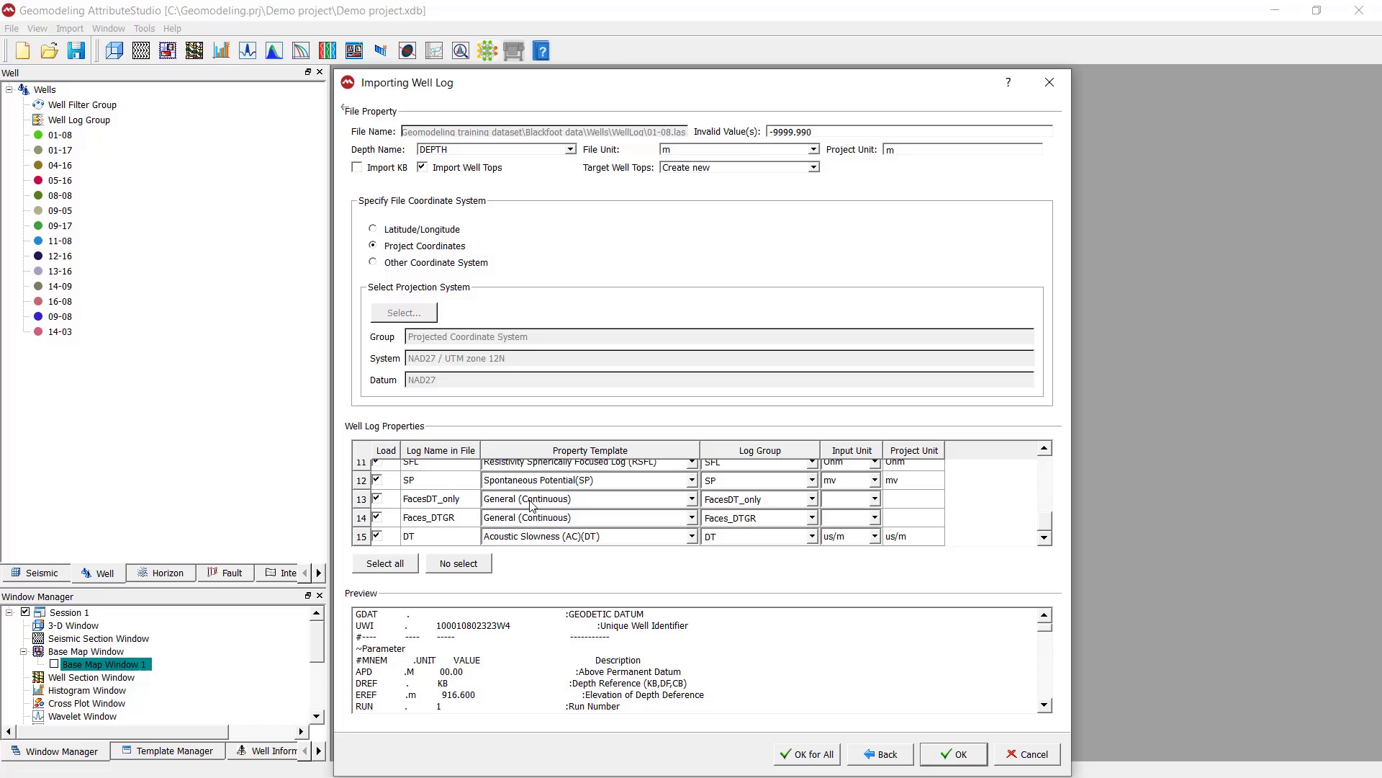
{"action": "left_click_drag", "start_coordinate": [1046, 530], "coordinate": [1046, 452]}
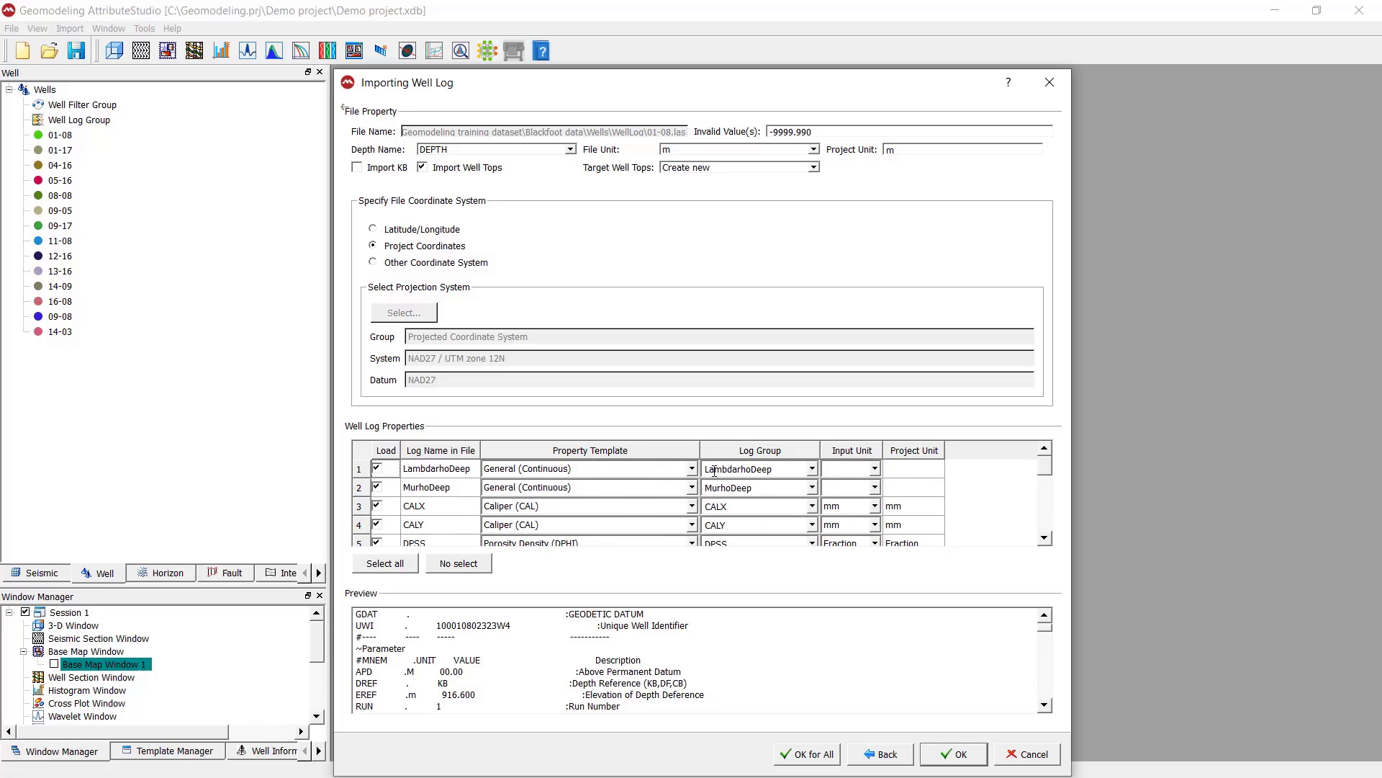
Set the property template of the LambdarhoDeep log to LamdaRho
{"action": "left_click", "coordinate": [692, 468]}
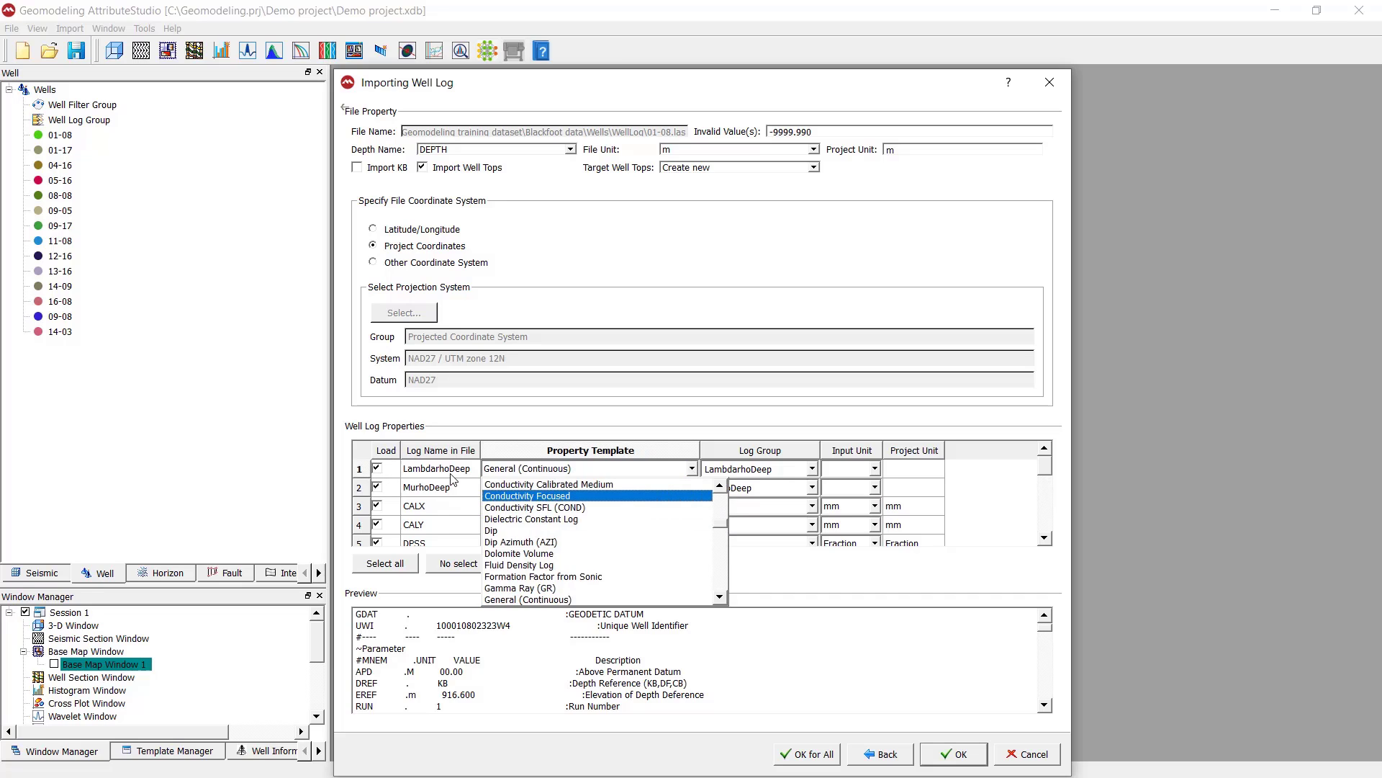
{"action": "left_click", "coordinate": [688, 469]}
{"action": "left_click", "coordinate": [695, 469]}
{"action": "left_click_drag", "start_coordinate": [715, 531], "coordinate": [720, 523]}
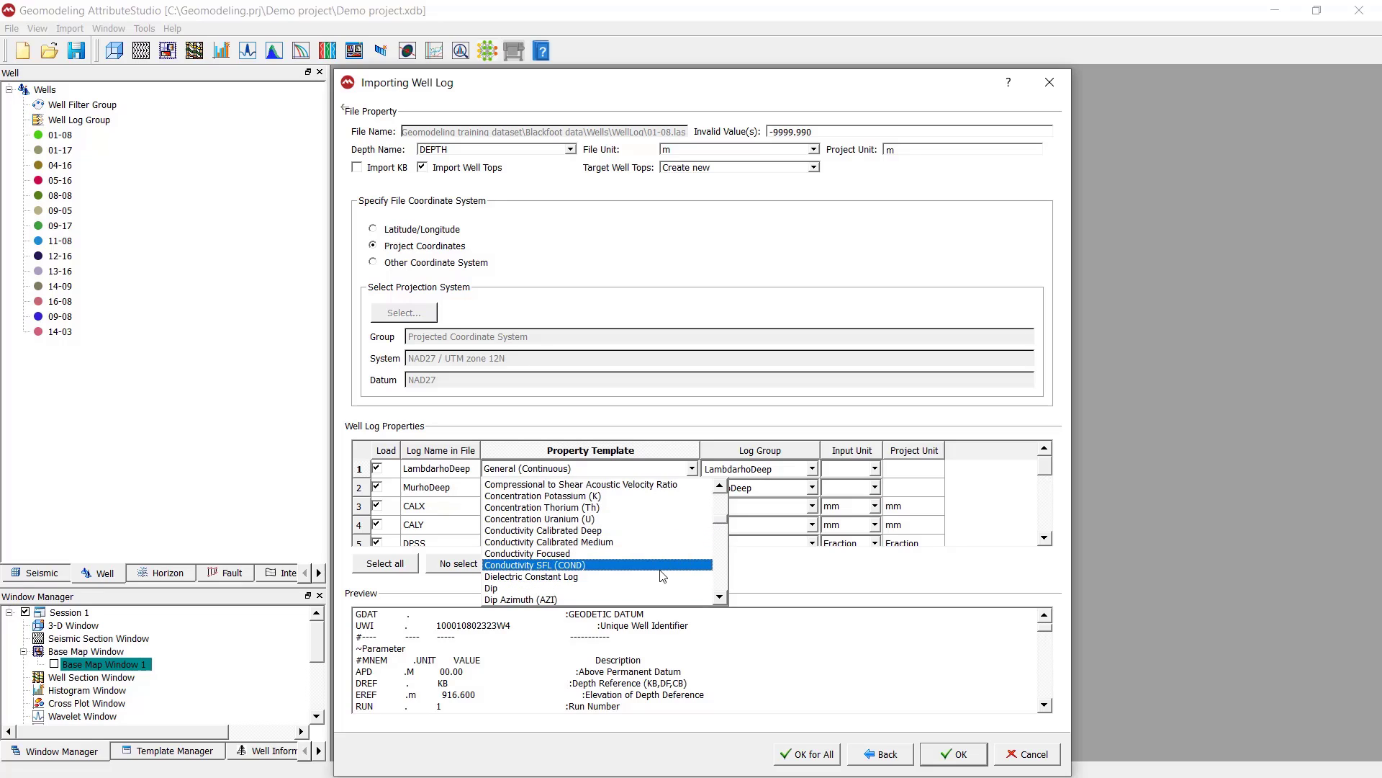
{"action": "key", "text": "Down"}
{"action": "key", "text": "Down"}
{"action": "key", "text": "Down"}
{"action": "key", "text": "Down"}
{"action": "key", "text": "Down"}
{"action": "key", "text": "Down"}
{"action": "key", "text": "Down"}
{"action": "key", "text": "Down"}
{"action": "key", "text": "Down"}
{"action": "key", "text": "Down"}
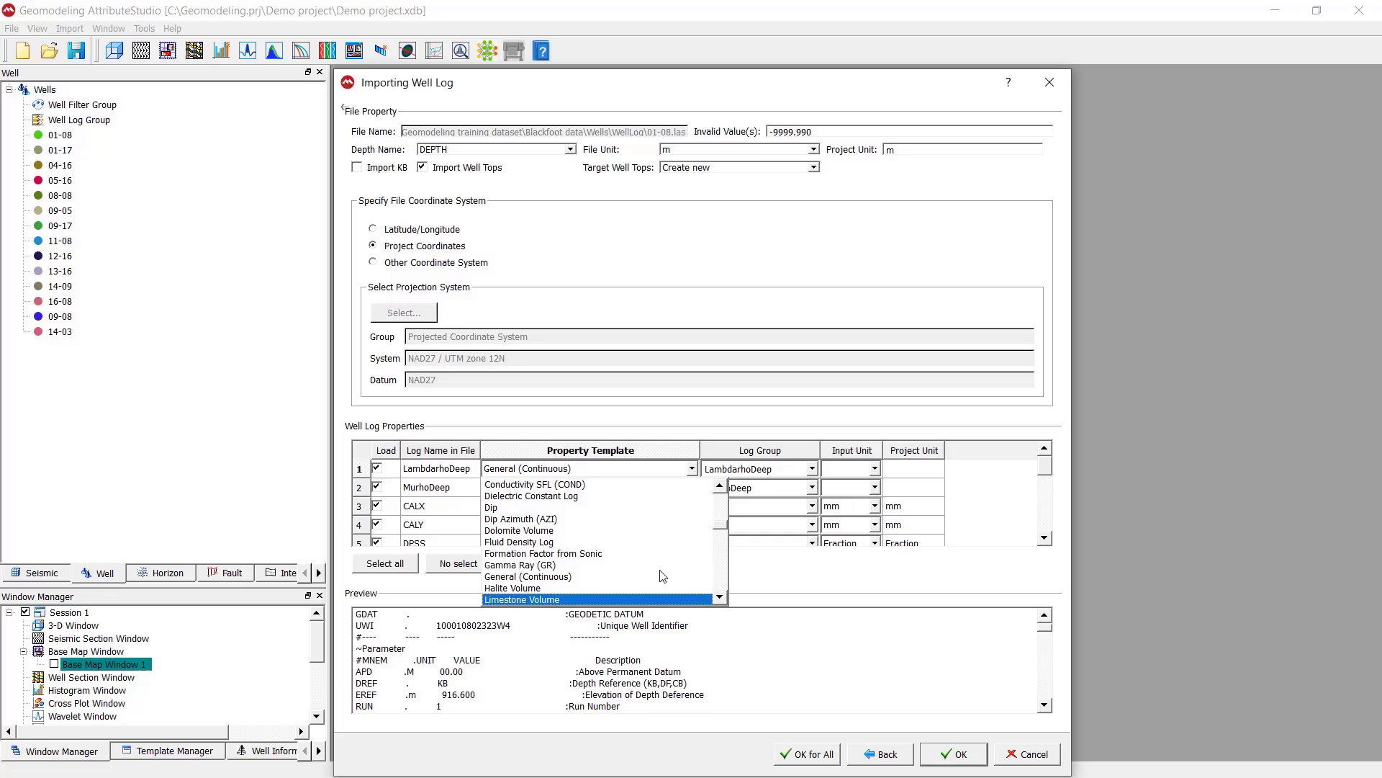
{"action": "key", "text": "Down"}
{"action": "key", "text": "Down"}
{"action": "key", "text": "Down"}
{"action": "key", "text": "Down"}
{"action": "key", "text": "Down"}
{"action": "key", "text": "Down"}
{"action": "key", "text": "Down"}
{"action": "key", "text": "Down"}
{"action": "key", "text": "Down"}
{"action": "key", "text": "Down"}
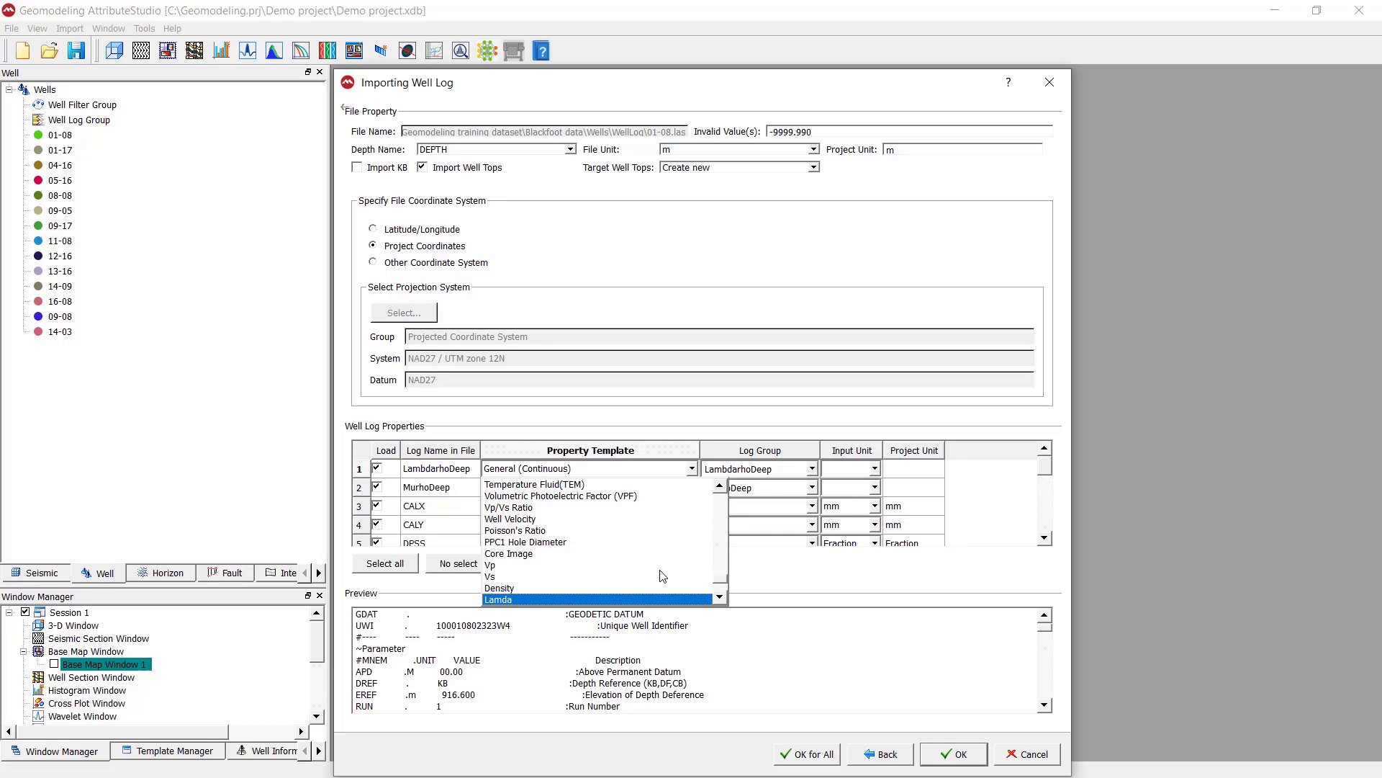
{"action": "key", "text": "Down"}
{"action": "key", "text": "Down"}
{"action": "key", "text": "Down"}
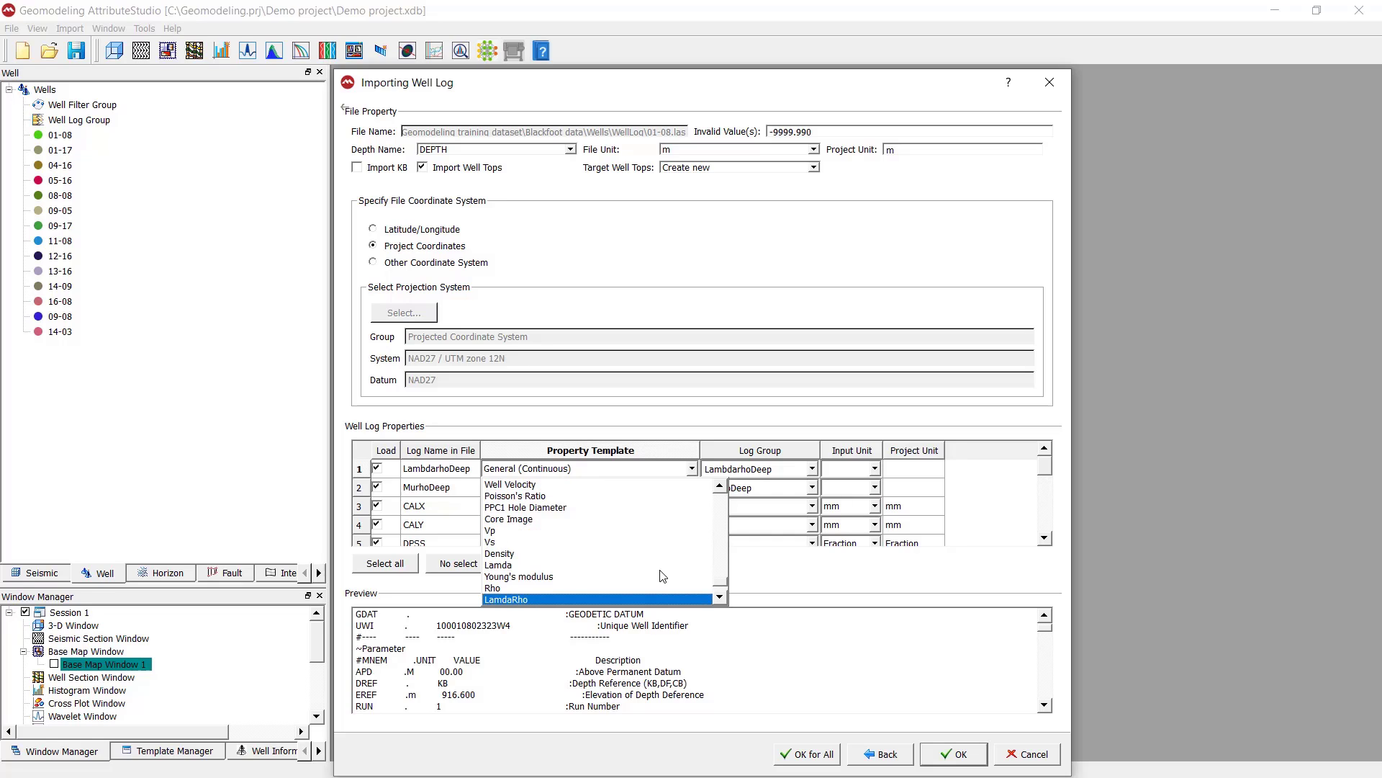
{"action": "left_click", "coordinate": [554, 601]}
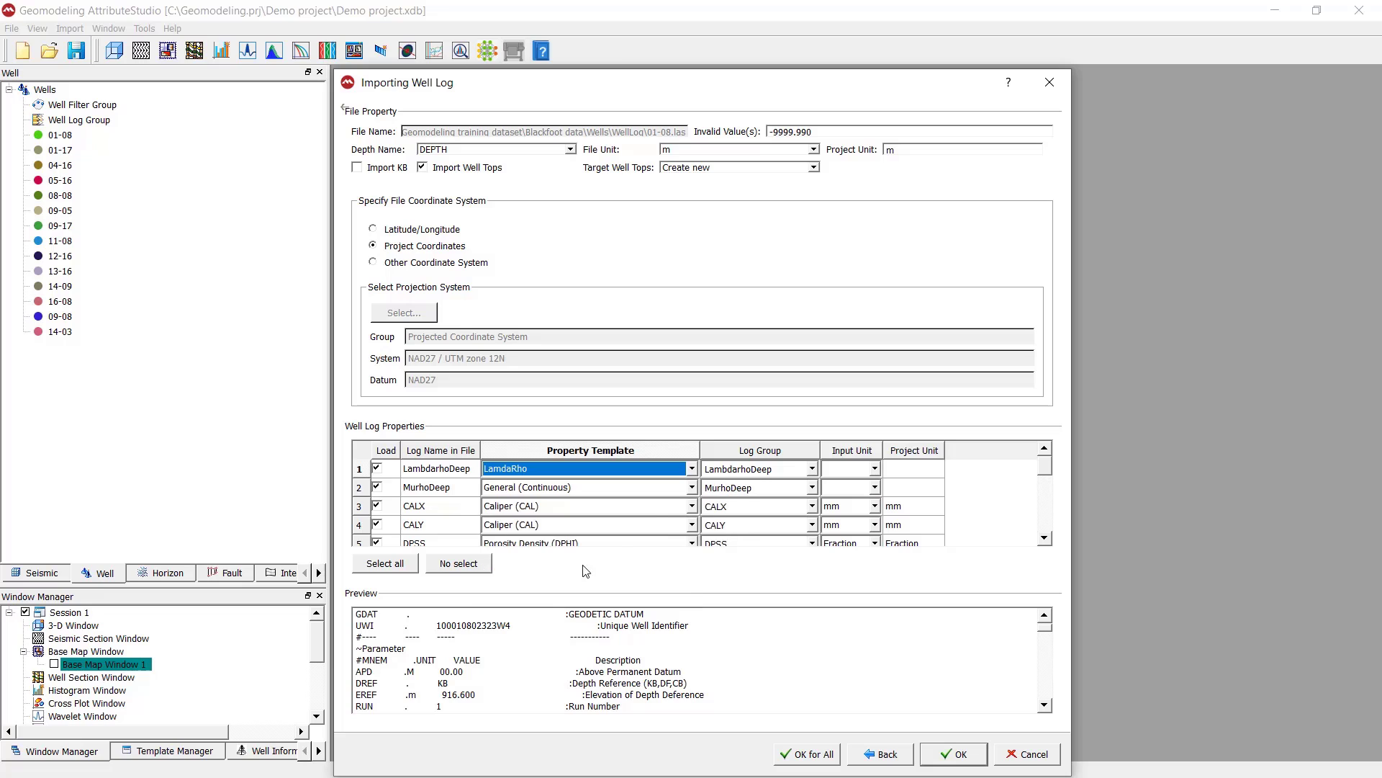
Set the property template of the MurhoDeep log to MuRho
{"action": "left_click", "coordinate": [690, 488]}
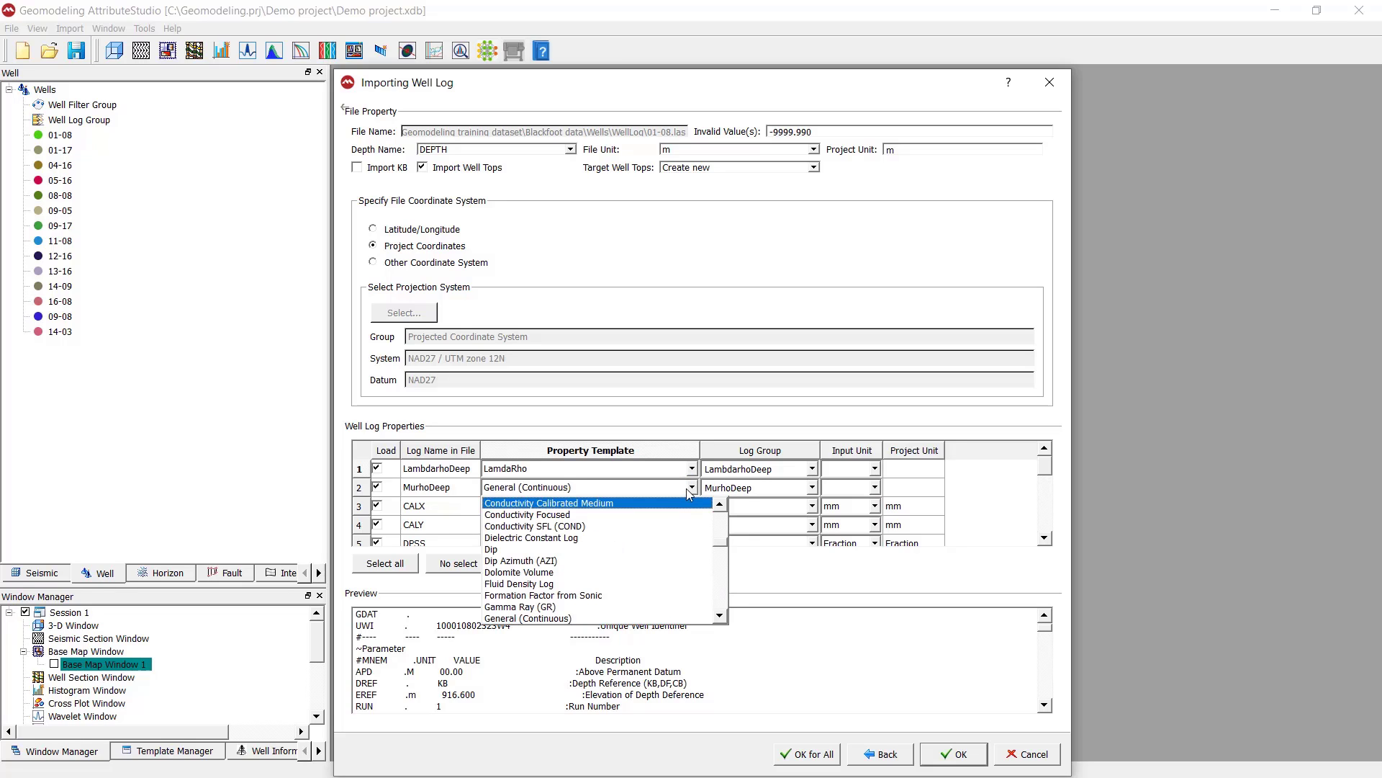
{"action": "key", "text": "Down"}
{"action": "key", "text": "Down"}
{"action": "key", "text": "Down"}
{"action": "key", "text": "Down"}
{"action": "key", "text": "Down"}
{"action": "key", "text": "Down"}
{"action": "key", "text": "Down"}
{"action": "key", "text": "Down"}
{"action": "key", "text": "Down"}
{"action": "key", "text": "Down"}
{"action": "key", "text": "Down"}
{"action": "key", "text": "Down"}
{"action": "key", "text": "Down"}
{"action": "key", "text": "Down"}
{"action": "key", "text": "Down"}
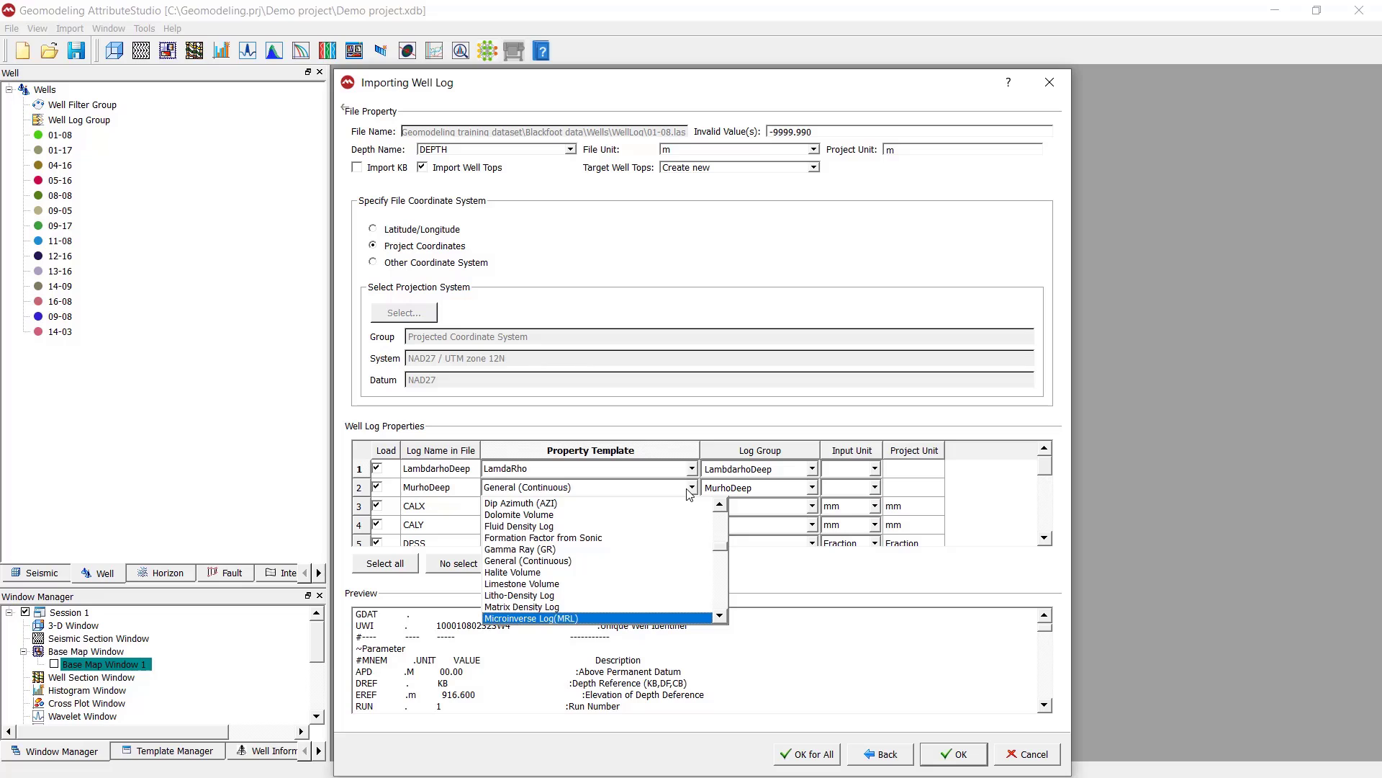
{"action": "key", "text": "Down"}
{"action": "key", "text": "Down"}
{"action": "key", "text": "Down"}
{"action": "key", "text": "Down"}
{"action": "key", "text": "Down"}
{"action": "key", "text": "Down"}
{"action": "key", "text": "Down"}
{"action": "key", "text": "Down"}
{"action": "key", "text": "Down"}
{"action": "key", "text": "Down"}
{"action": "key", "text": "Down"}
{"action": "key", "text": "Down"}
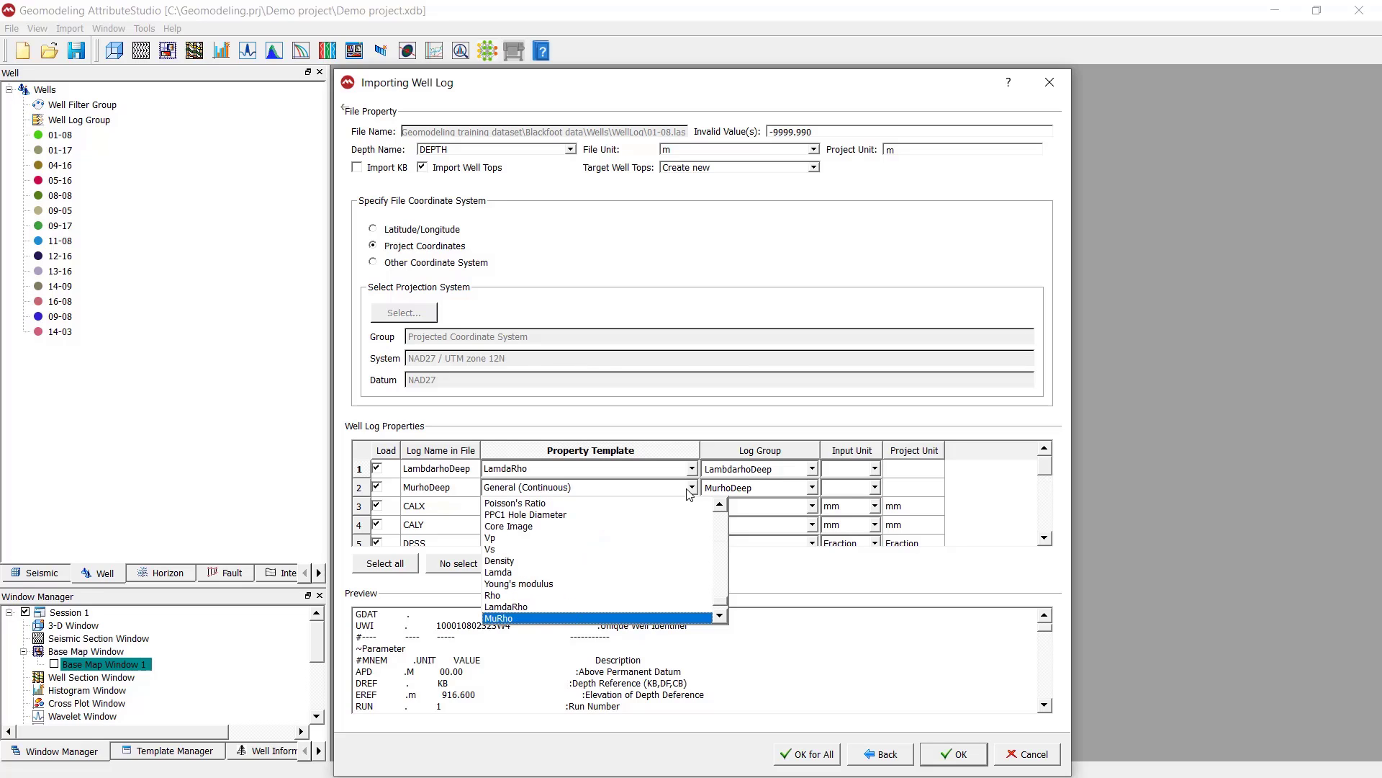
{"action": "left_click", "coordinate": [515, 618]}
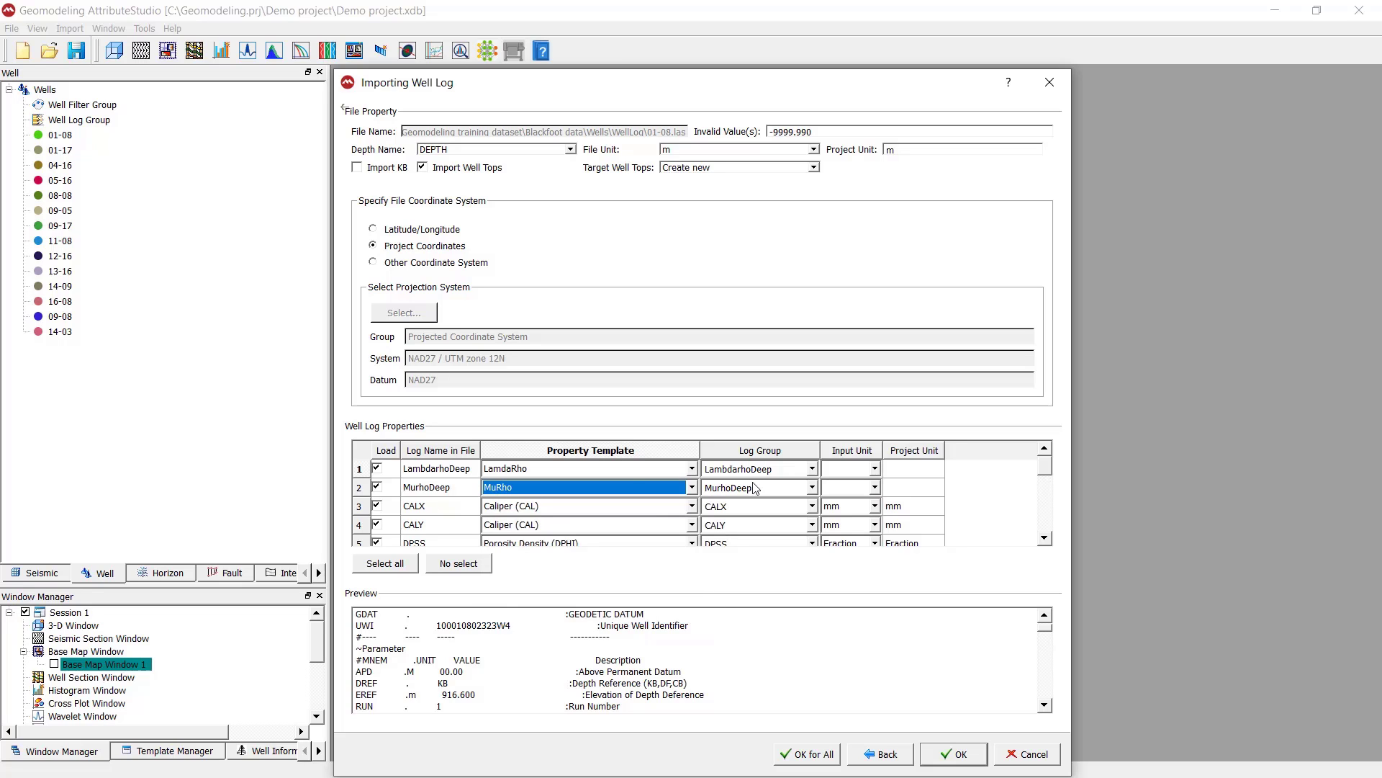
Set the property templates of the FacesDT_only and Faces_DTGR logs to Default Facies
{"action": "scroll", "coordinate": [1053, 477], "scroll_direction": "down", "scroll_amount": 4}
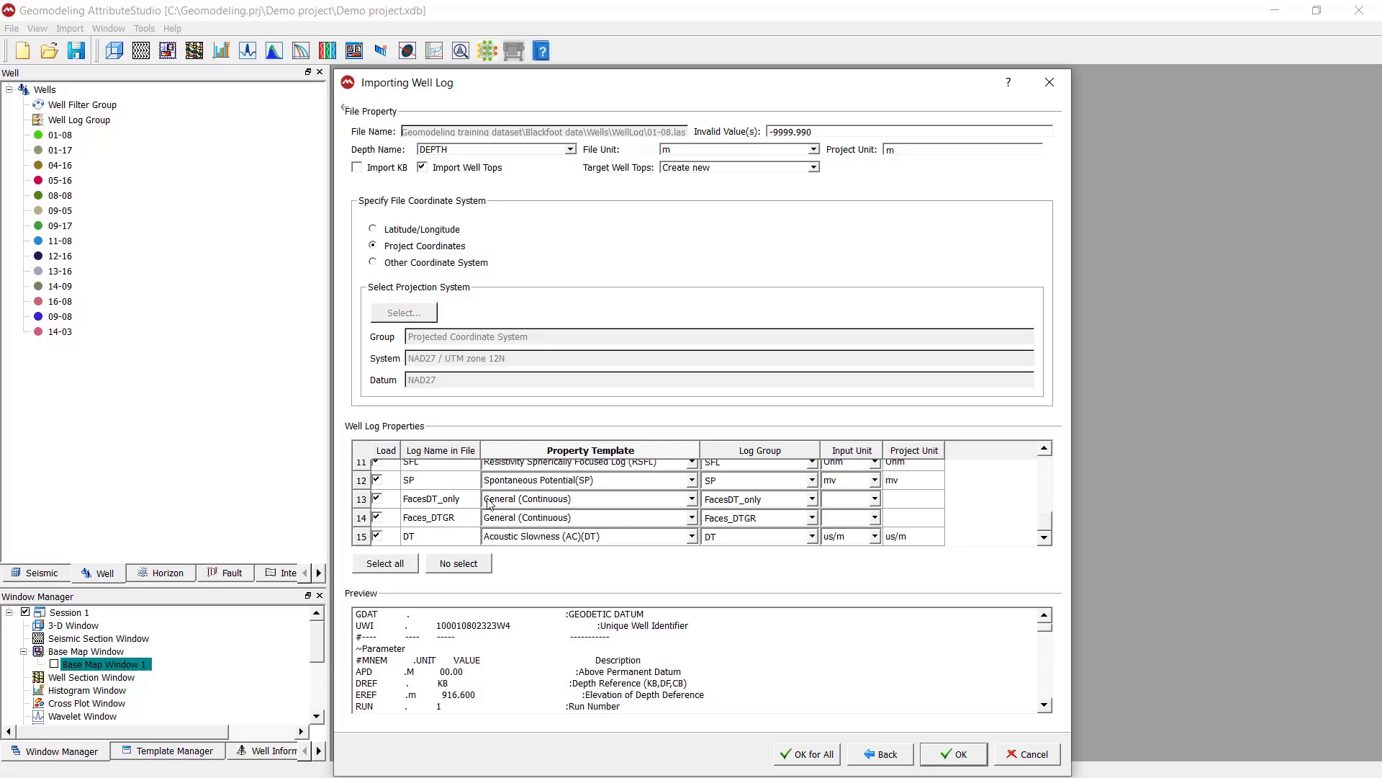
{"action": "left_click", "coordinate": [692, 500]}
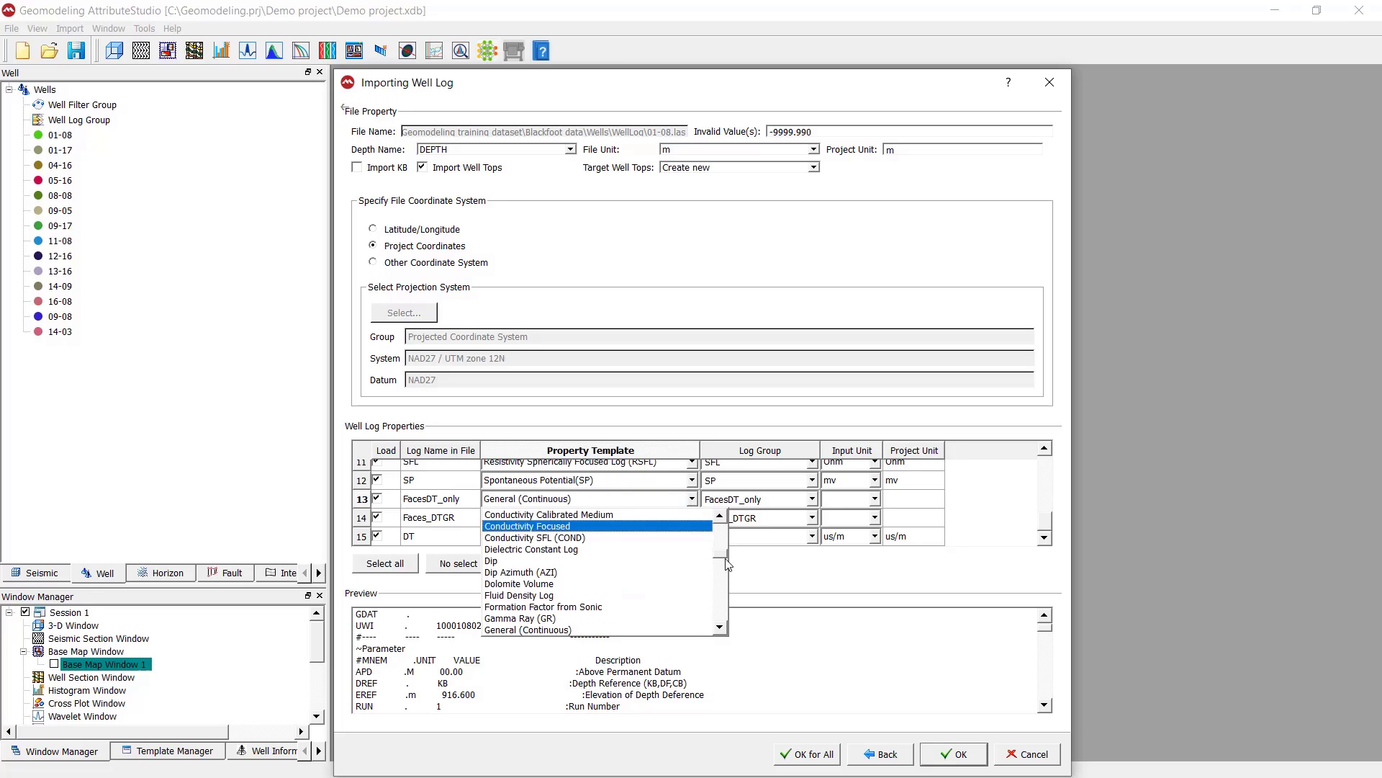
{"action": "left_click_drag", "start_coordinate": [726, 558], "coordinate": [718, 517]}
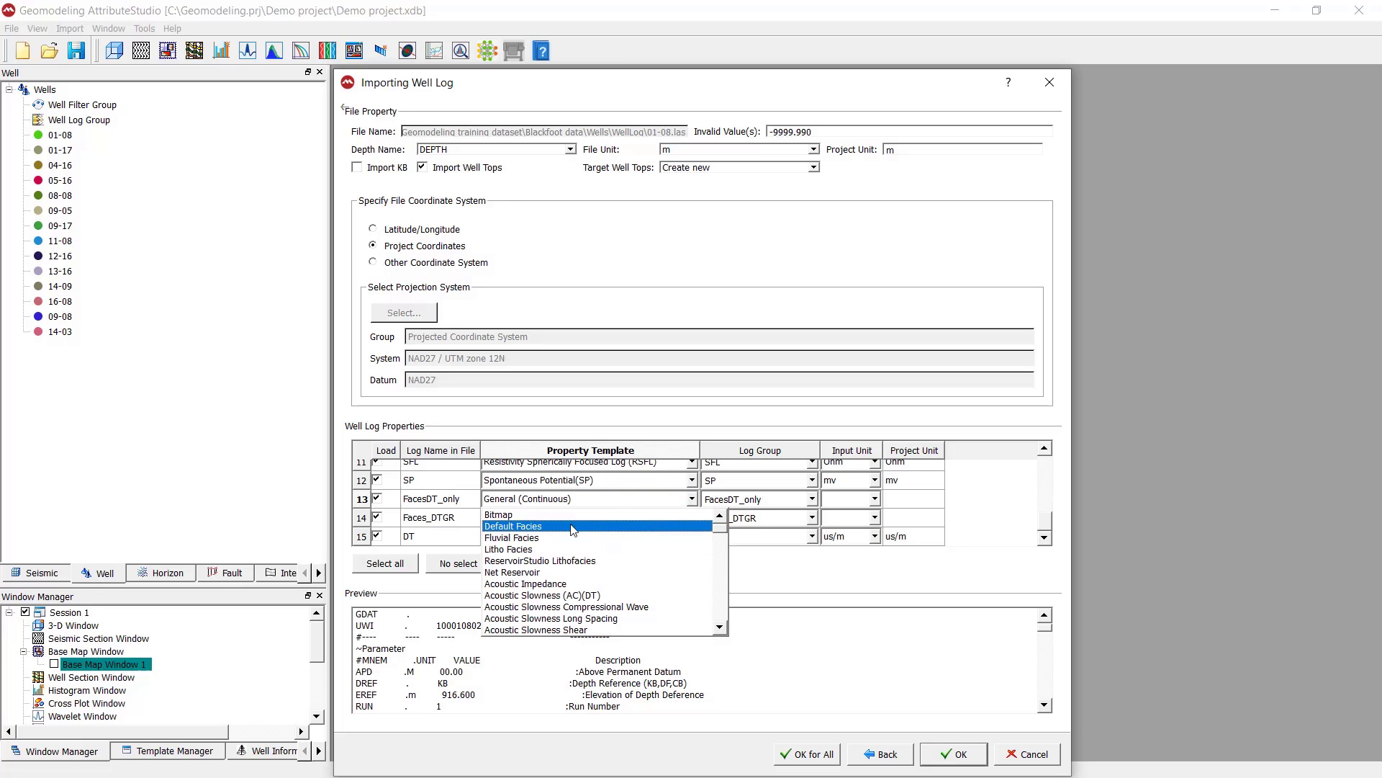
{"action": "left_click", "coordinate": [526, 526]}
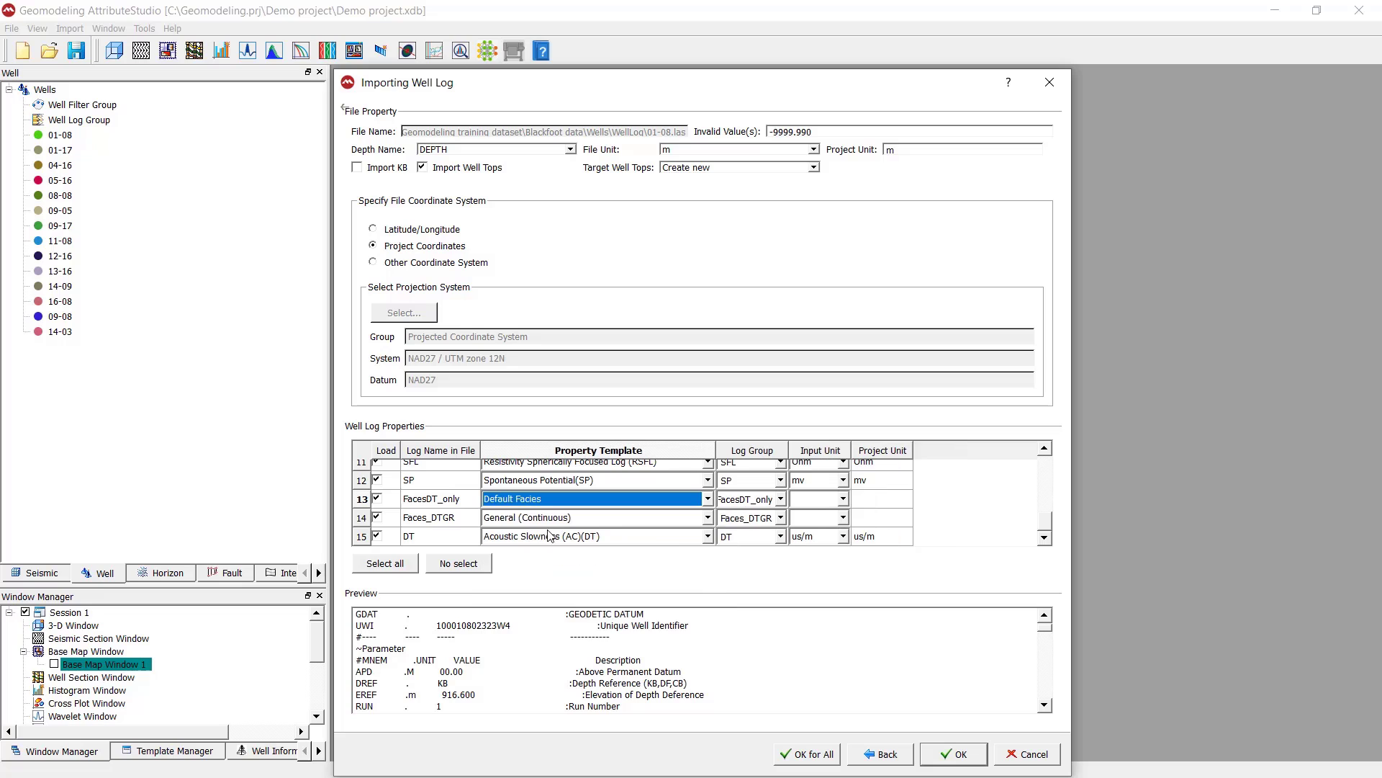
{"action": "left_click", "coordinate": [709, 519]}
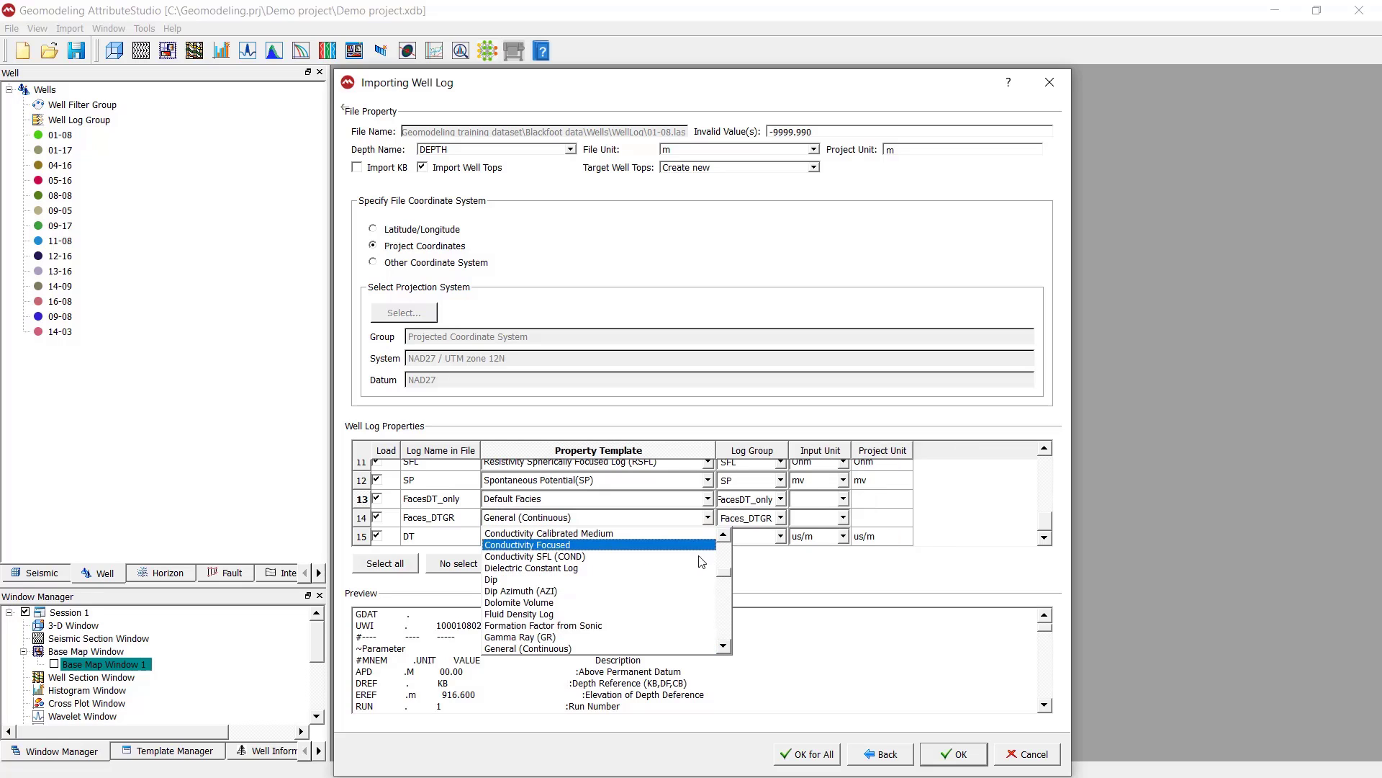
{"action": "left_click_drag", "start_coordinate": [723, 574], "coordinate": [722, 536]}
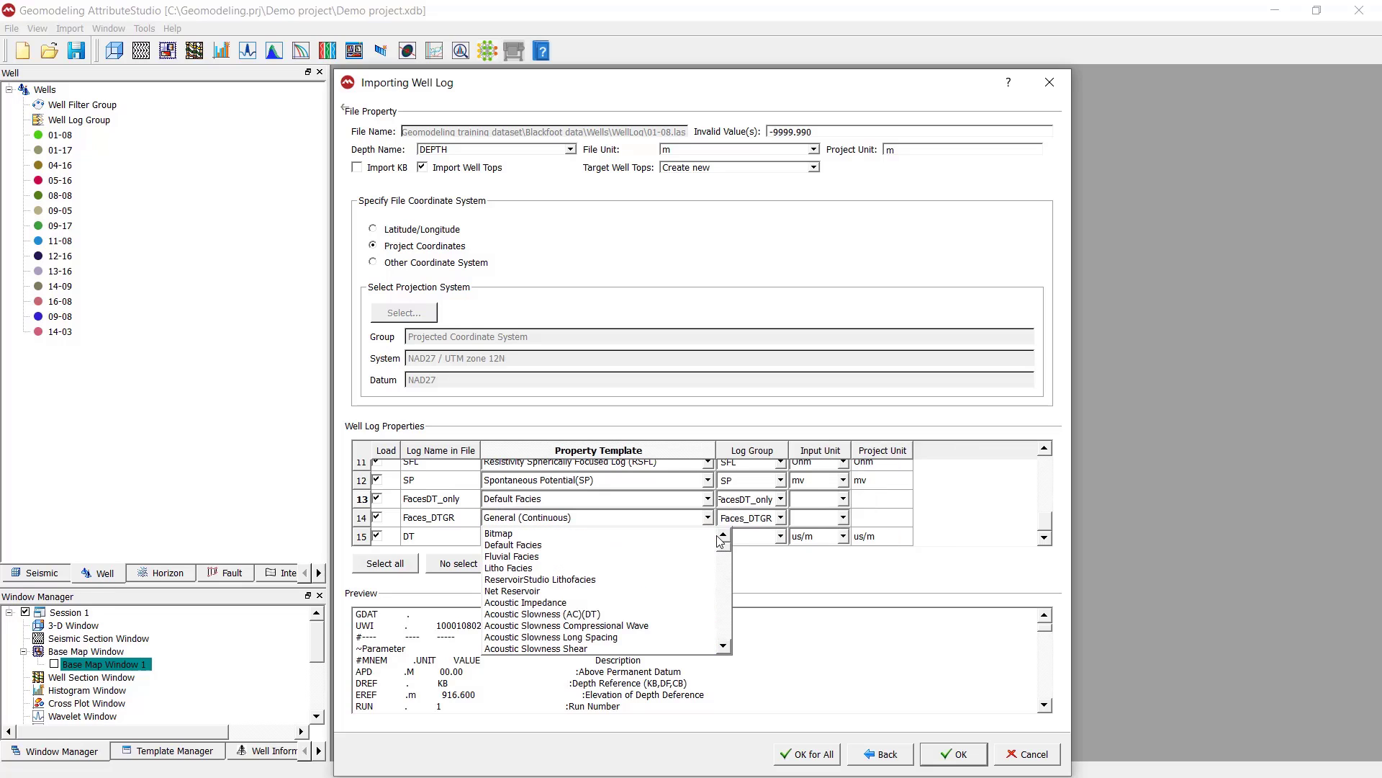
{"action": "left_click", "coordinate": [667, 545]}
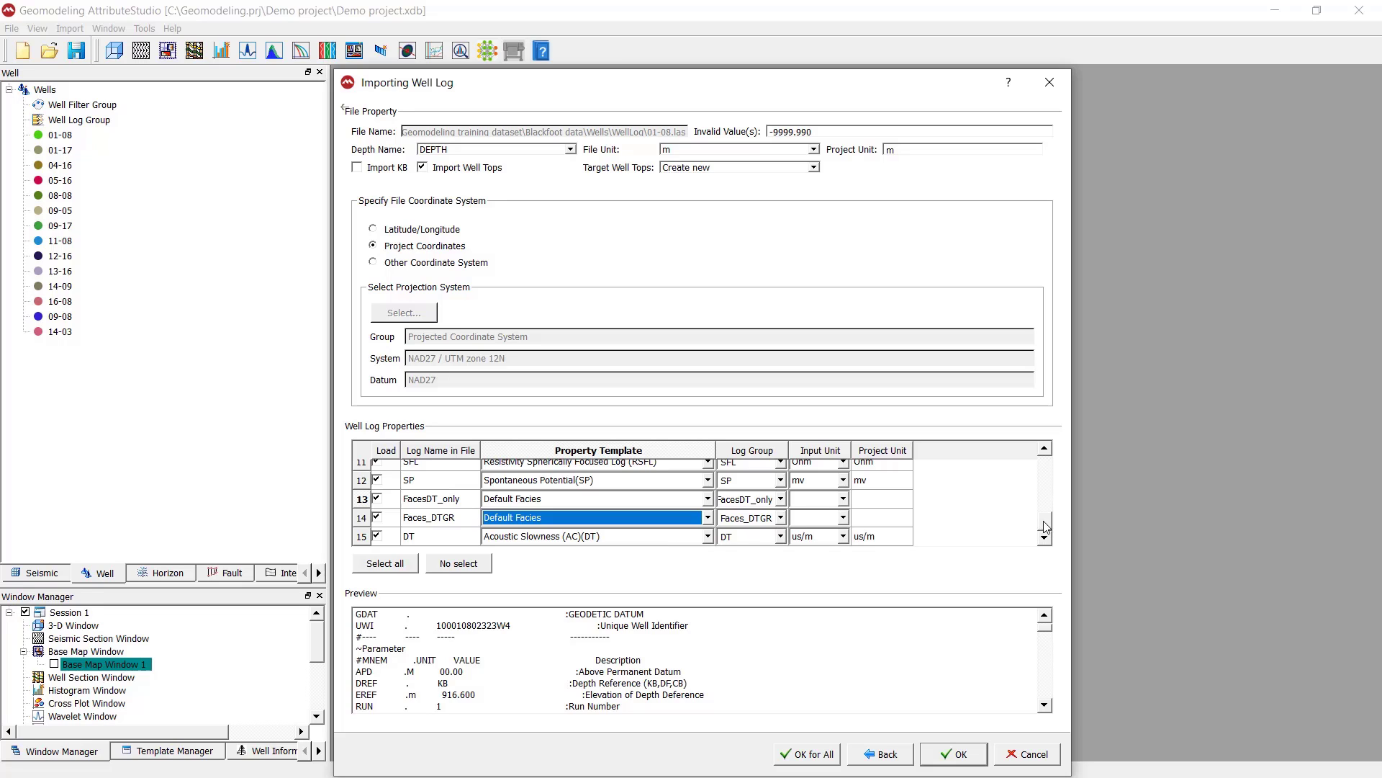
View the log group options for LambdarhoDeep, the input units offered for CALX, and the data values in the file preview
{"action": "left_click_drag", "start_coordinate": [1046, 526], "coordinate": [1039, 468]}
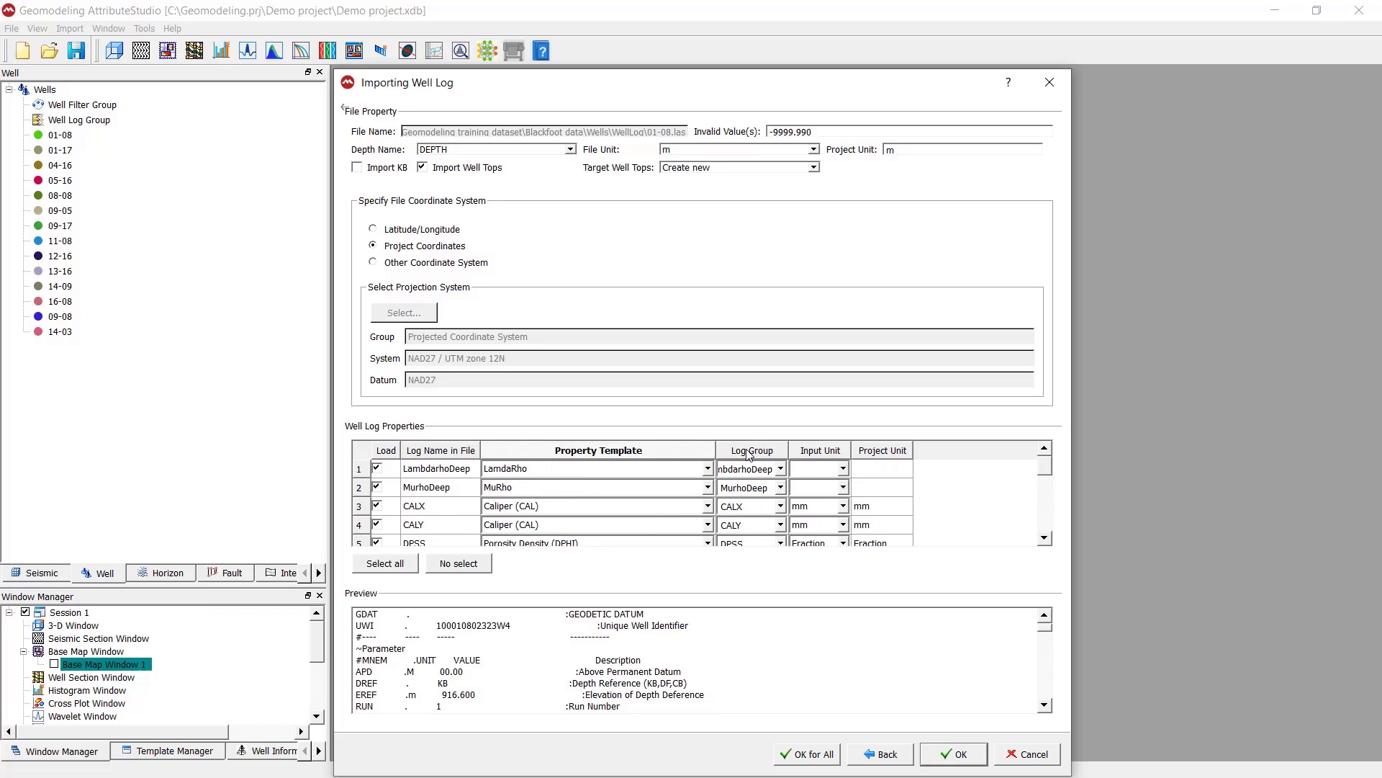
{"action": "left_click", "coordinate": [781, 469]}
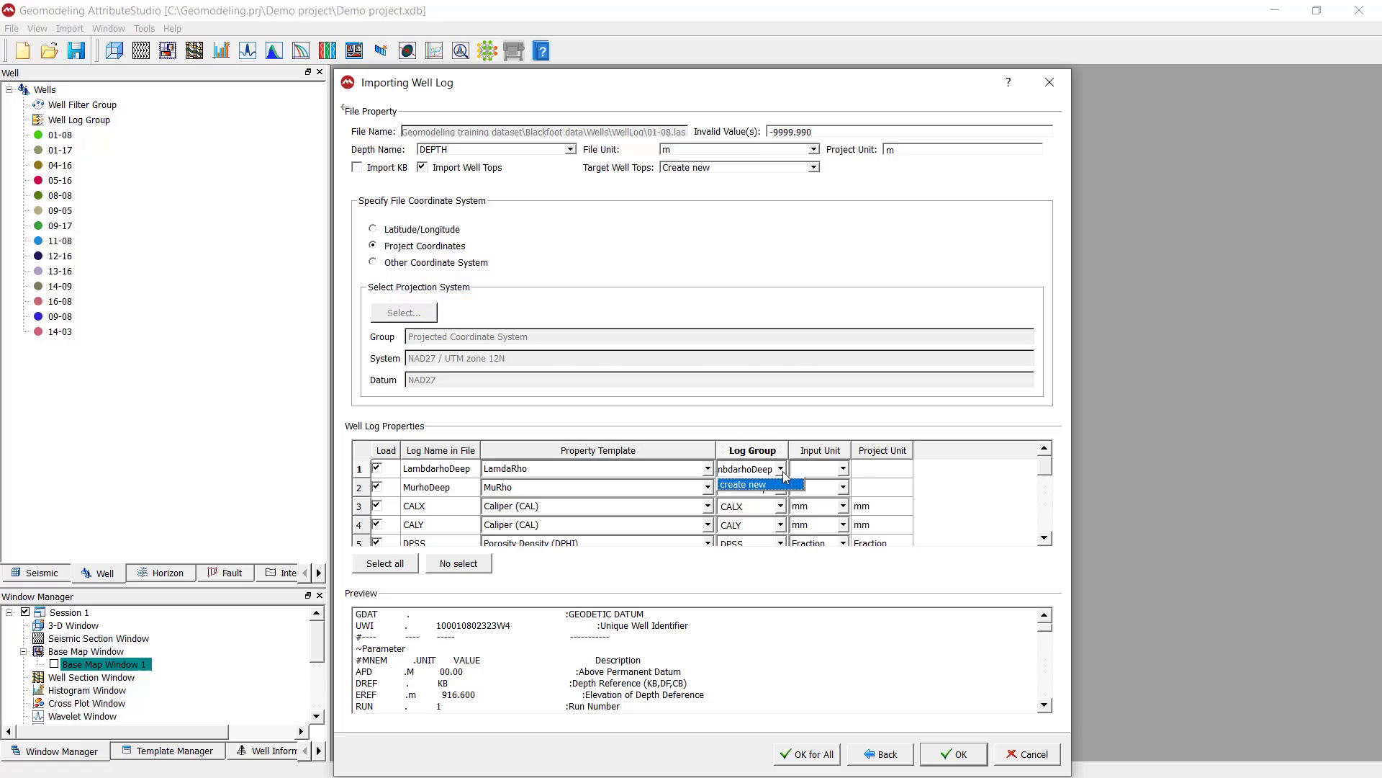
{"action": "left_click", "coordinate": [782, 471]}
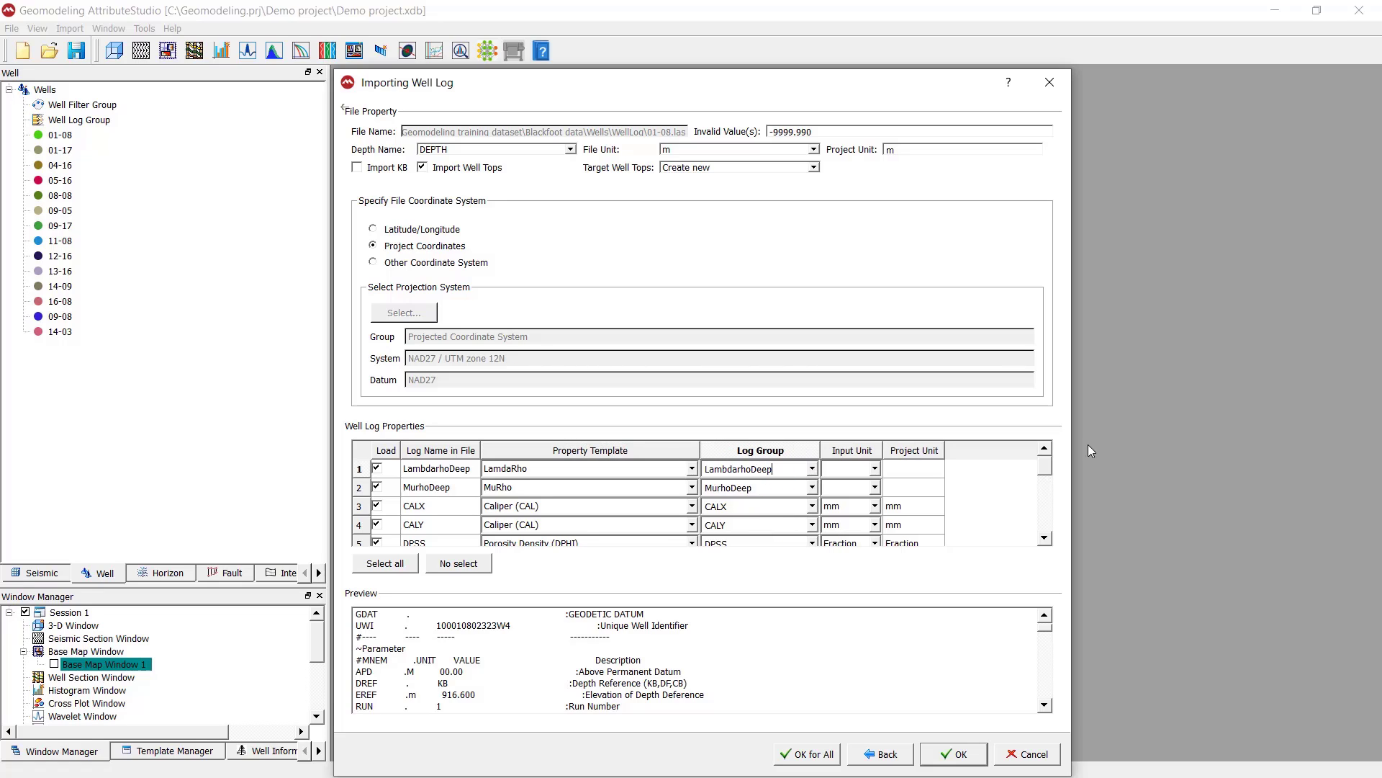
{"action": "left_click", "coordinate": [876, 507]}
{"action": "left_click", "coordinate": [876, 507]}
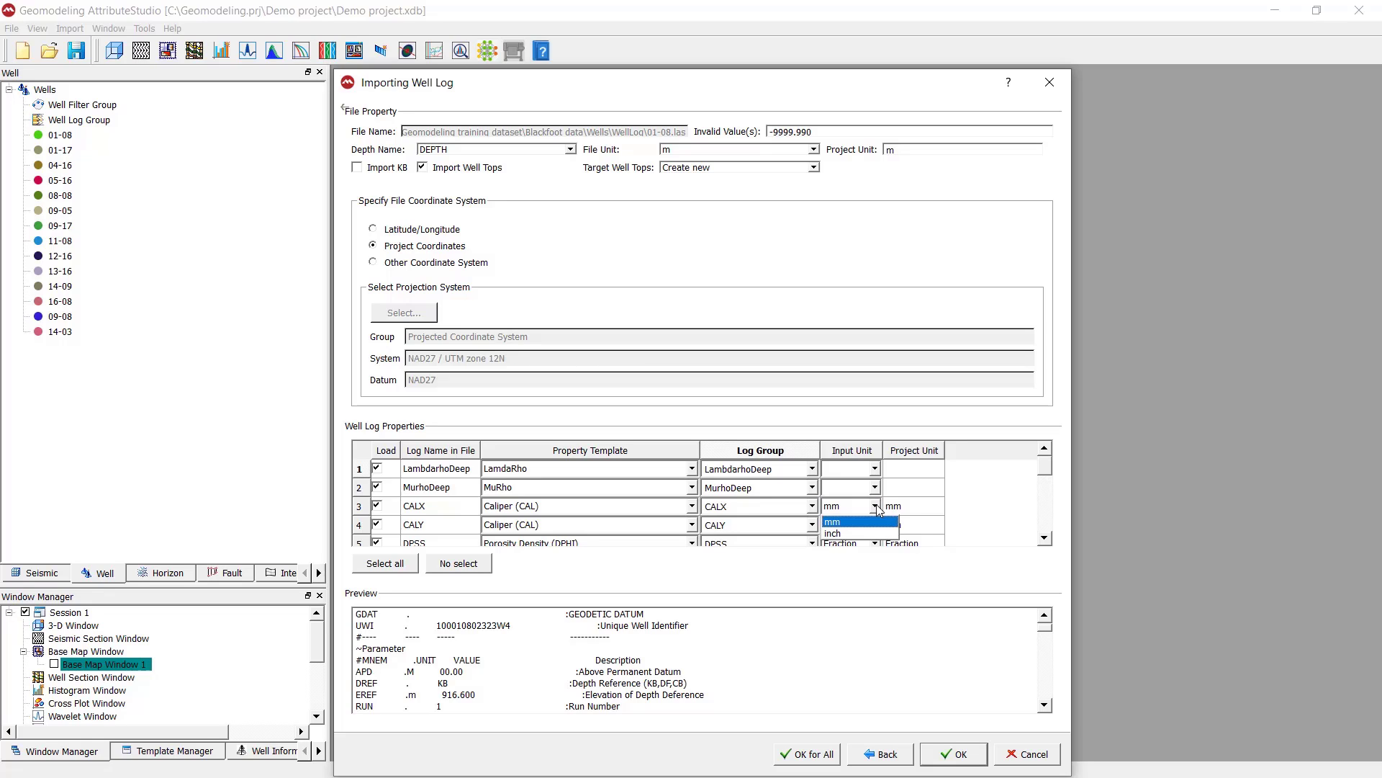
{"action": "left_click", "coordinate": [876, 508]}
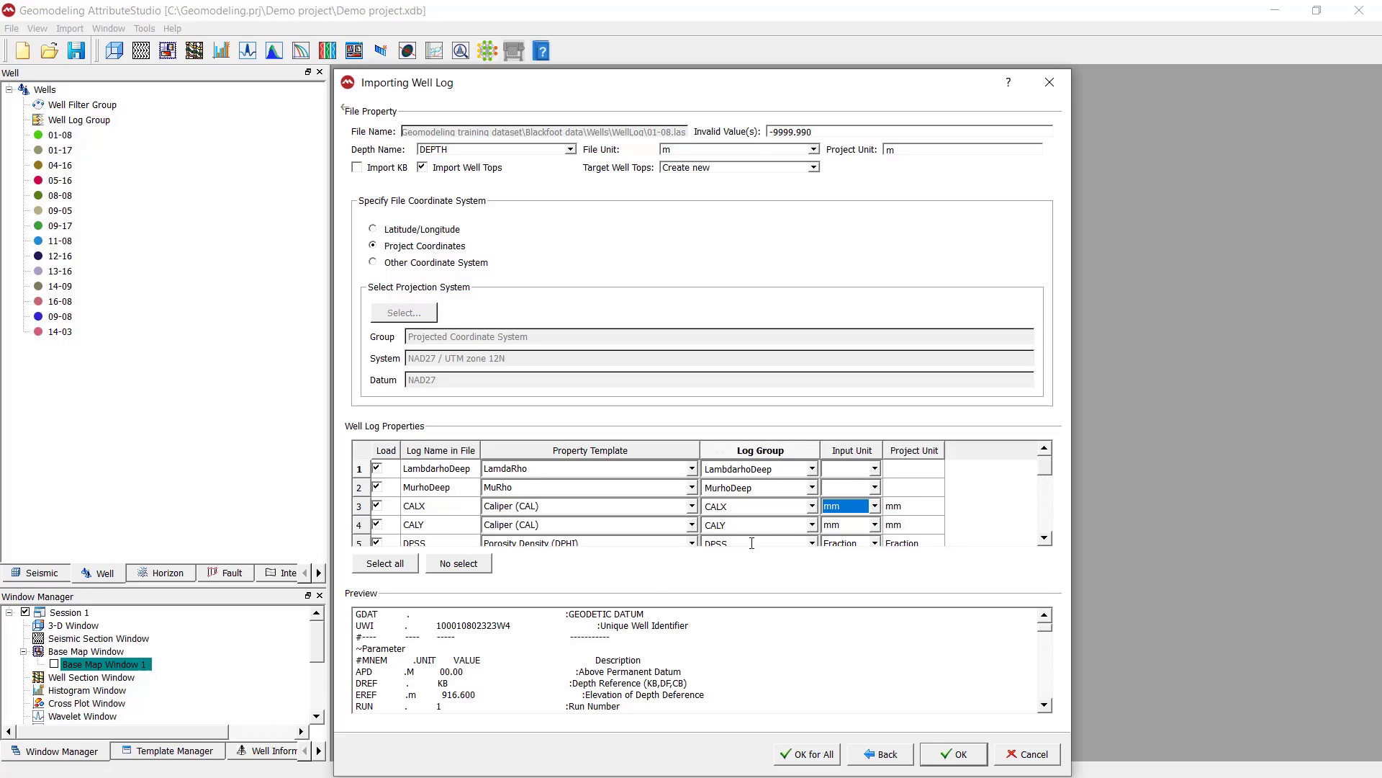
{"action": "left_click", "coordinate": [874, 507]}
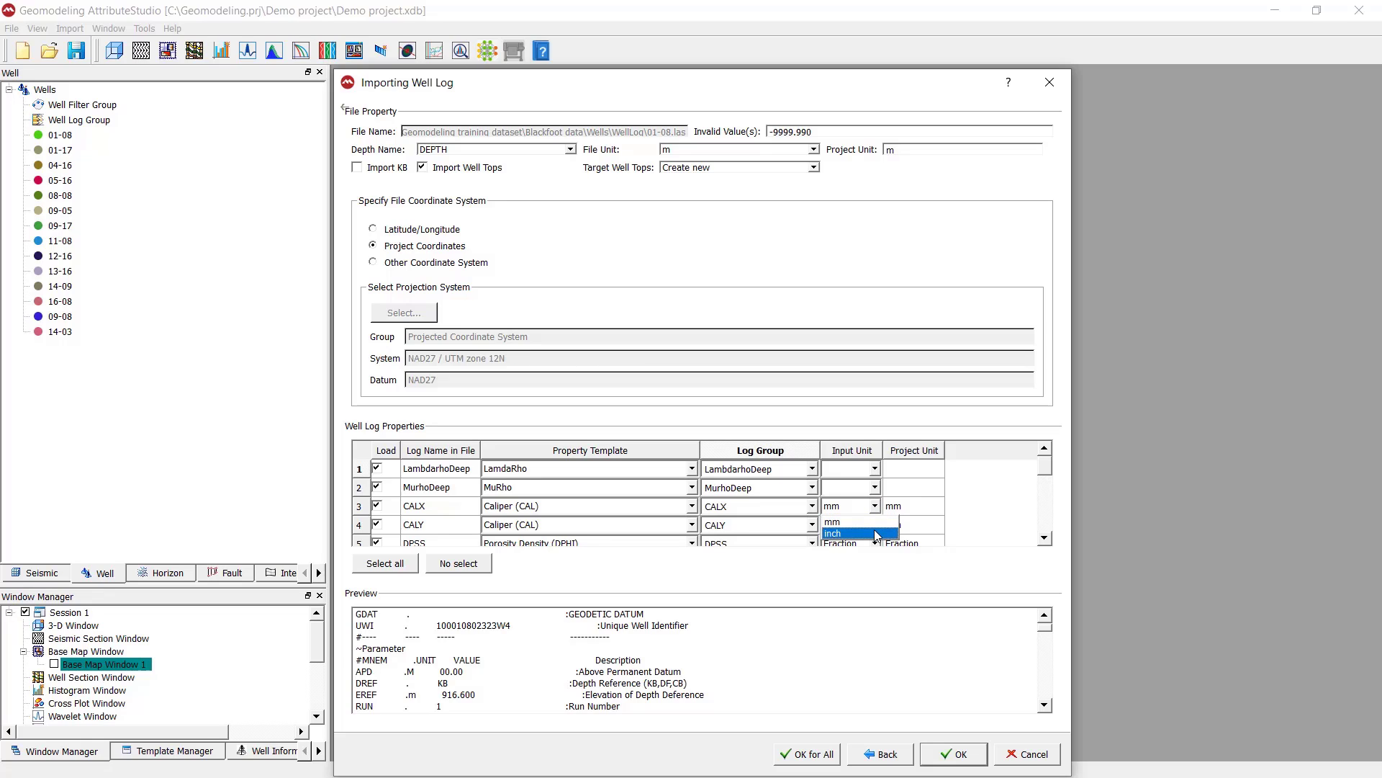
{"action": "left_click", "coordinate": [875, 508]}
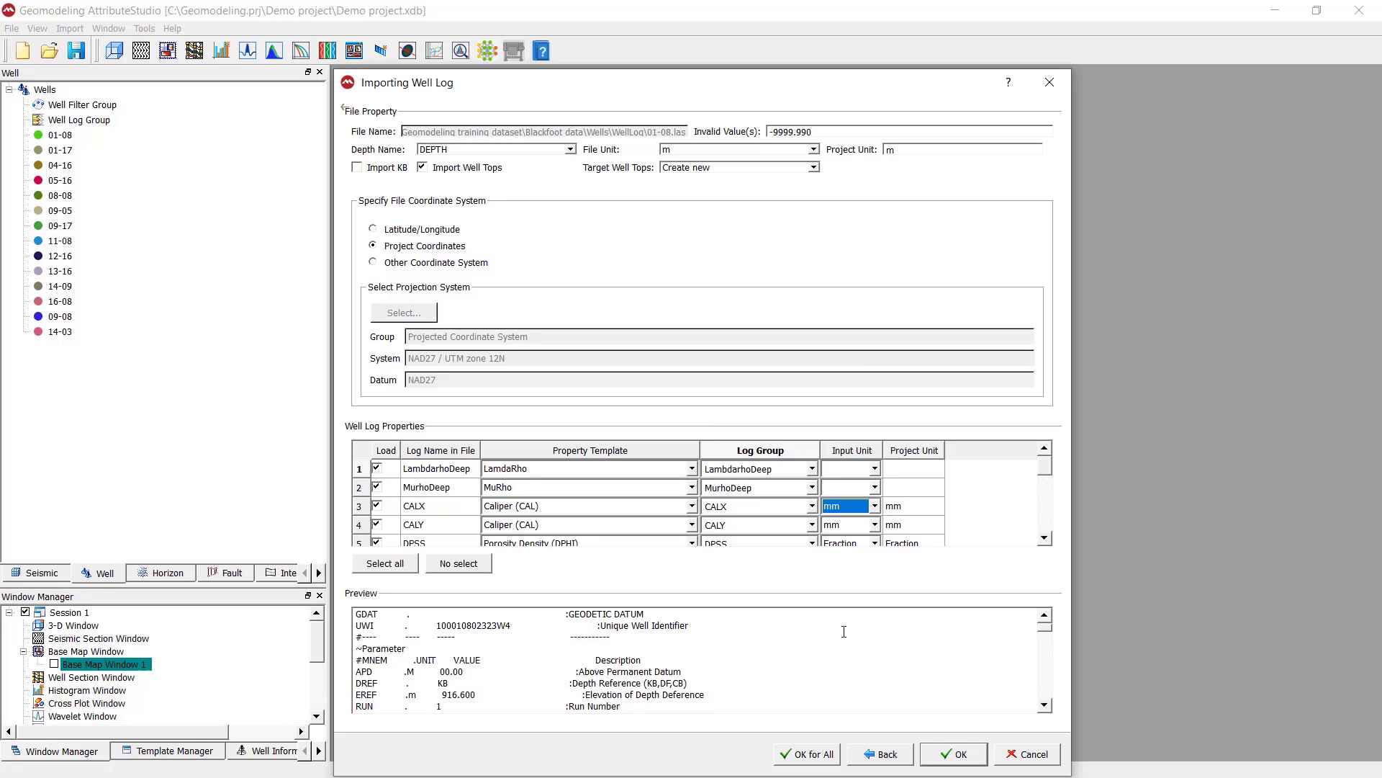
{"action": "left_click_drag", "start_coordinate": [1050, 631], "coordinate": [1046, 660]}
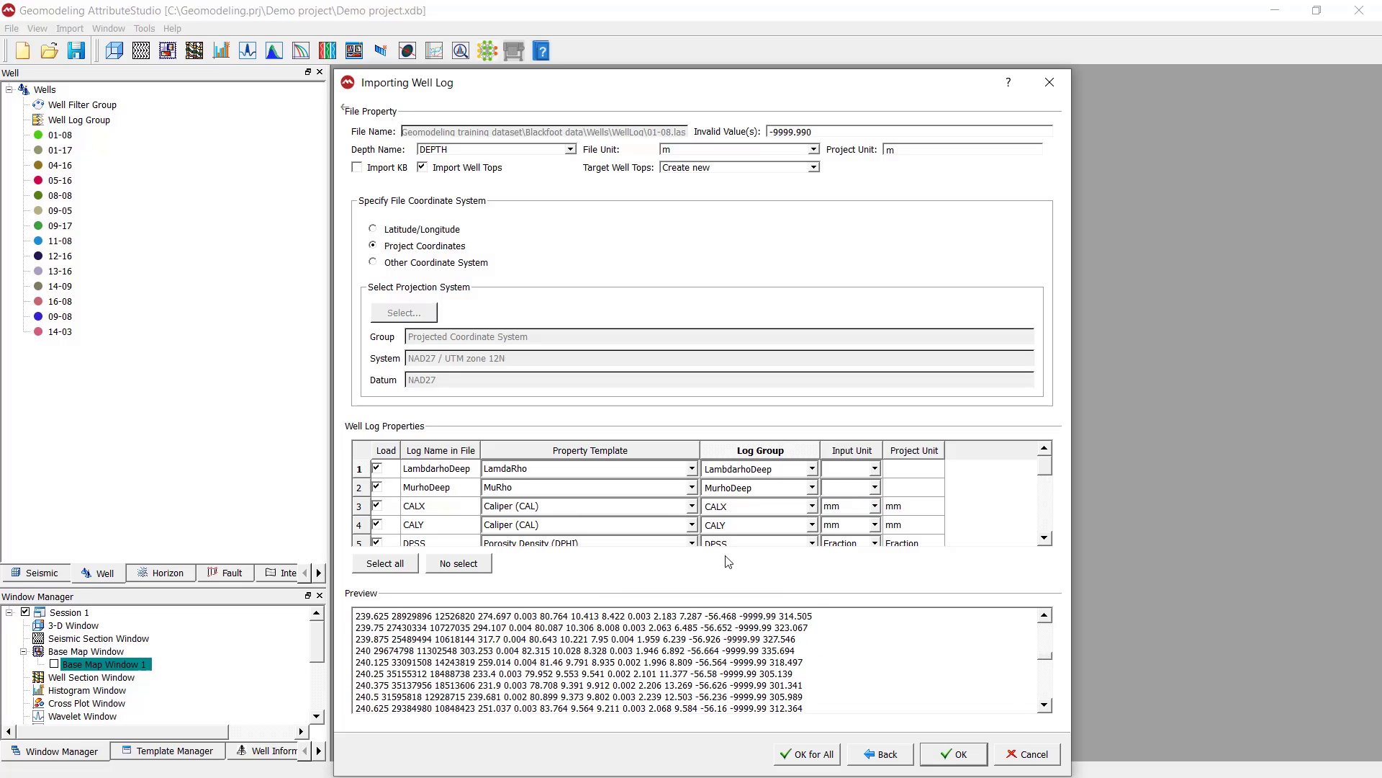
Import the logs of all files with these settings and expand the Well Log Group to list its logs
{"action": "left_click", "coordinate": [817, 755]}
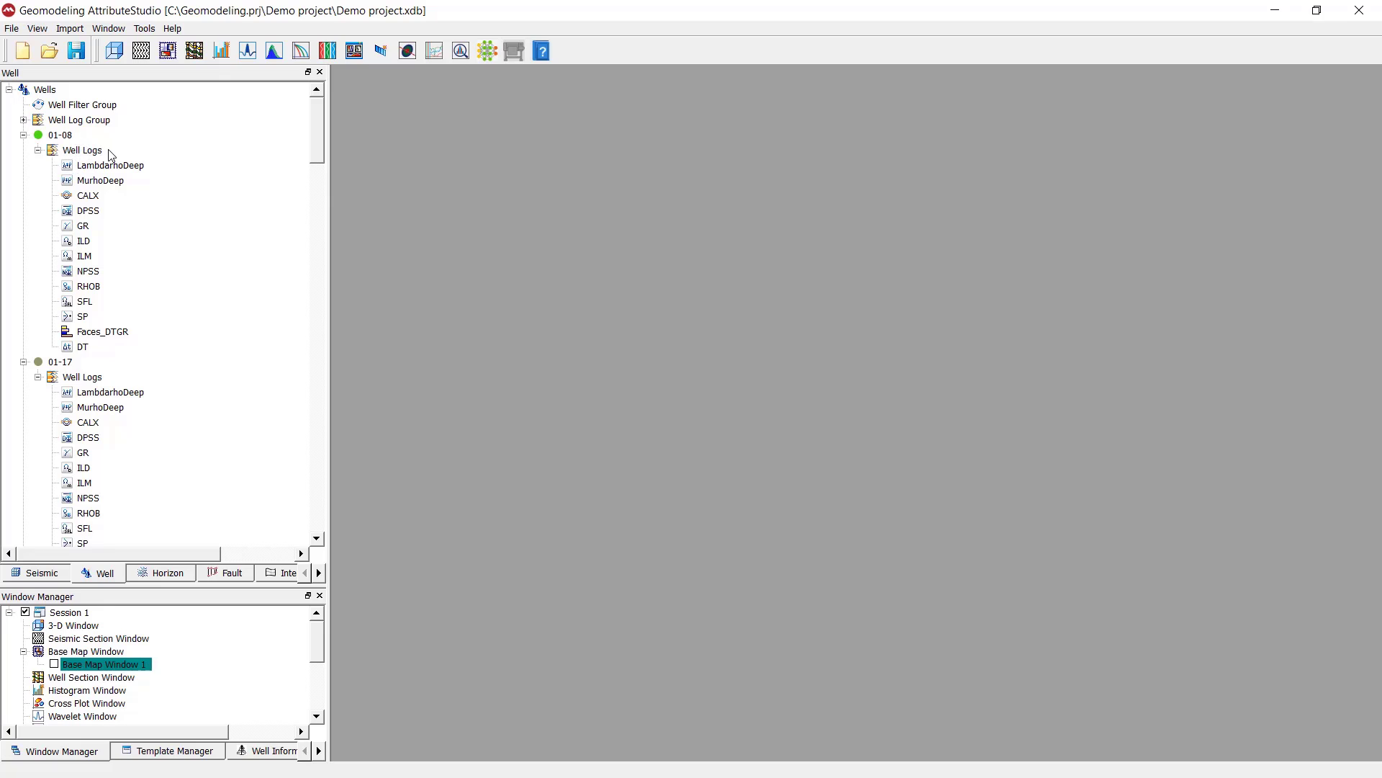
{"action": "left_click", "coordinate": [61, 121]}
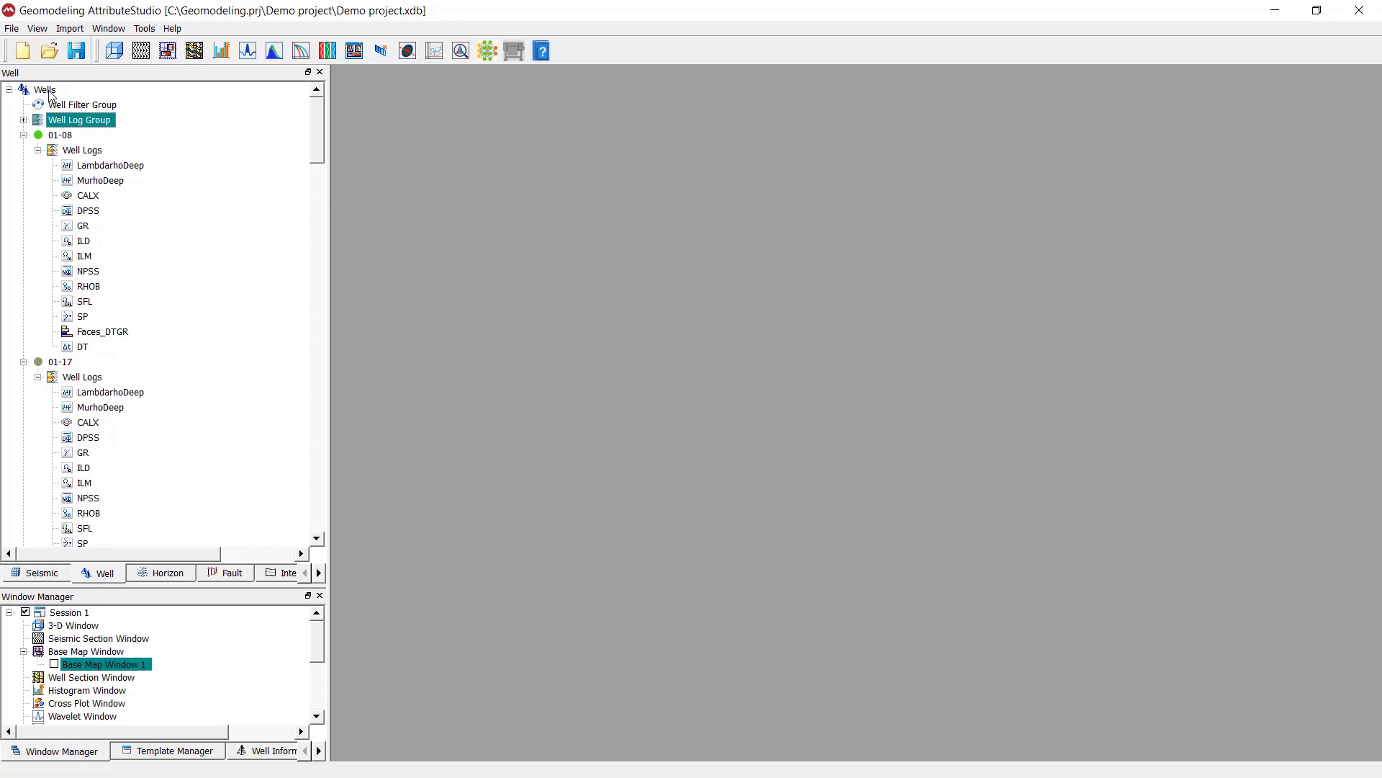
{"action": "left_click", "coordinate": [23, 120]}
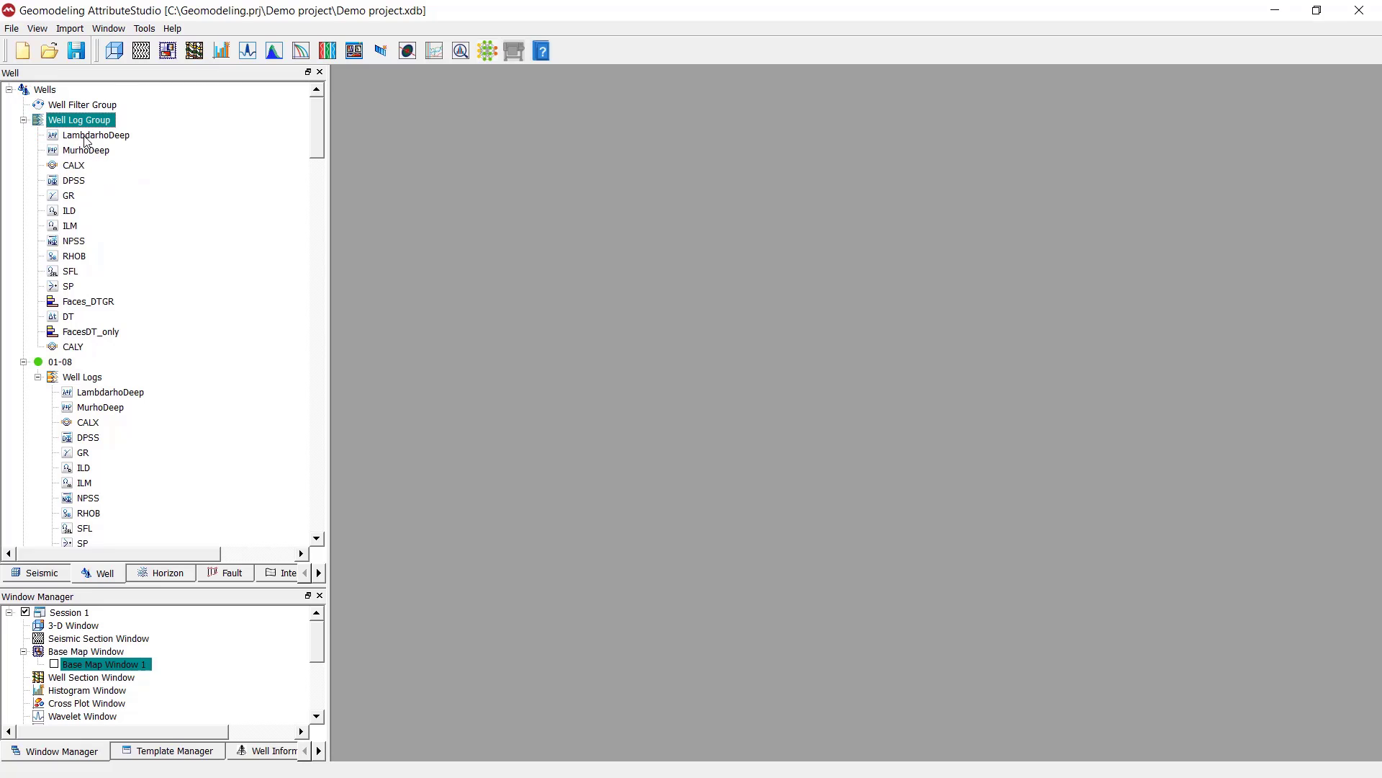
{"action": "left_click", "coordinate": [80, 137]}
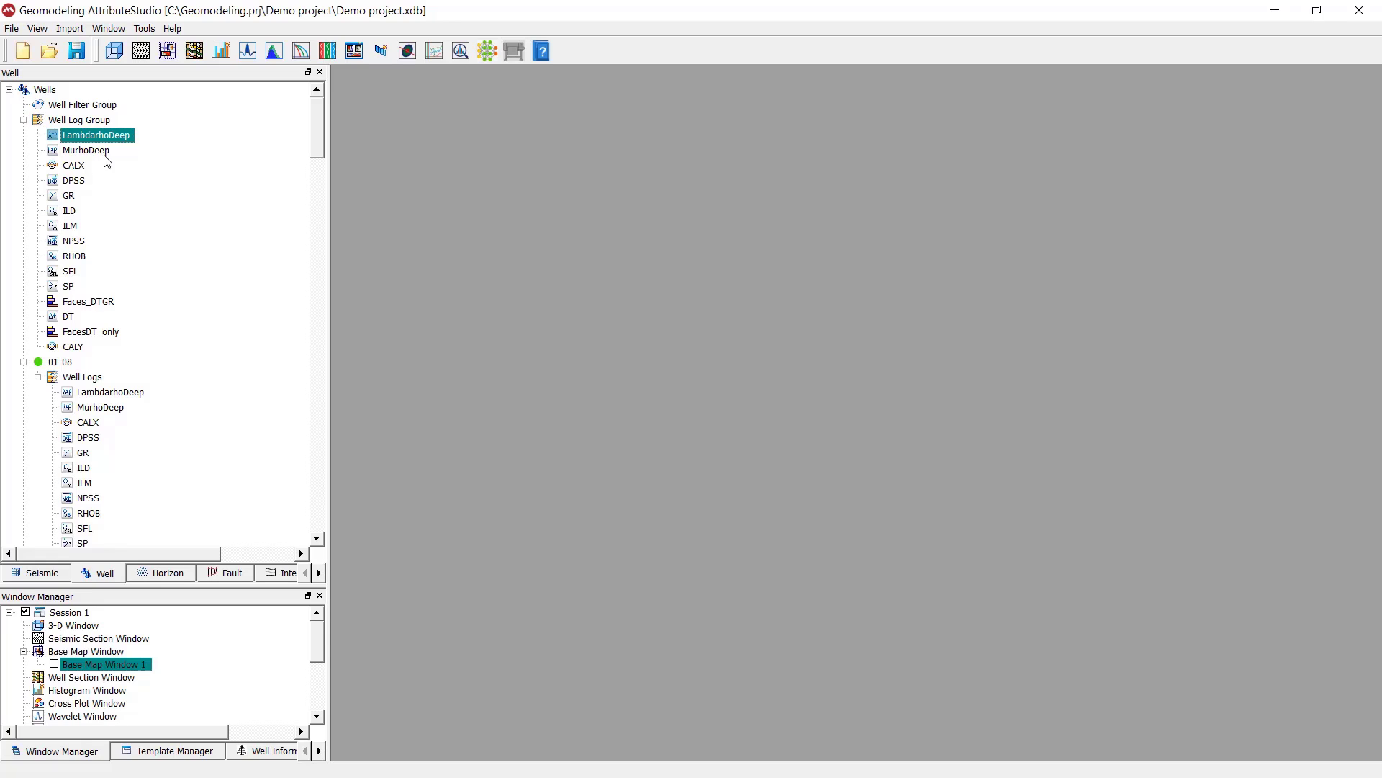
{"action": "left_click", "coordinate": [122, 165]}
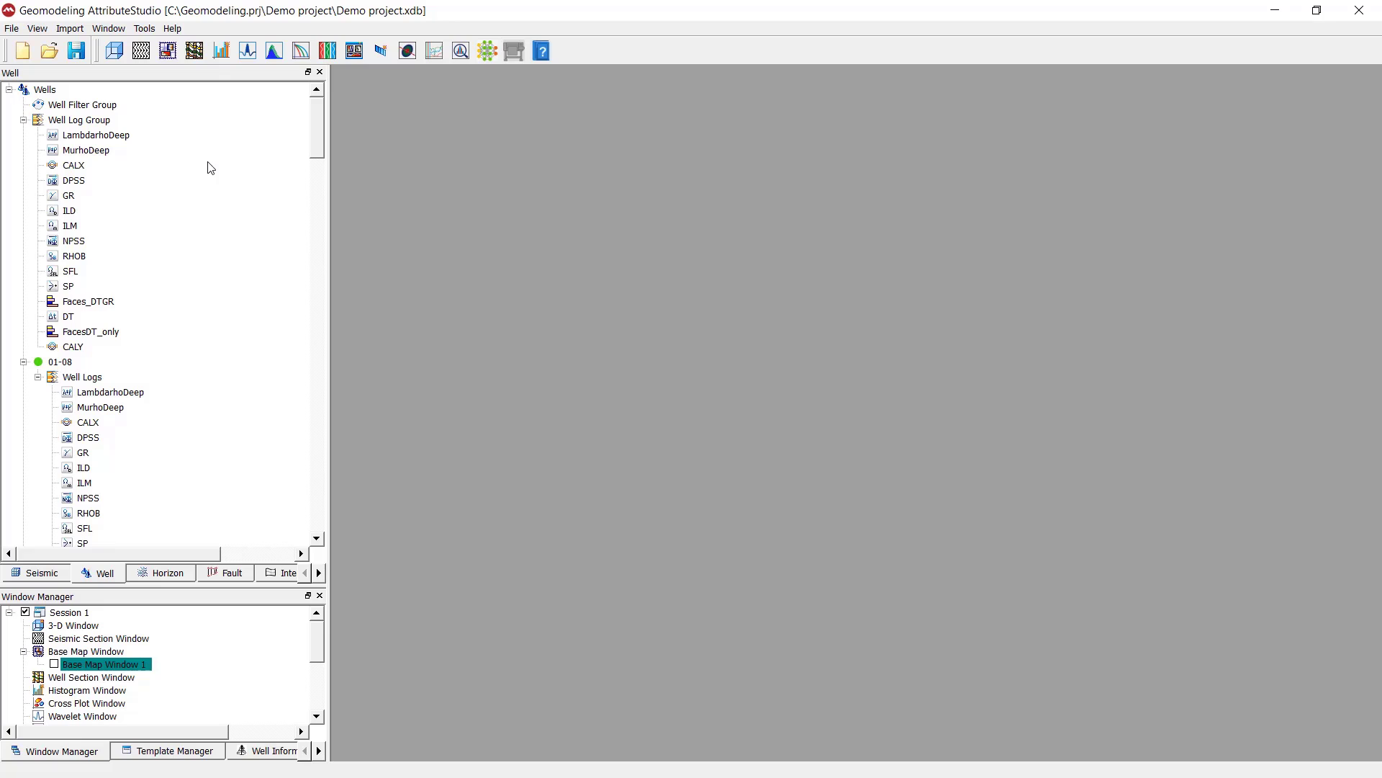
Display the GR and DT logs of well 01-08 in a new, maximized well section window
{"action": "left_click", "coordinate": [199, 57]}
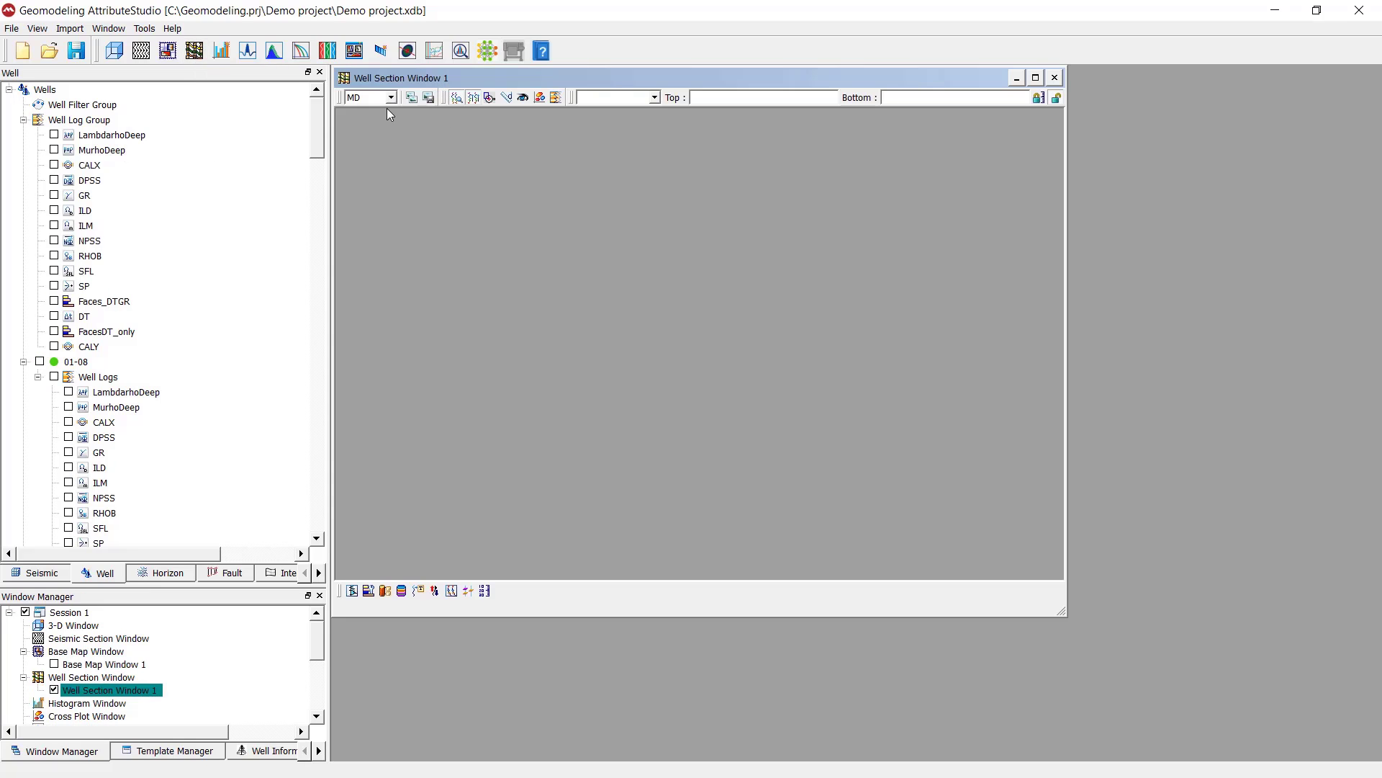
{"action": "double_click", "coordinate": [387, 79]}
{"action": "left_click", "coordinate": [39, 361]}
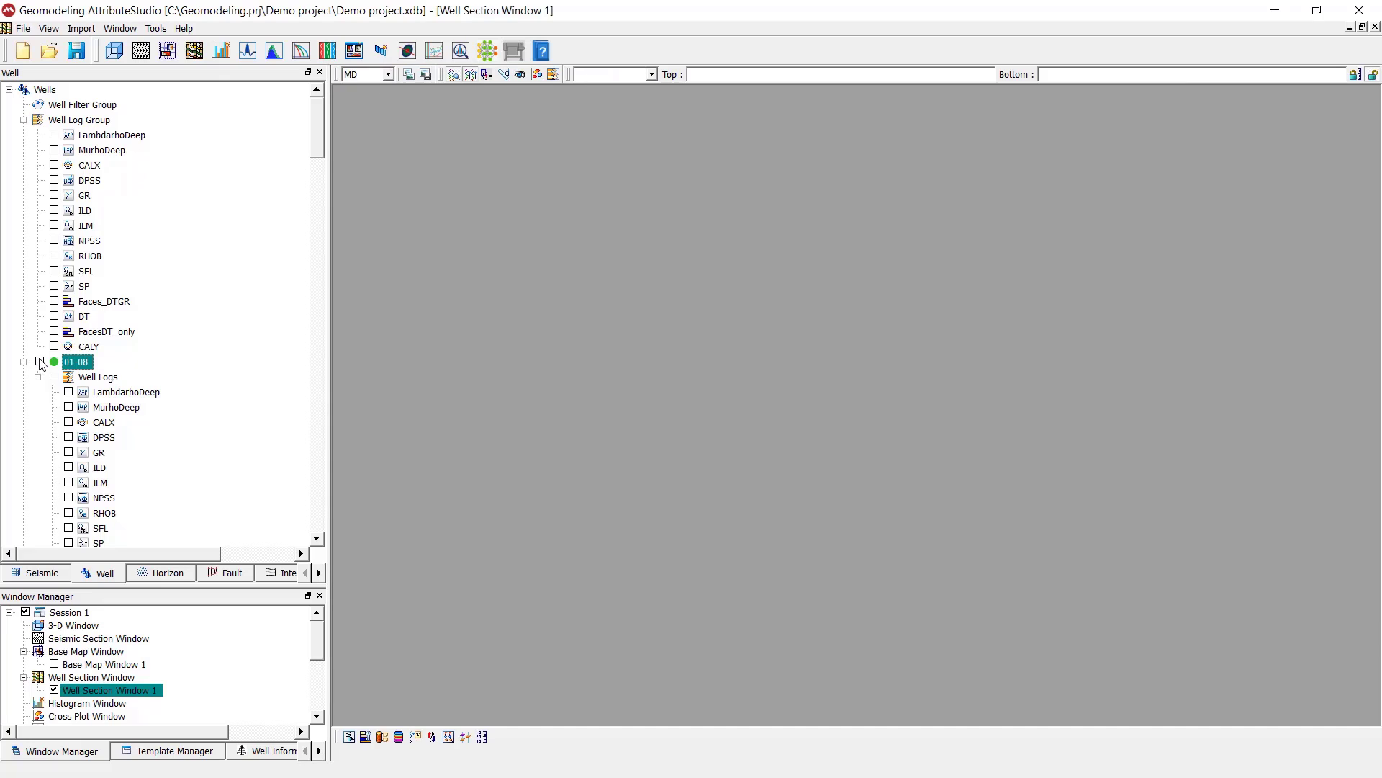
{"action": "left_click", "coordinate": [69, 453]}
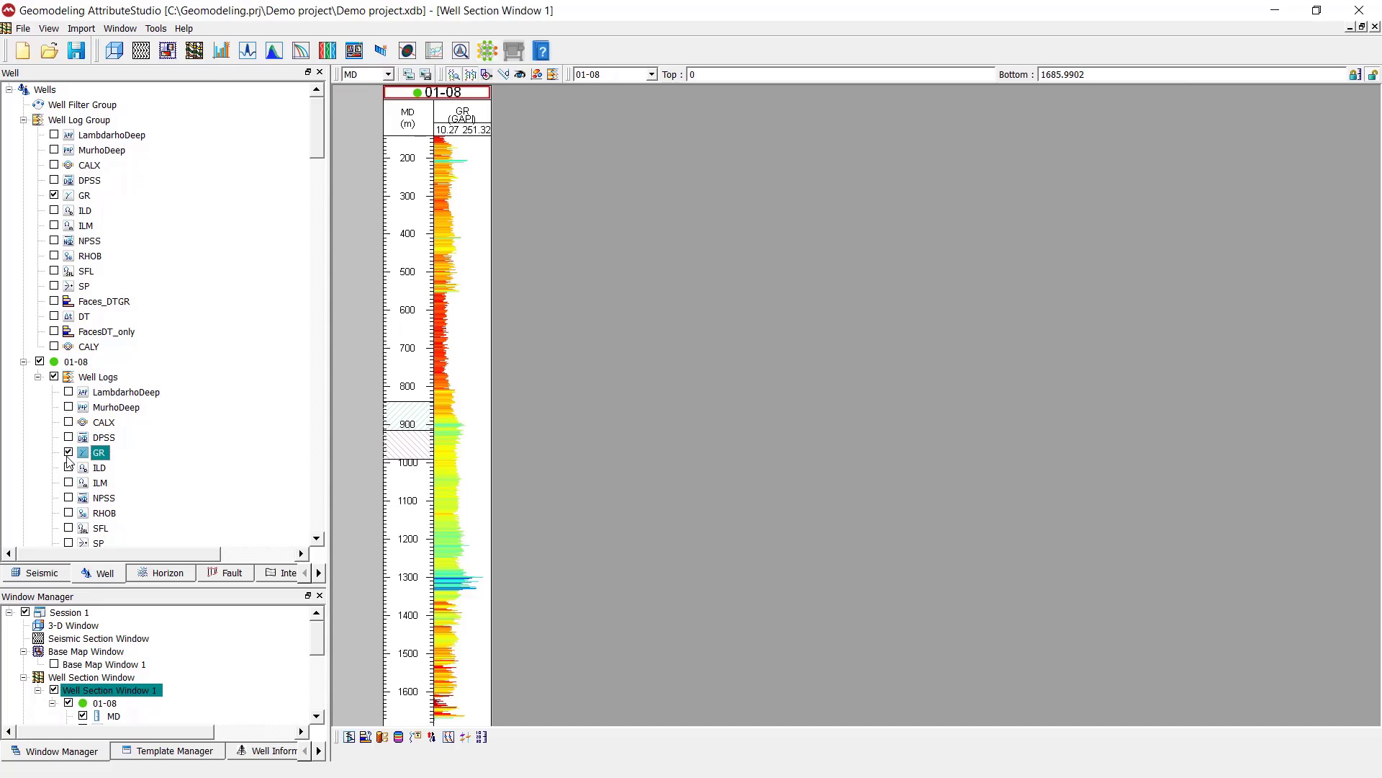
{"action": "scroll", "coordinate": [68, 461], "scroll_direction": "down", "scroll_amount": 1}
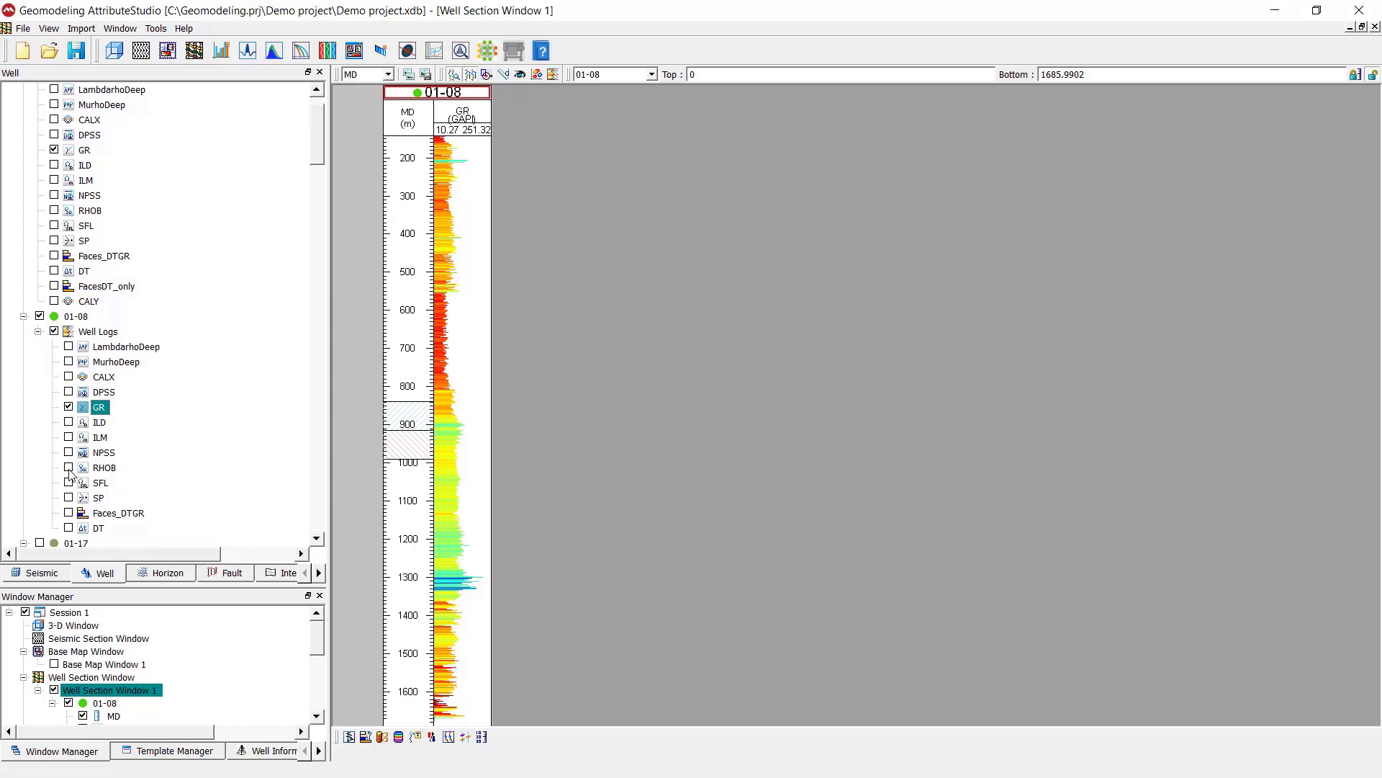
{"action": "left_click", "coordinate": [69, 528]}
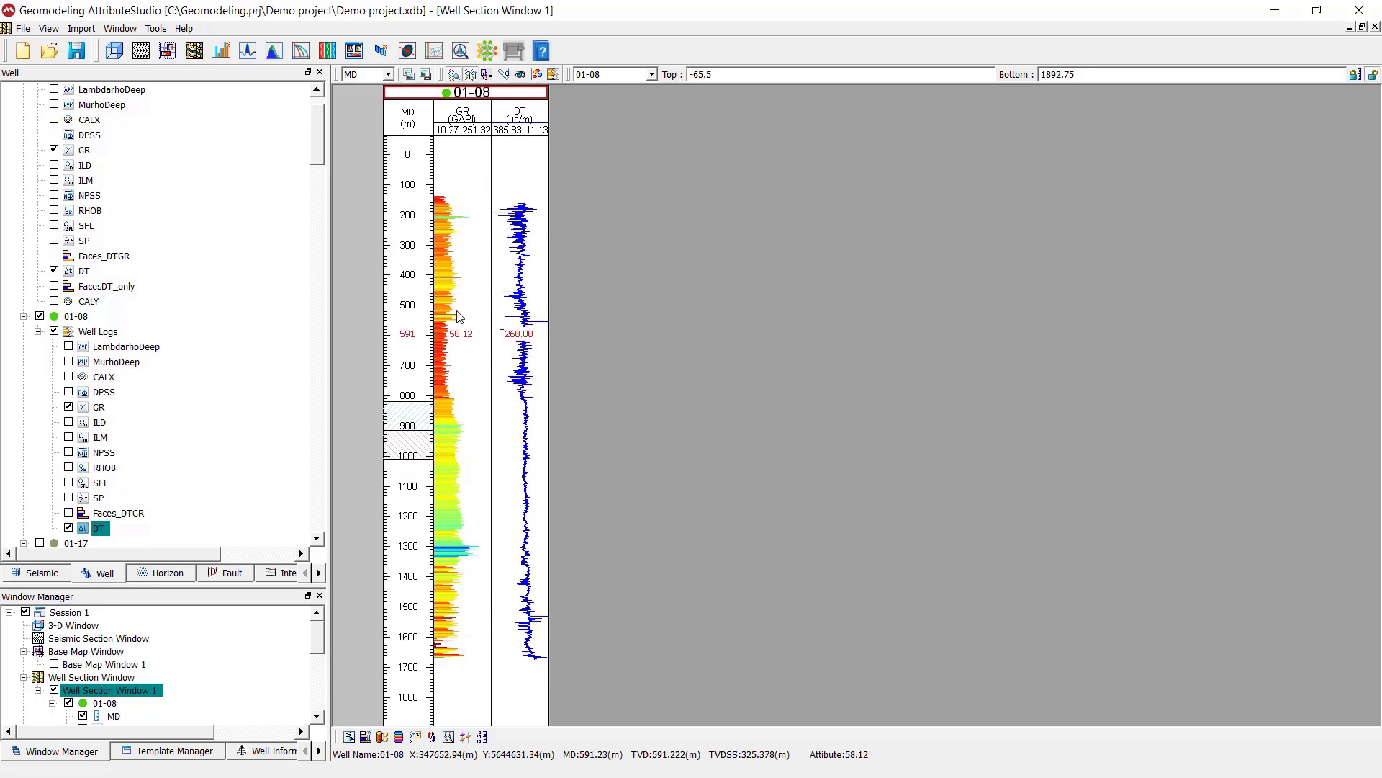
Start defining a new well group in the Well Filter Group and add a condition on whether wells have logs
{"action": "scroll", "coordinate": [62, 95], "scroll_direction": "up", "scroll_amount": 1}
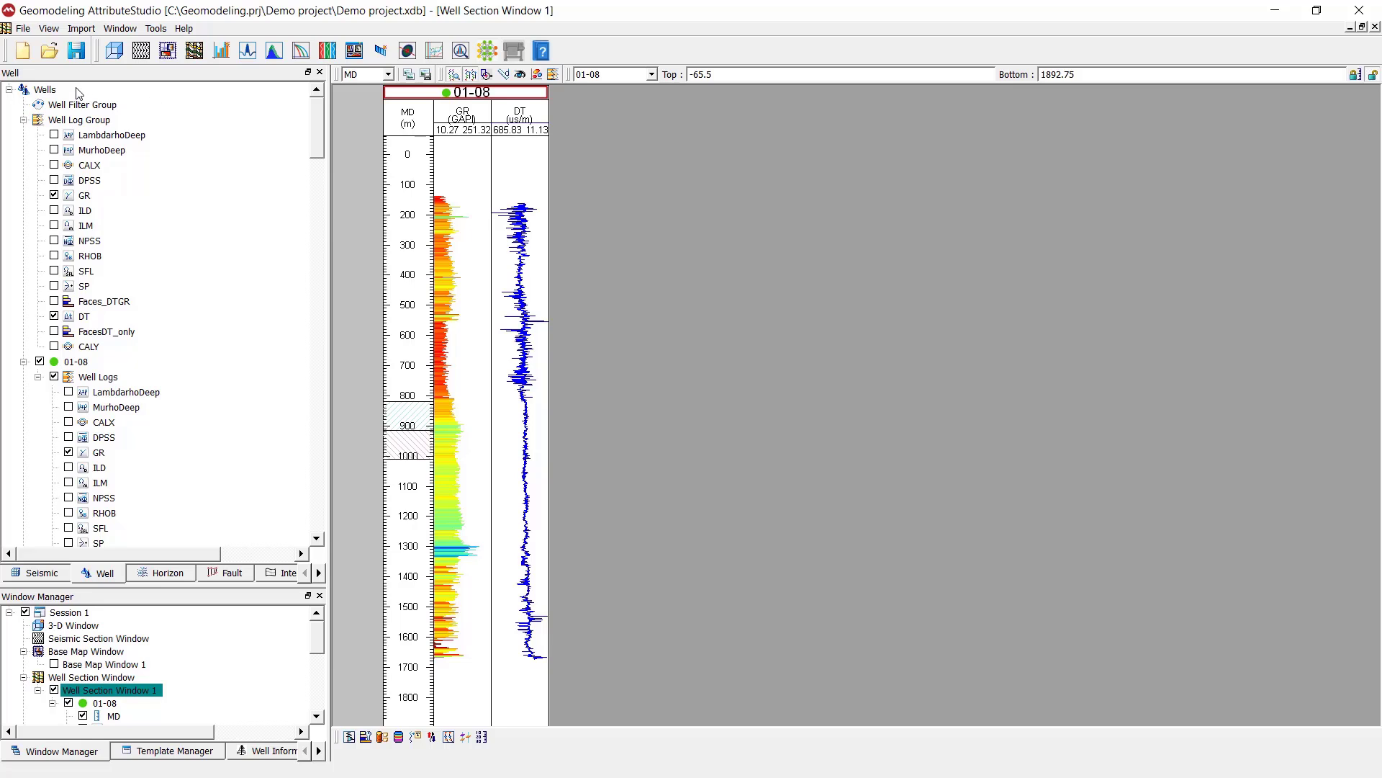
{"action": "left_click", "coordinate": [60, 105]}
{"action": "right_click", "coordinate": [92, 108]}
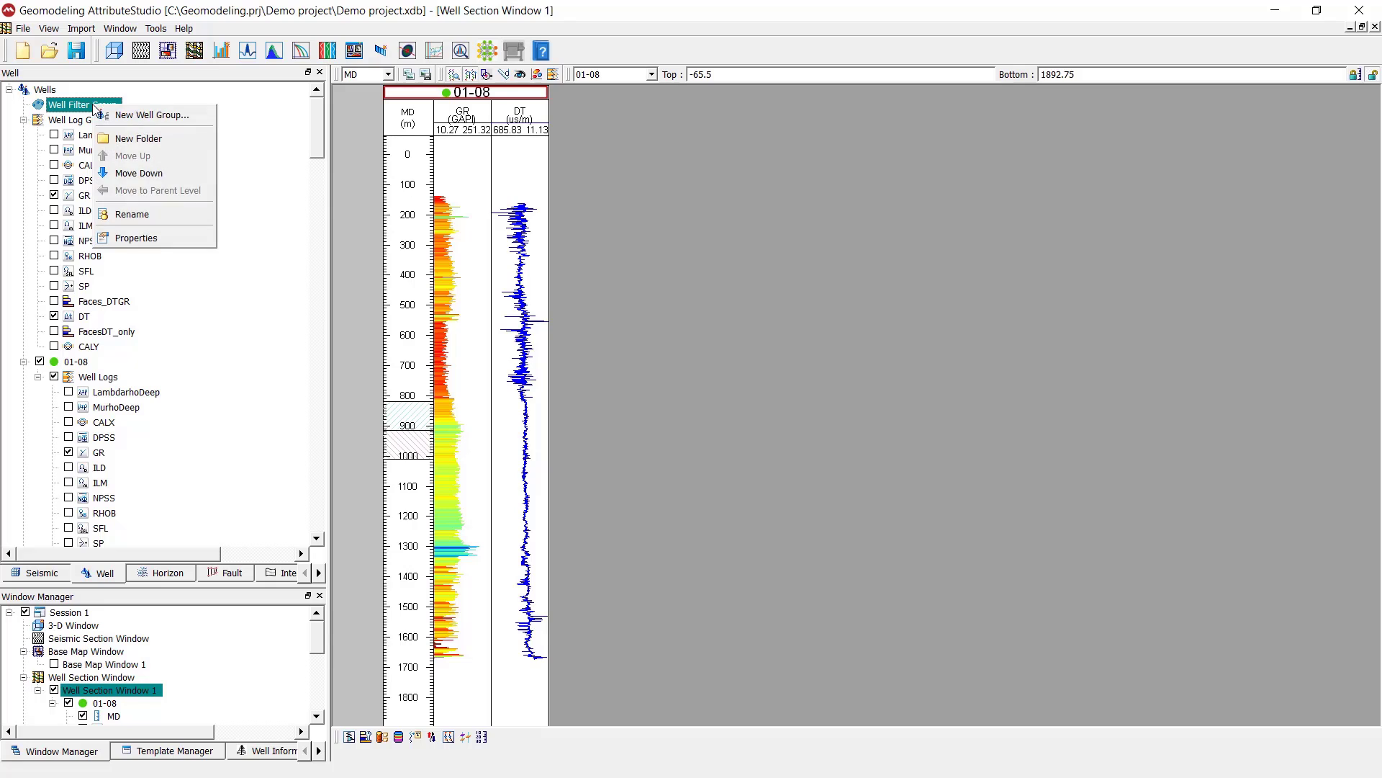
{"action": "left_click", "coordinate": [148, 113]}
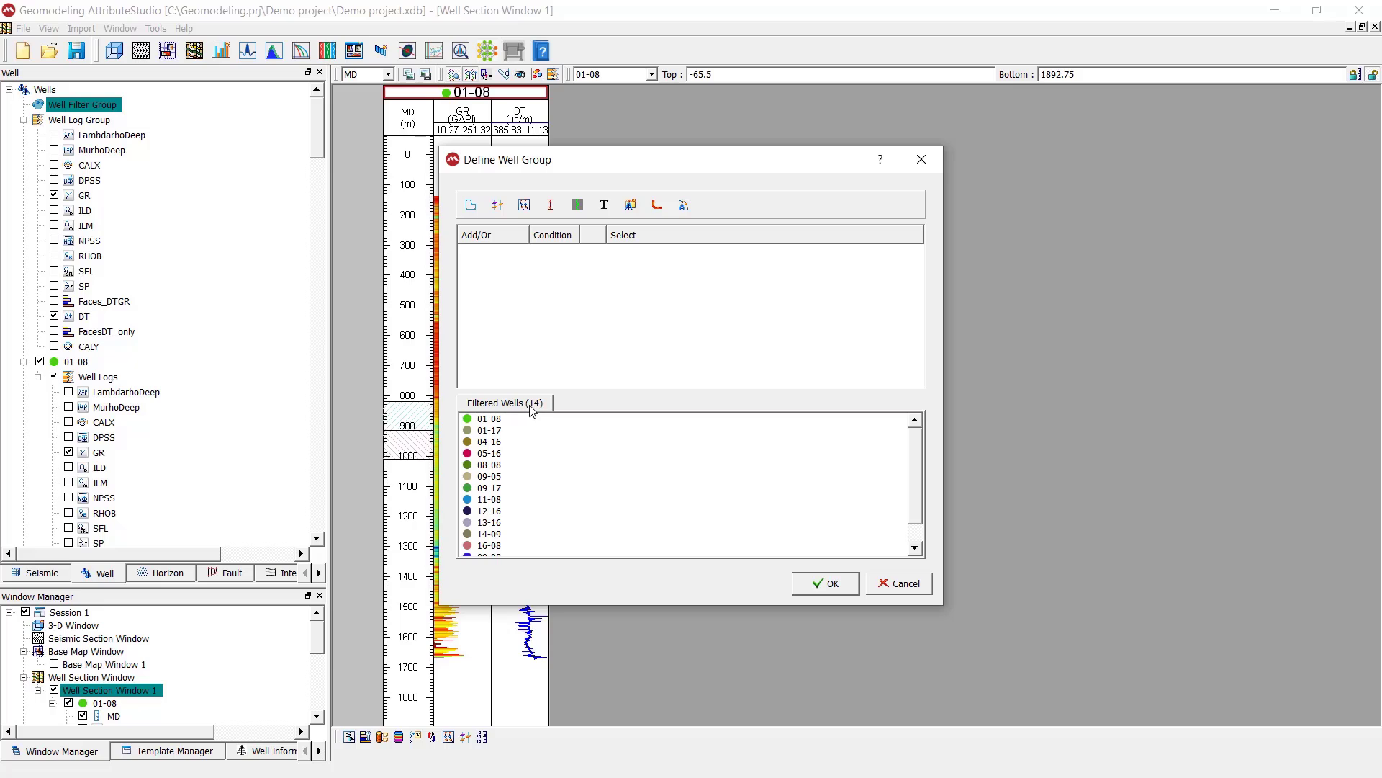
{"action": "left_click", "coordinate": [578, 206]}
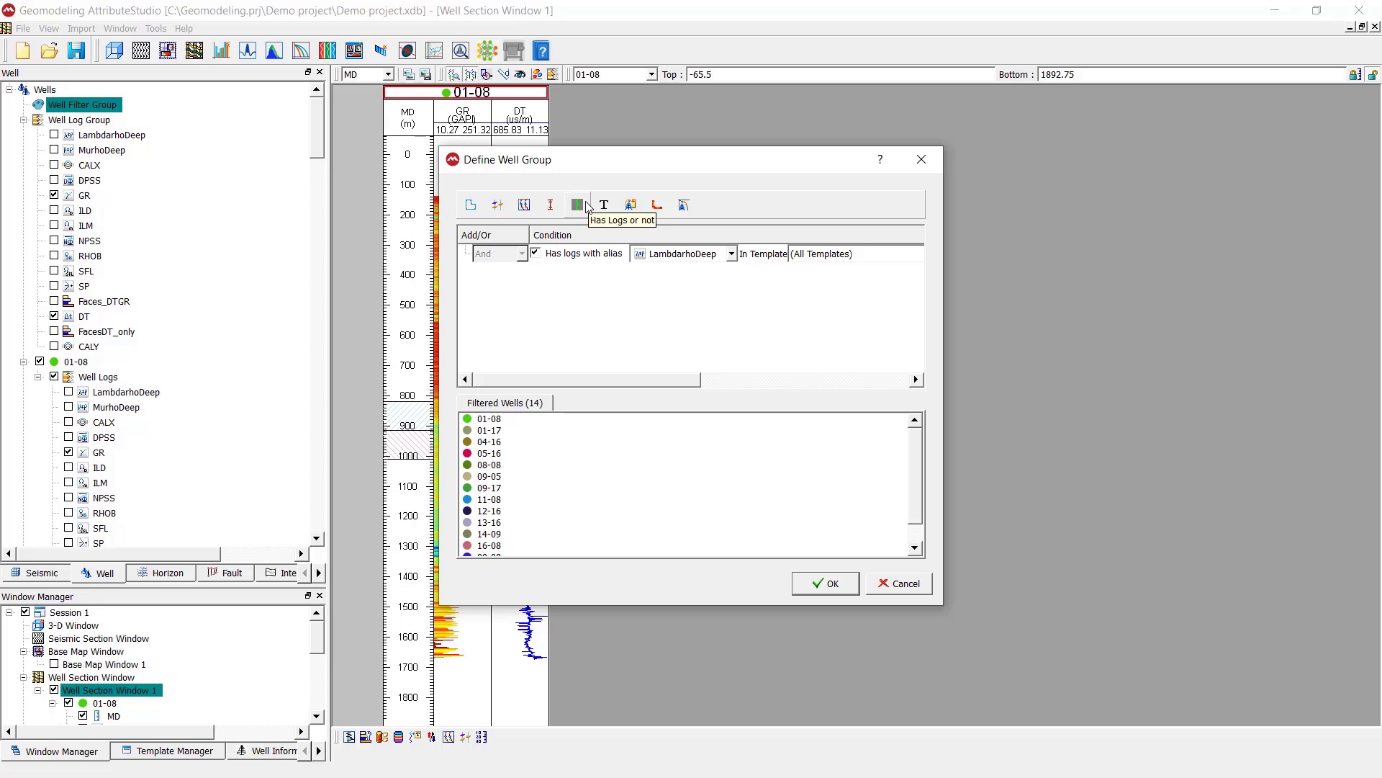
Set the condition to logs of all aliases in the Gamma Ray (GR) template and create the well group
{"action": "scroll", "coordinate": [510, 290], "scroll_direction": "right", "scroll_amount": 1}
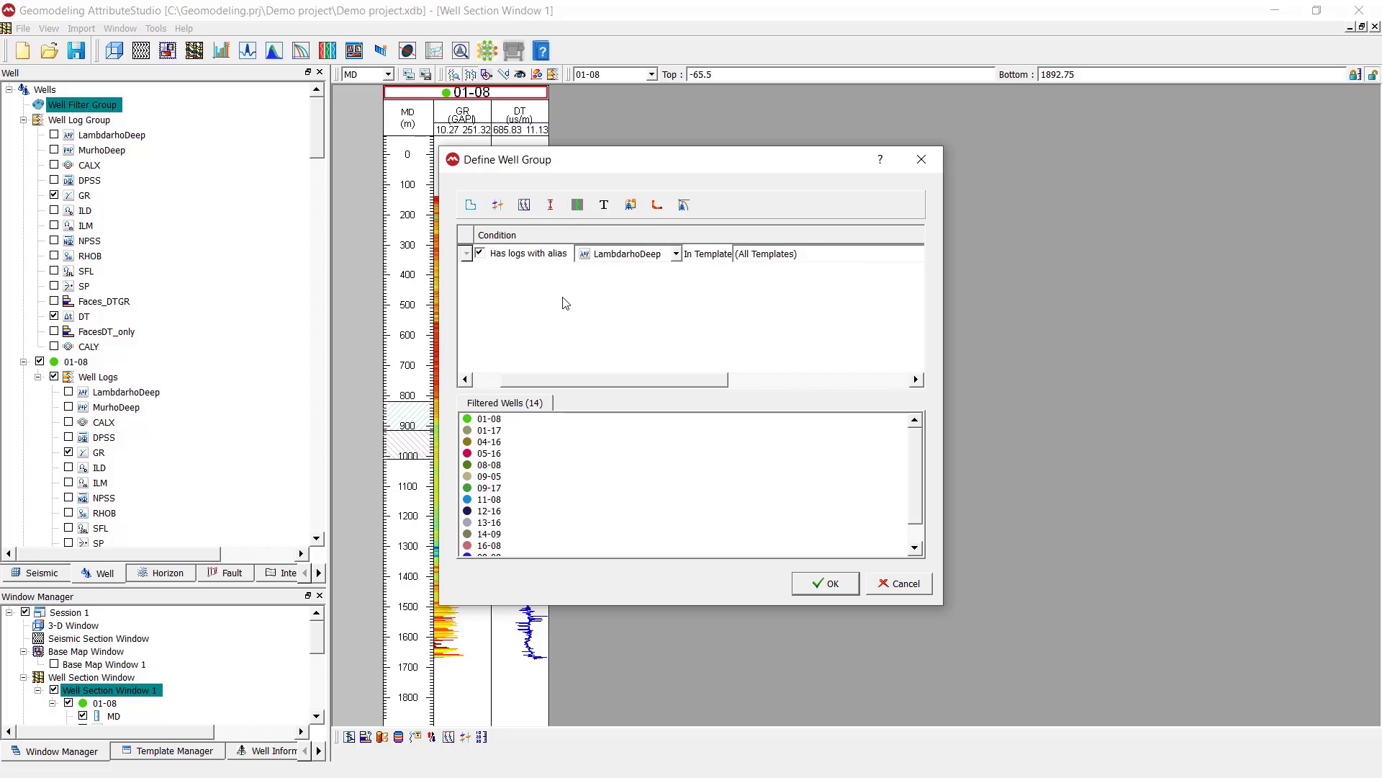
{"action": "scroll", "coordinate": [617, 346], "scroll_direction": "right", "scroll_amount": 2}
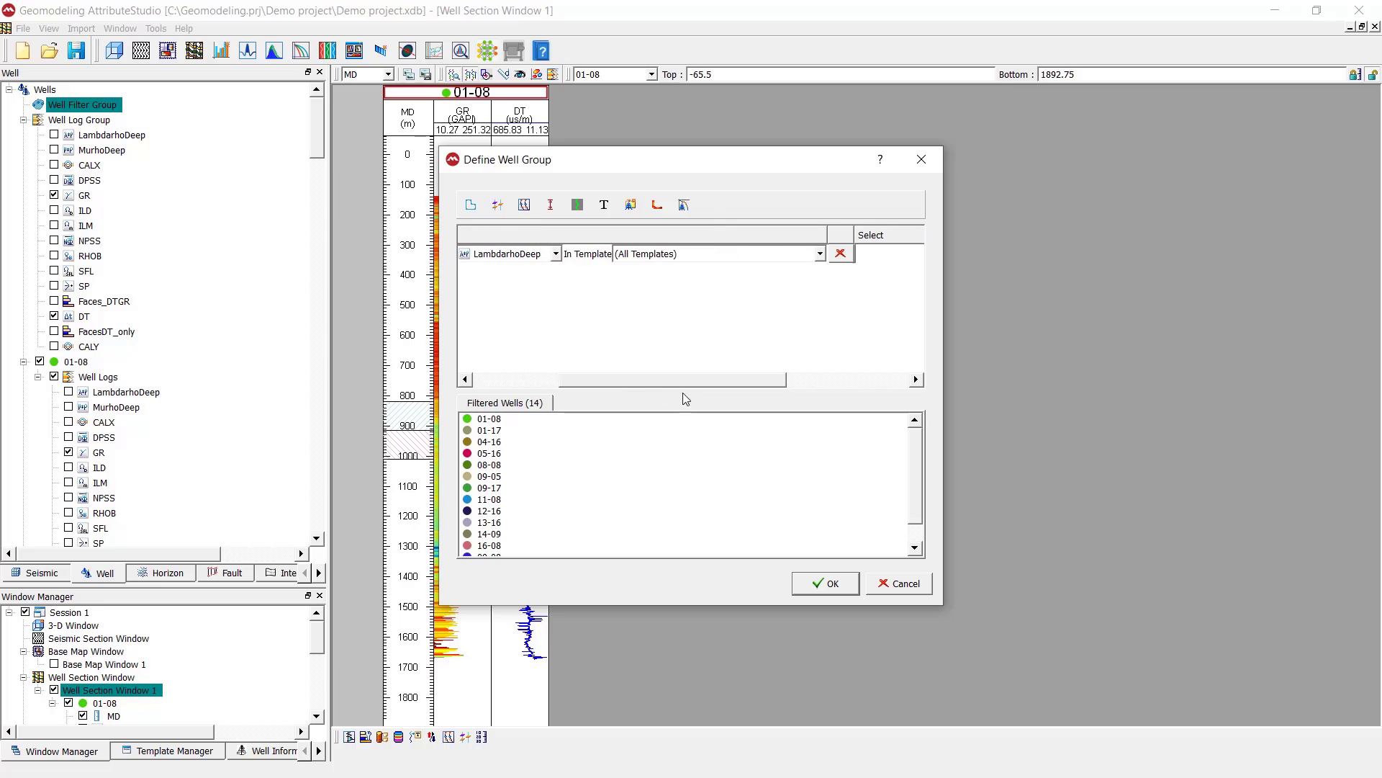
{"action": "left_click", "coordinate": [818, 254]}
{"action": "left_click", "coordinate": [787, 327]}
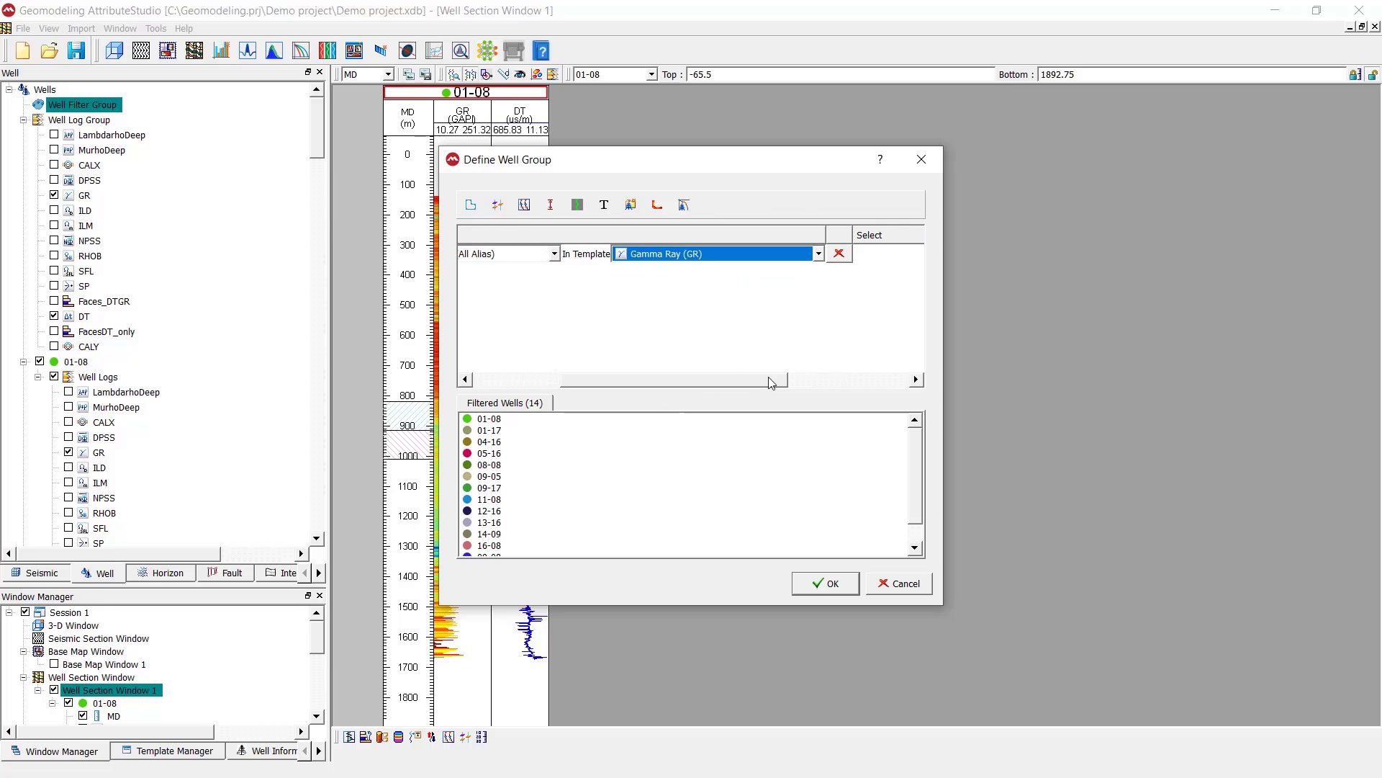
{"action": "left_click_drag", "start_coordinate": [767, 378], "coordinate": [591, 352]}
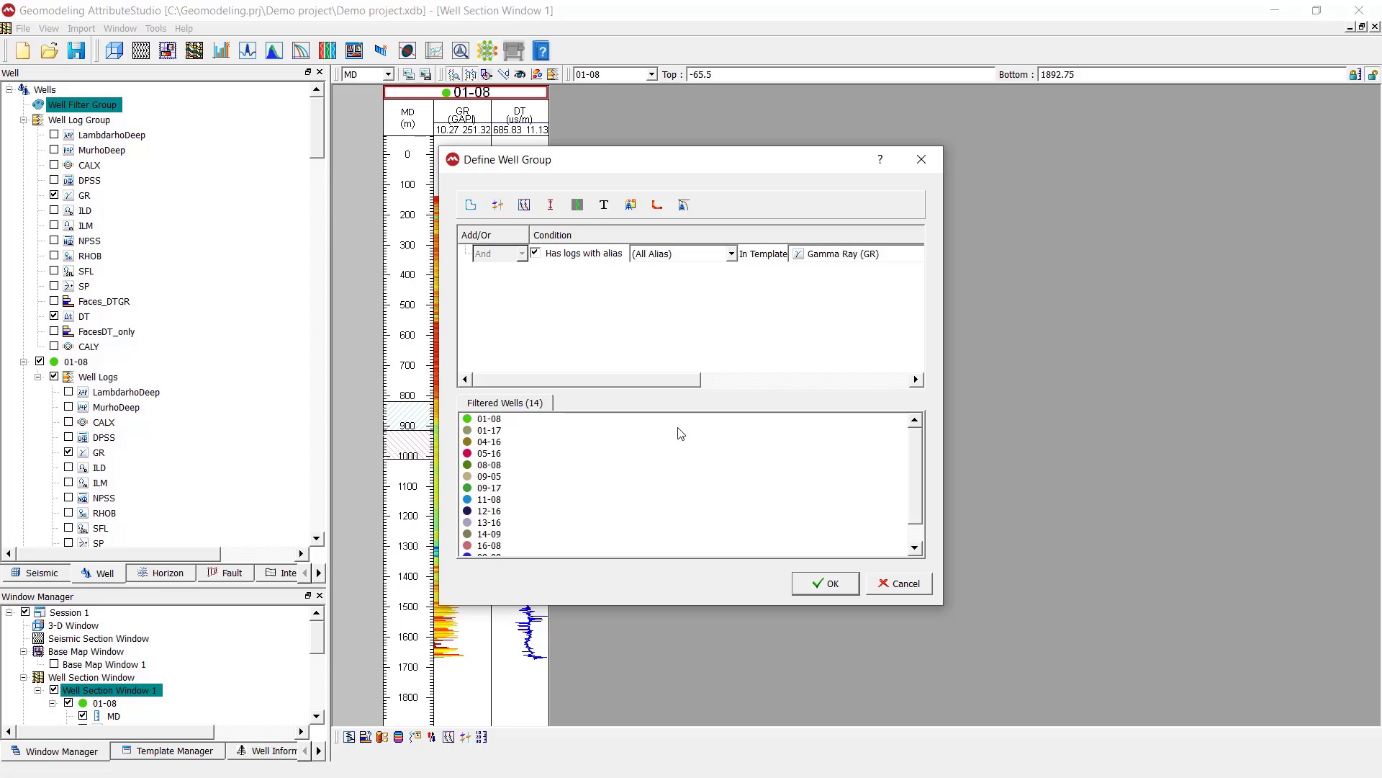
{"action": "left_click_drag", "start_coordinate": [699, 385], "coordinate": [661, 373]}
{"action": "left_click", "coordinate": [813, 583]}
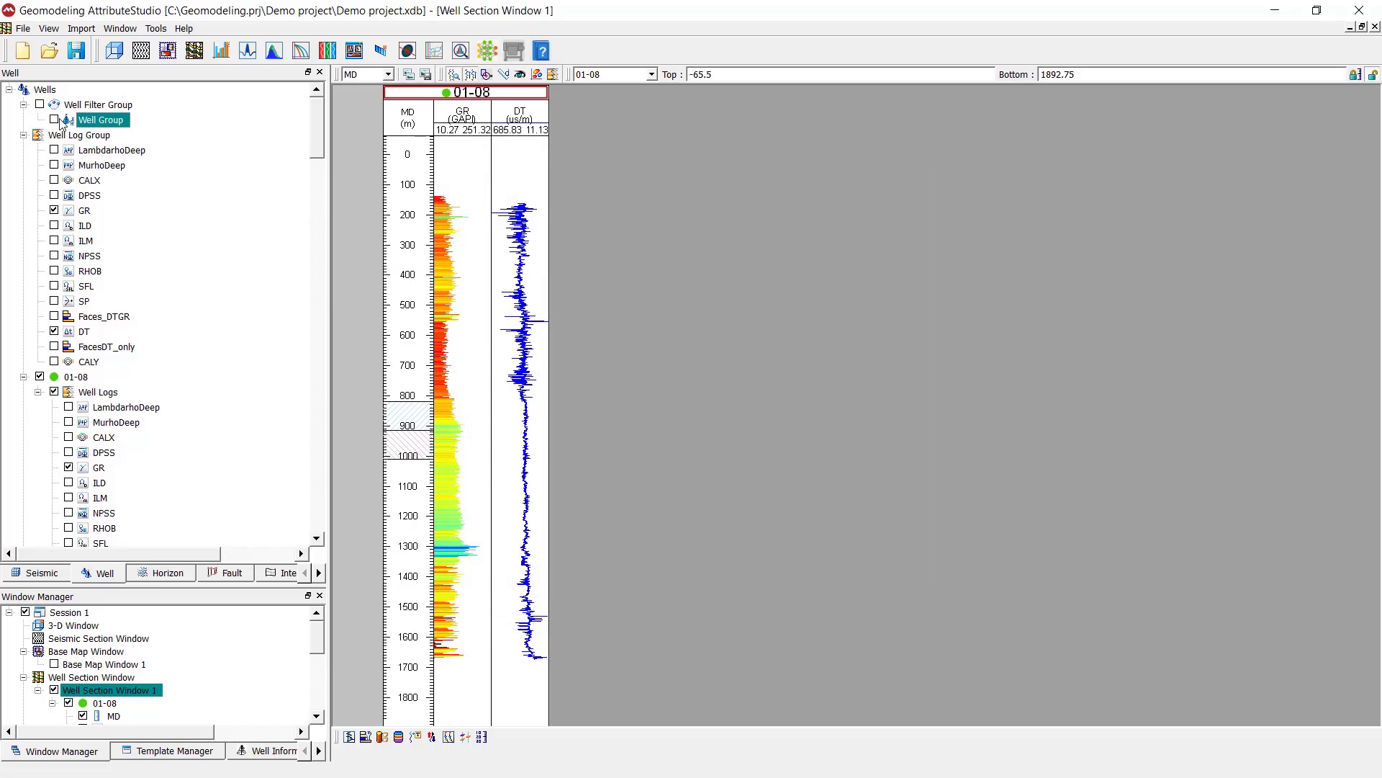
Replace well 01-08 in the section window with all wells of the new Well Group and display their GR logs
{"action": "left_click", "coordinate": [39, 376]}
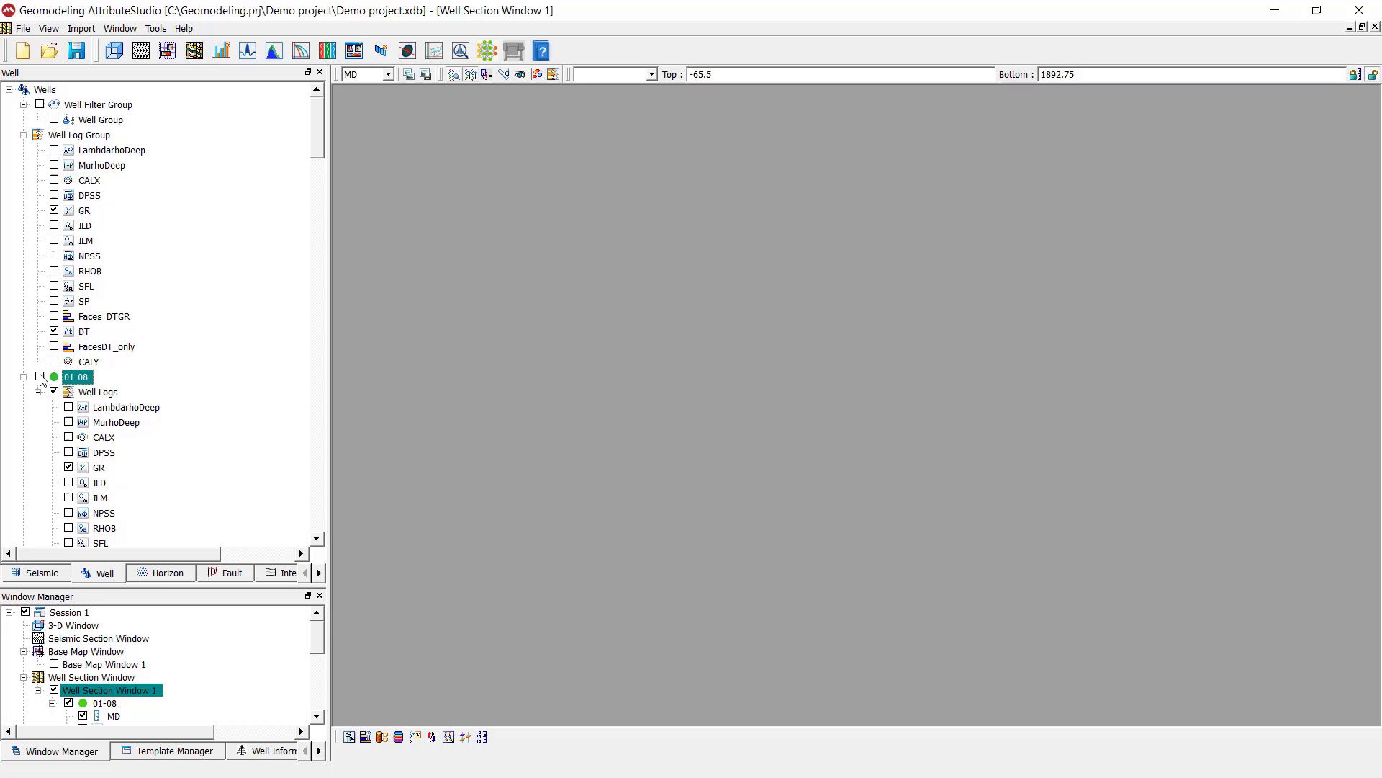
{"action": "left_click", "coordinate": [54, 120]}
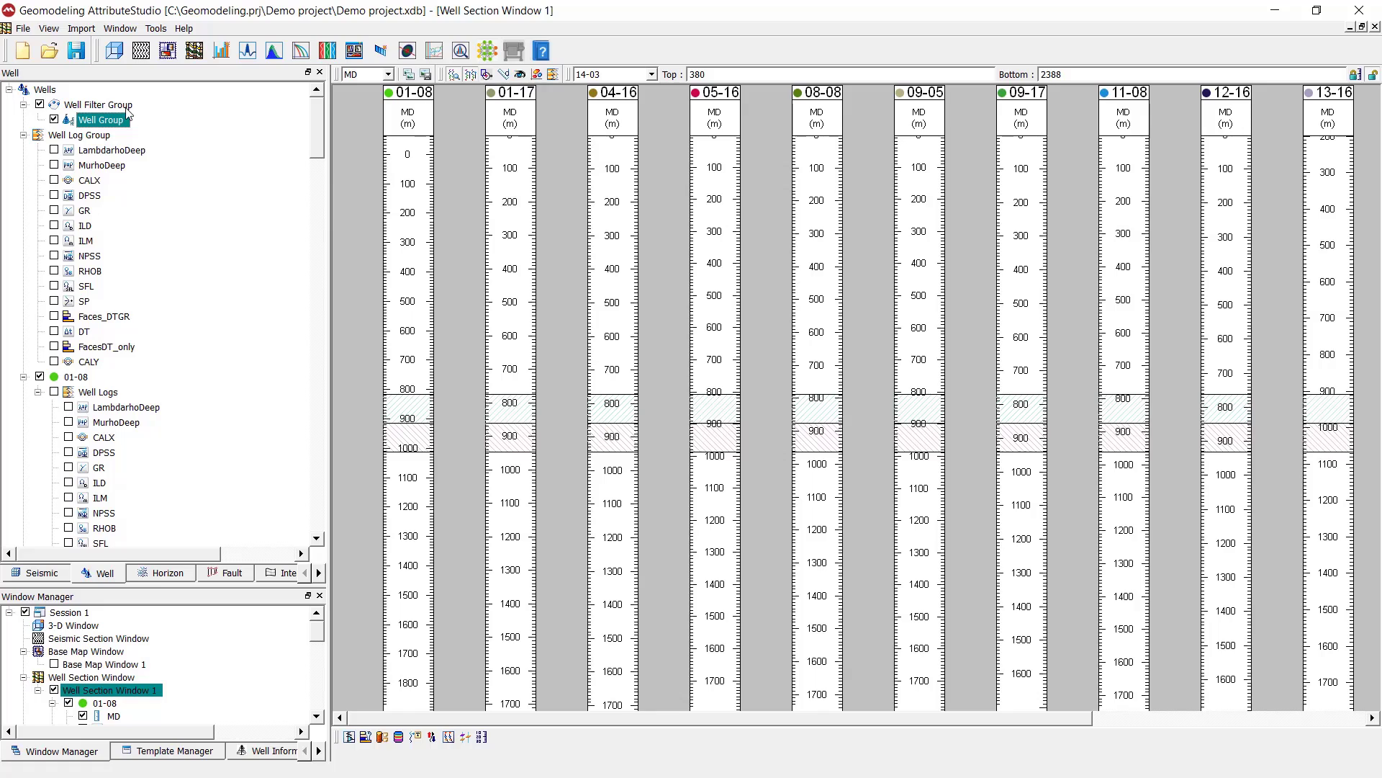
{"action": "left_click", "coordinate": [177, 121]}
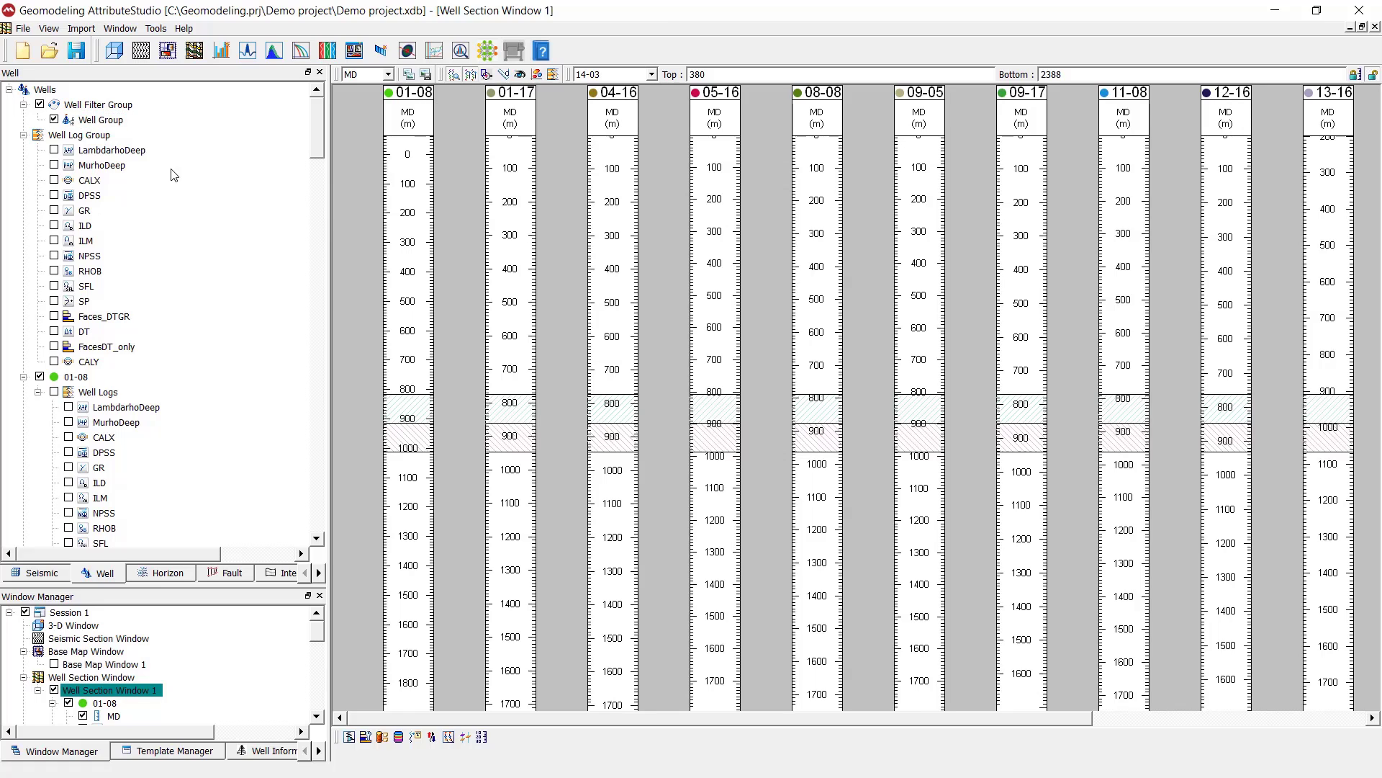
{"action": "left_click", "coordinate": [89, 137]}
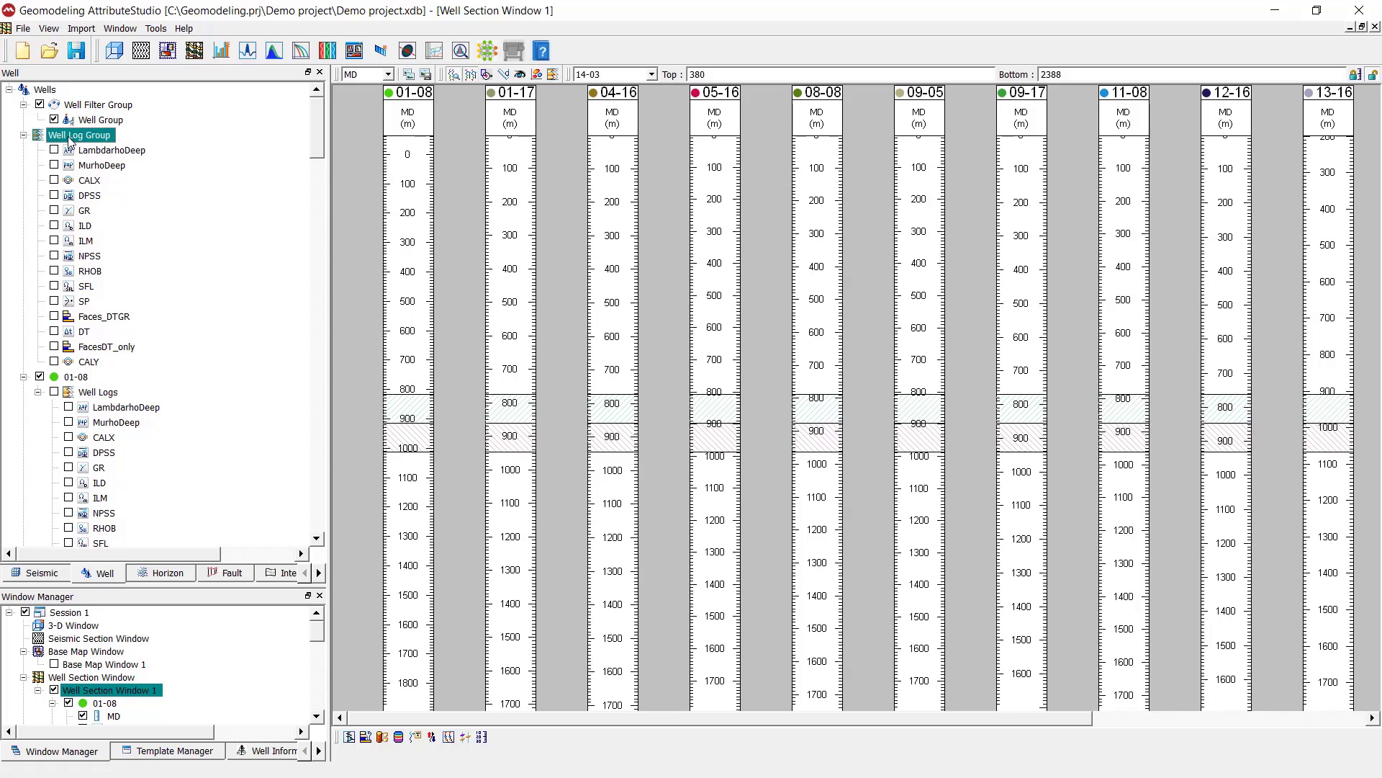
{"action": "left_click", "coordinate": [55, 211]}
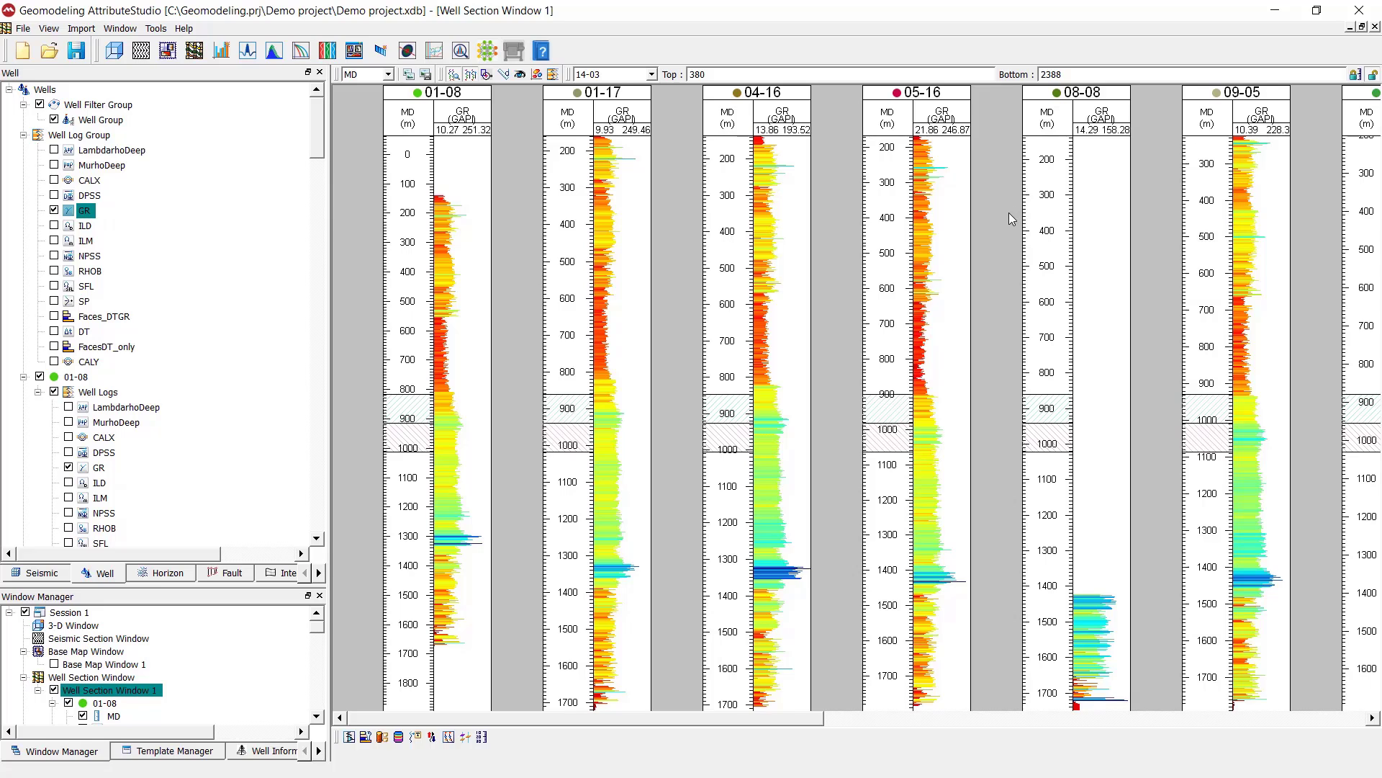
Highlight well 08-08 in the well tree and check its GR log by turning it off and on again
{"action": "left_click", "coordinate": [1068, 94]}
{"action": "right_click", "coordinate": [1077, 100]}
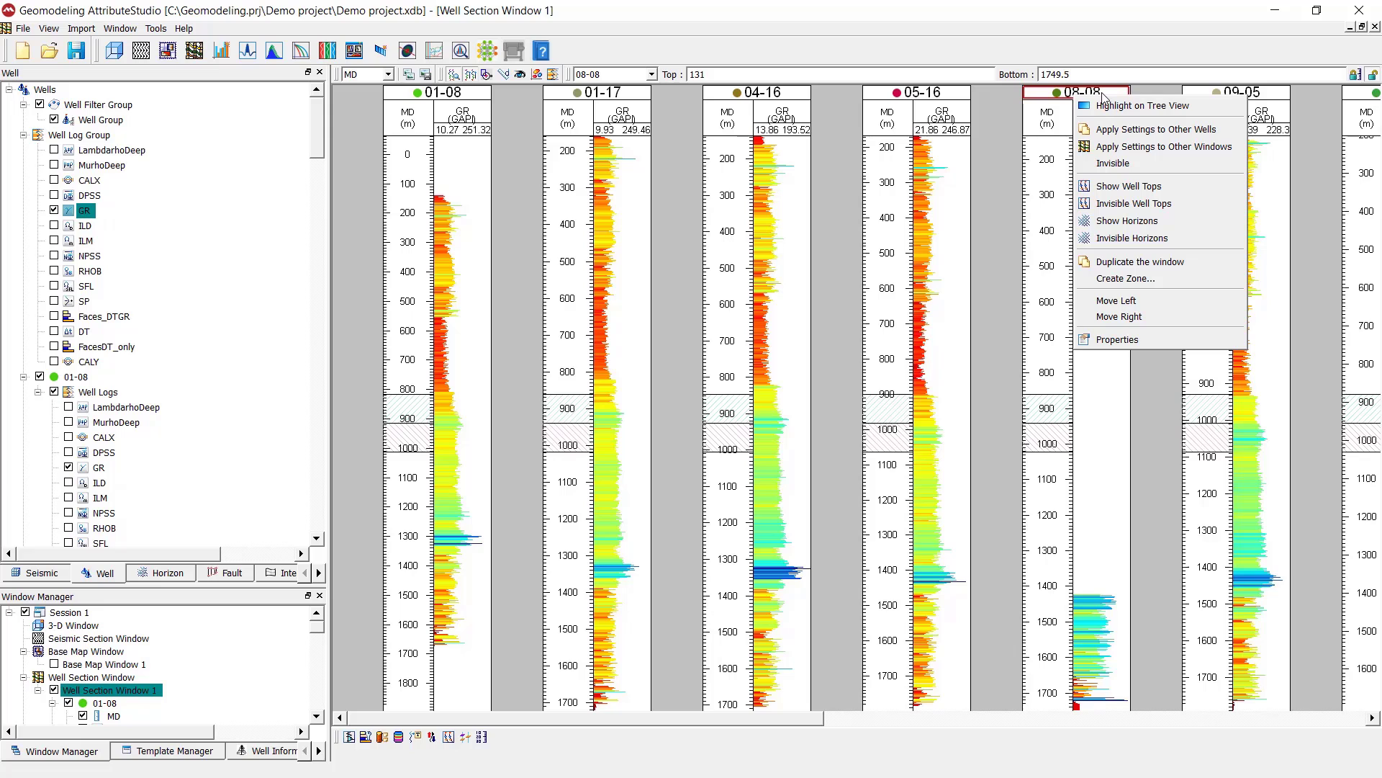
{"action": "left_click", "coordinate": [1176, 104]}
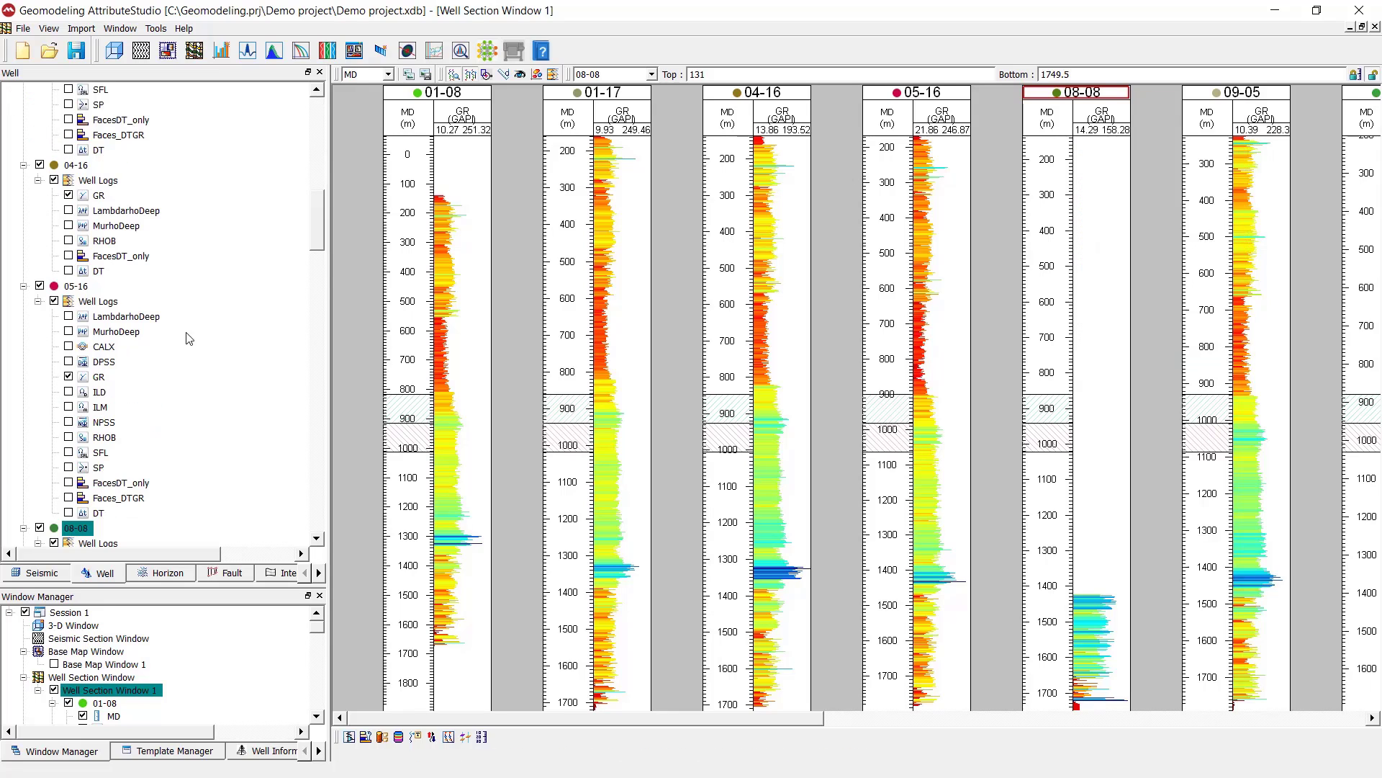
{"action": "left_click", "coordinate": [68, 331]}
{"action": "left_click", "coordinate": [69, 332]}
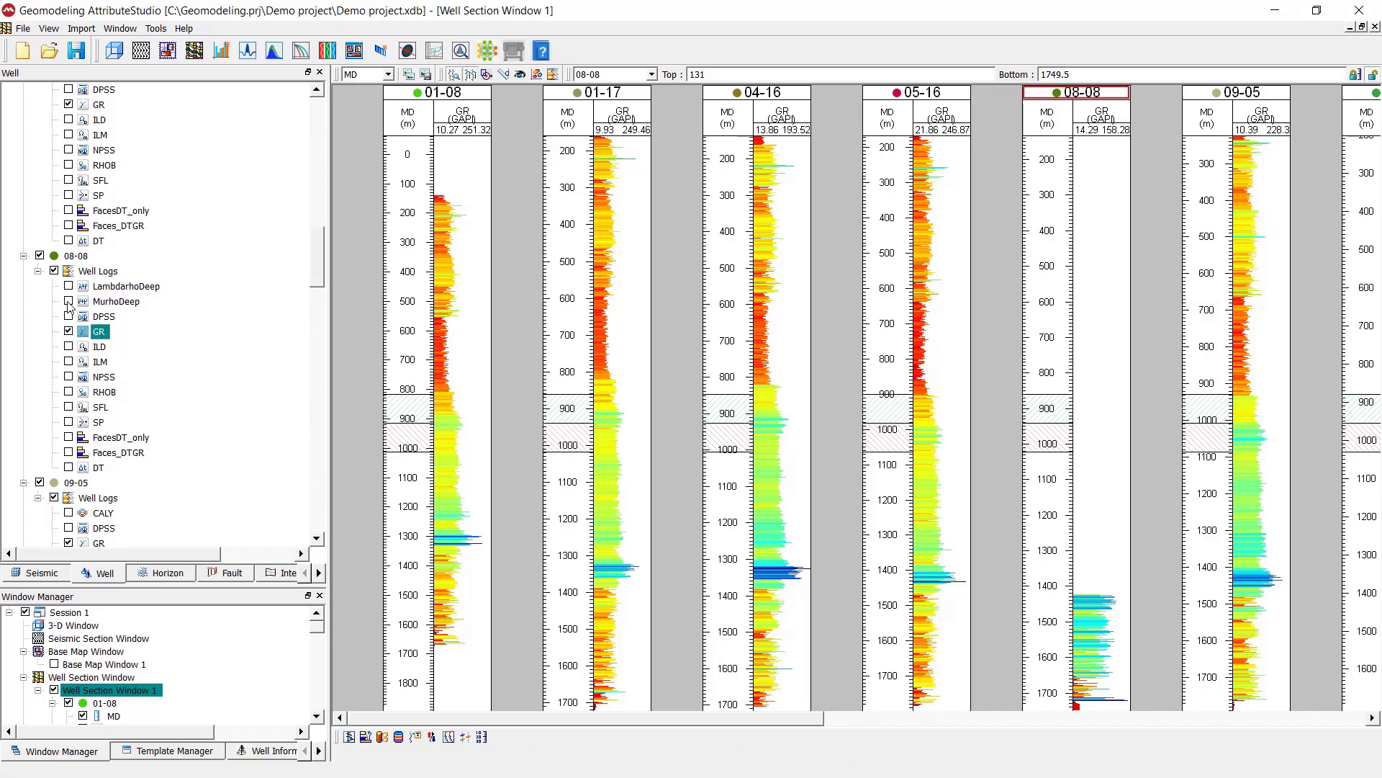
{"action": "left_click", "coordinate": [77, 256]}
{"action": "left_click", "coordinate": [93, 273]}
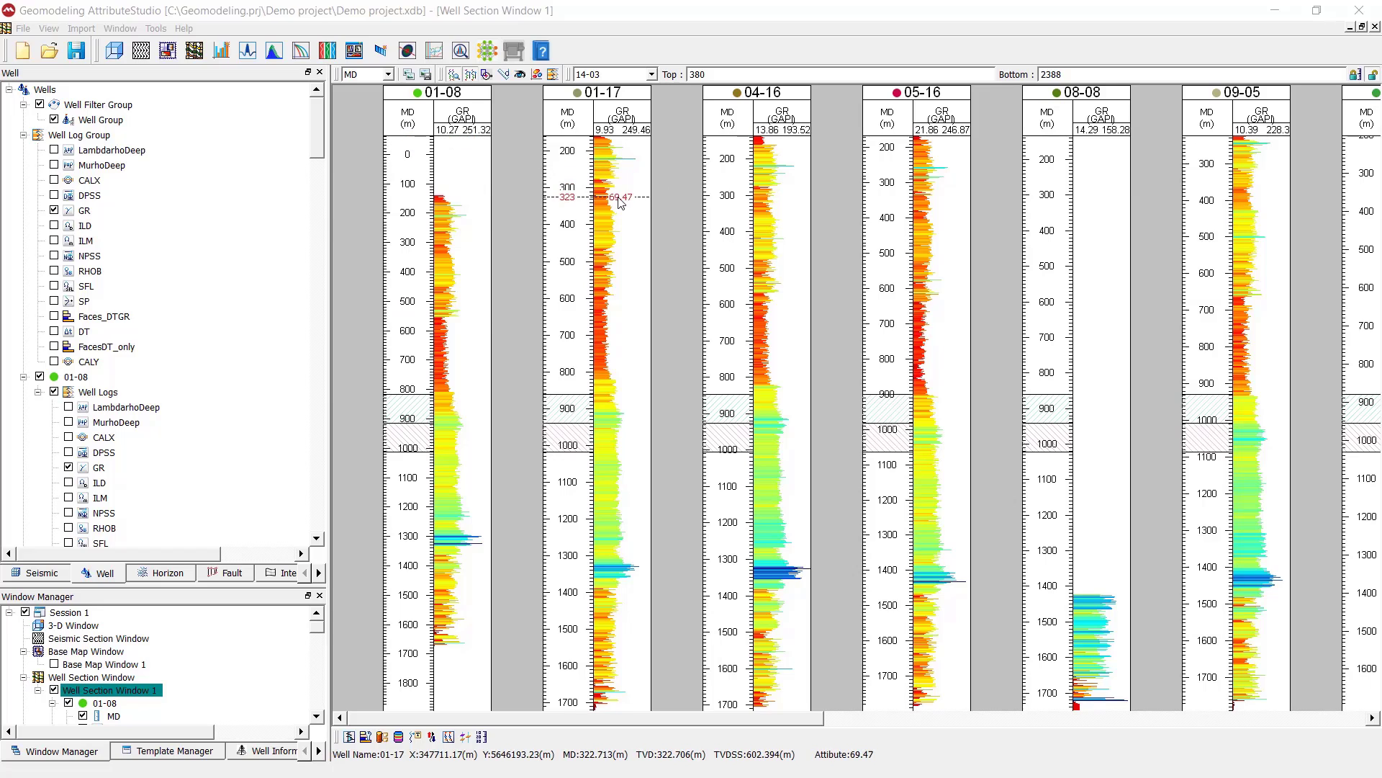
Apply the GR track settings of well 01-08 to all other wells in the current section window
{"action": "right_click", "coordinate": [463, 119]}
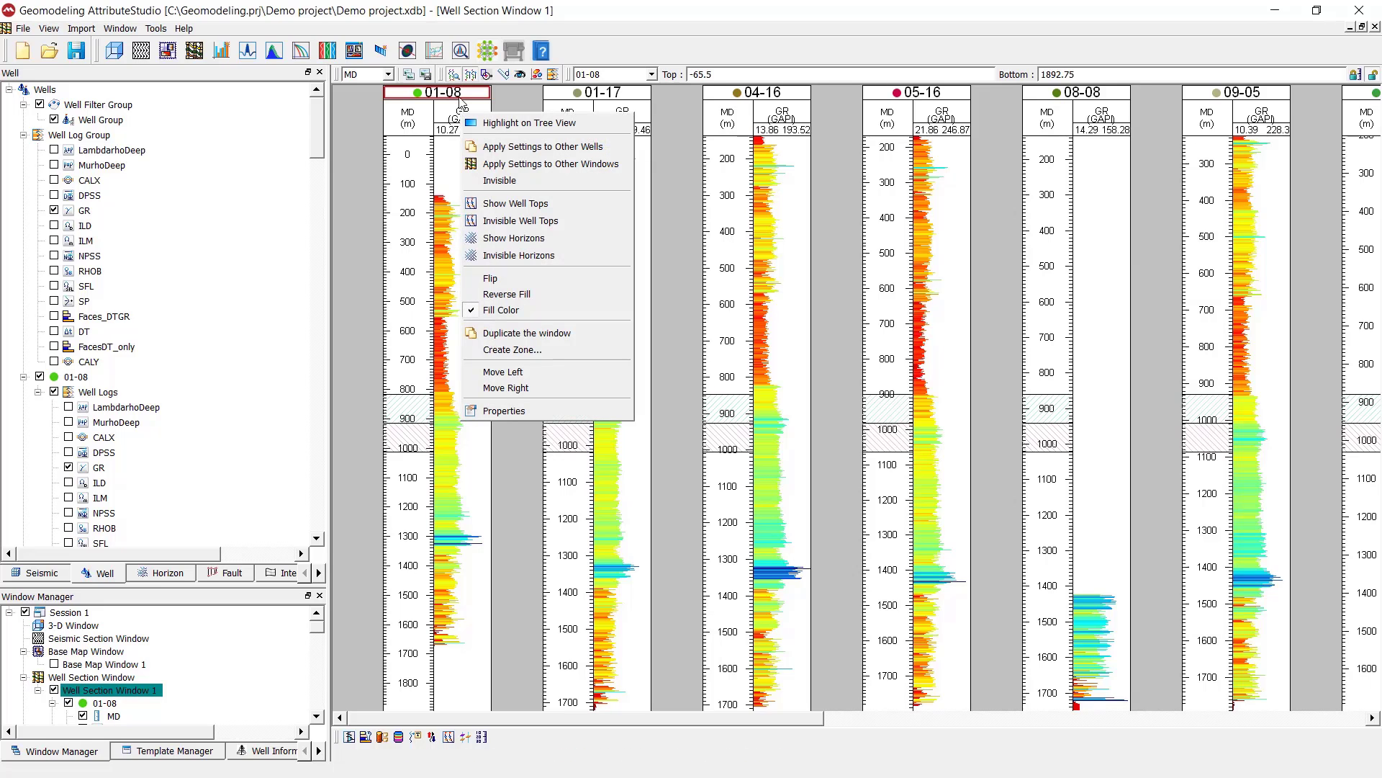
{"action": "left_click", "coordinate": [504, 147]}
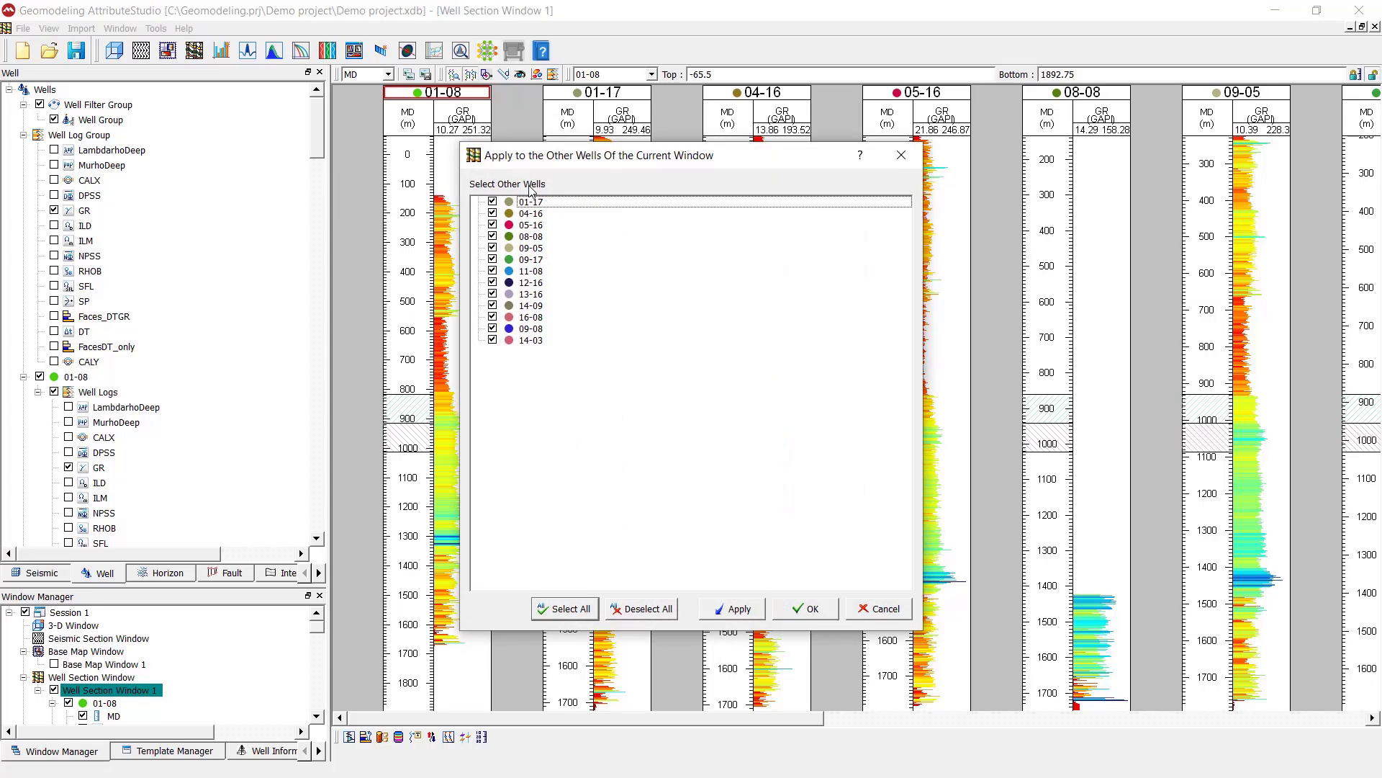
{"action": "left_click", "coordinate": [805, 608]}
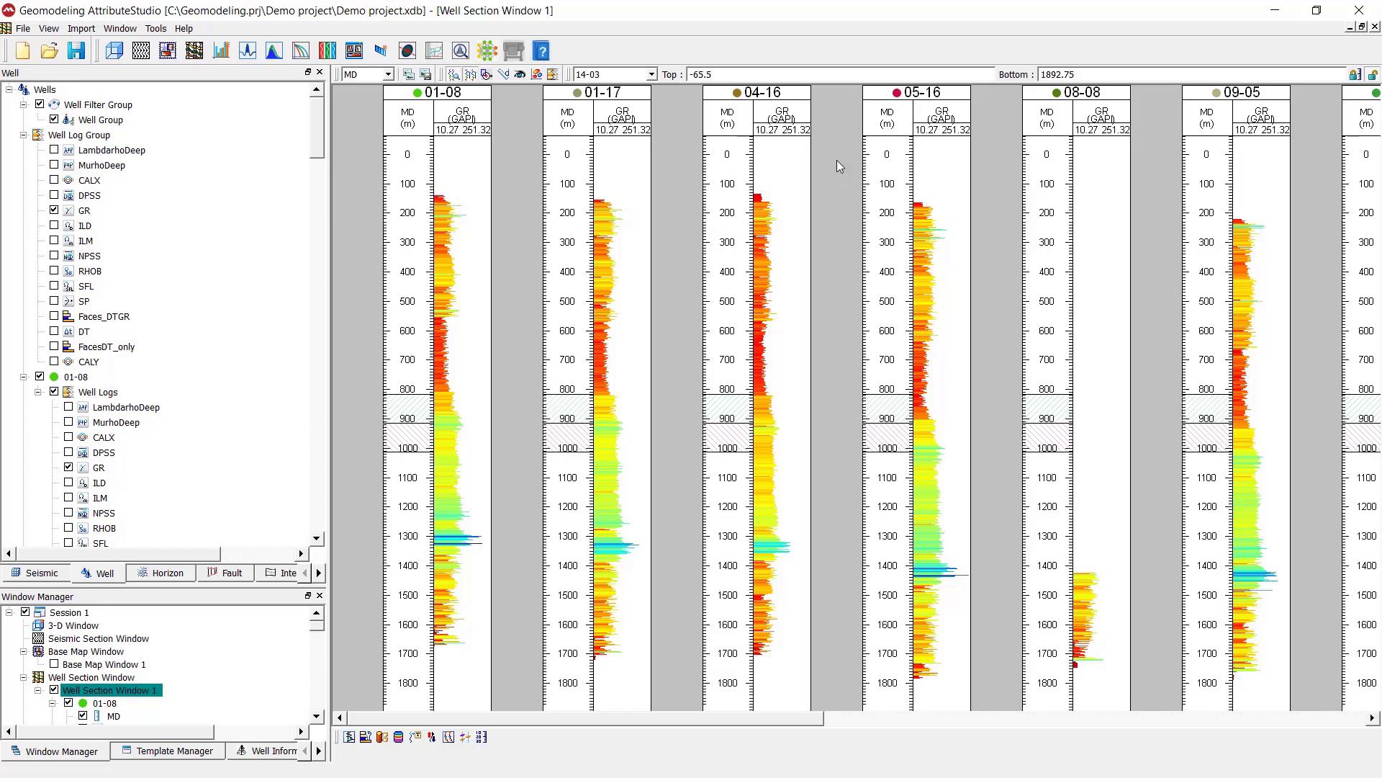
{"action": "right_click", "coordinate": [445, 307]}
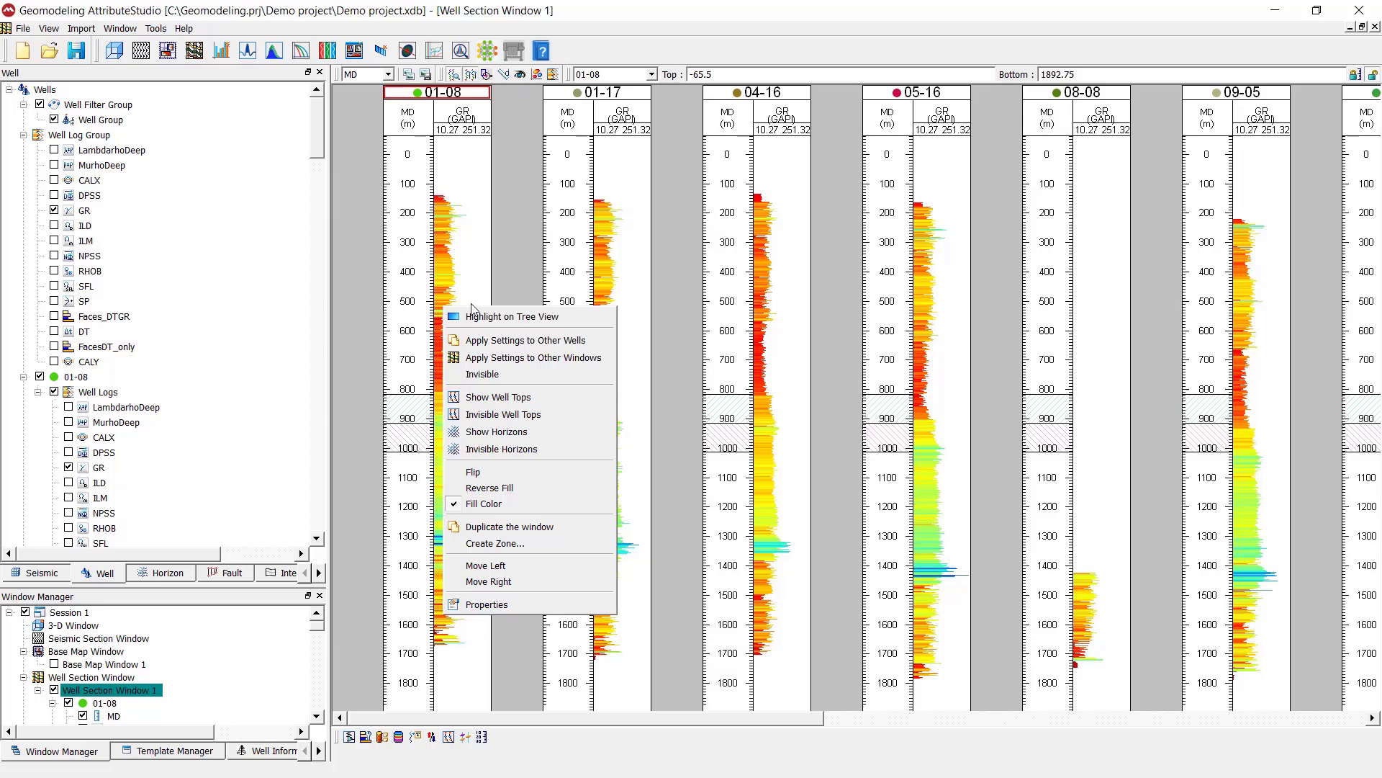
{"action": "left_click", "coordinate": [375, 322]}
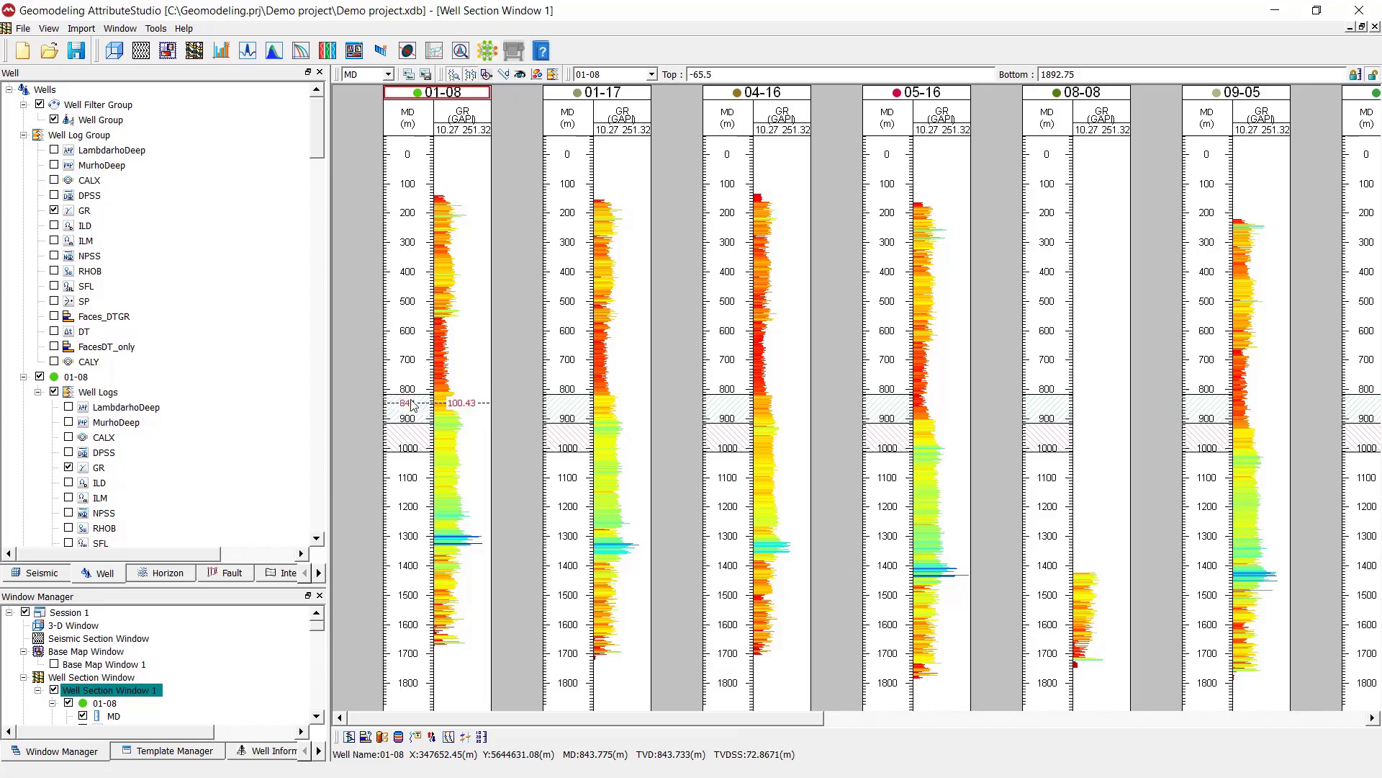
Shift the depth range shown in the well tracks and zoom vertically on the GR track of well 01-08
{"action": "mouse_move", "coordinate": [413, 404]}
{"action": "left_mouse_down"}
{"action": "mouse_move", "coordinate": [416, 248]}
{"action": "mouse_move", "coordinate": [420, 515]}
{"action": "mouse_move", "coordinate": [416, 378]}
{"action": "left_mouse_up"}
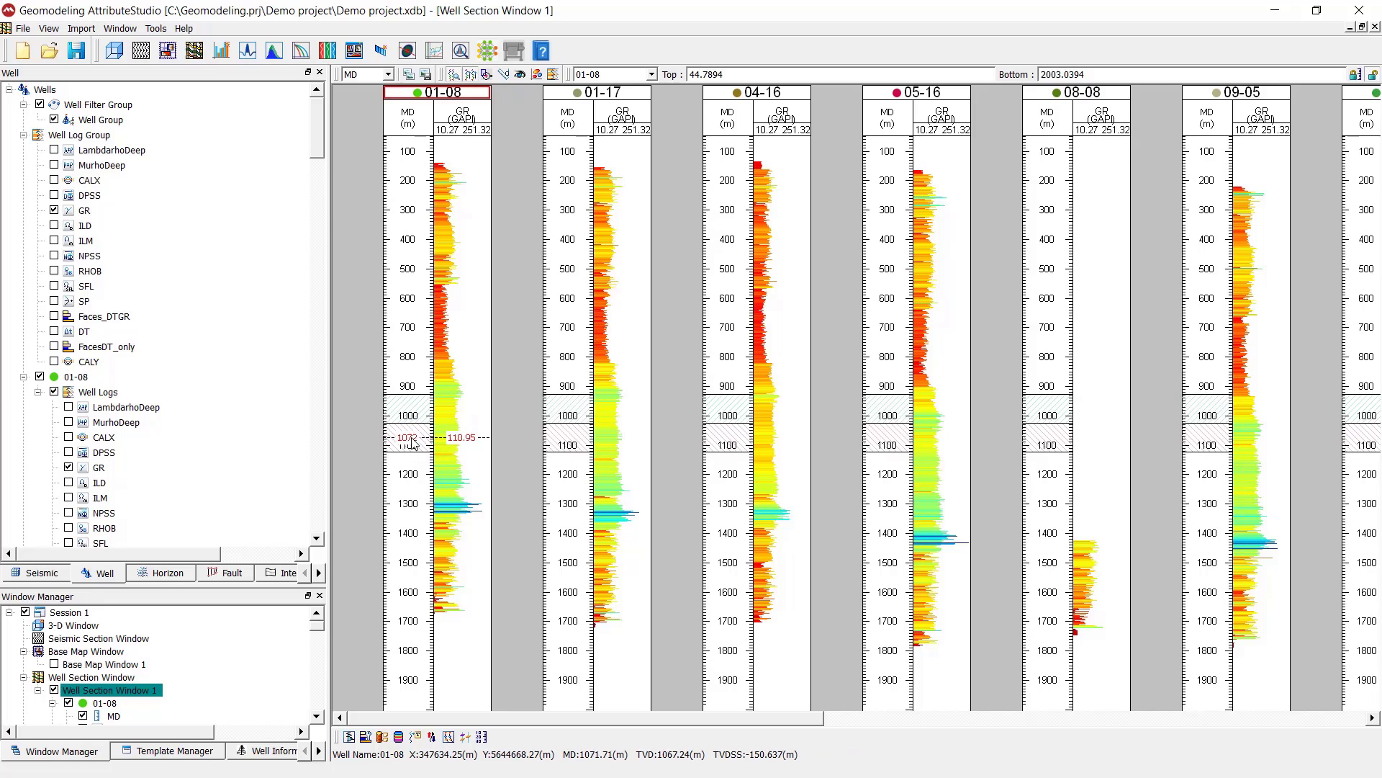
{"action": "mouse_move", "coordinate": [412, 437]}
{"action": "left_mouse_down"}
{"action": "mouse_move", "coordinate": [409, 334]}
{"action": "mouse_move", "coordinate": [417, 463]}
{"action": "left_mouse_up"}
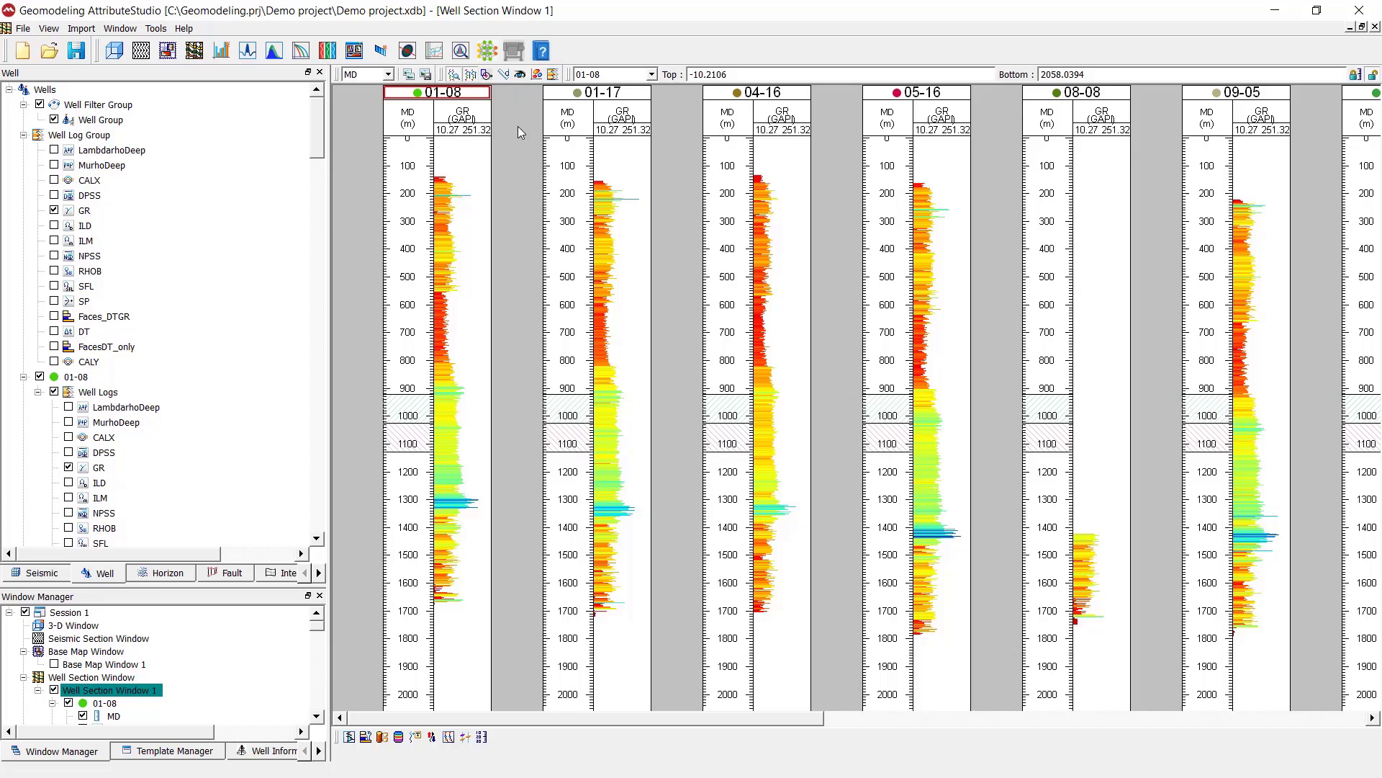
{"action": "left_click", "coordinate": [487, 75]}
{"action": "left_click_drag", "start_coordinate": [458, 394], "coordinate": [464, 515]}
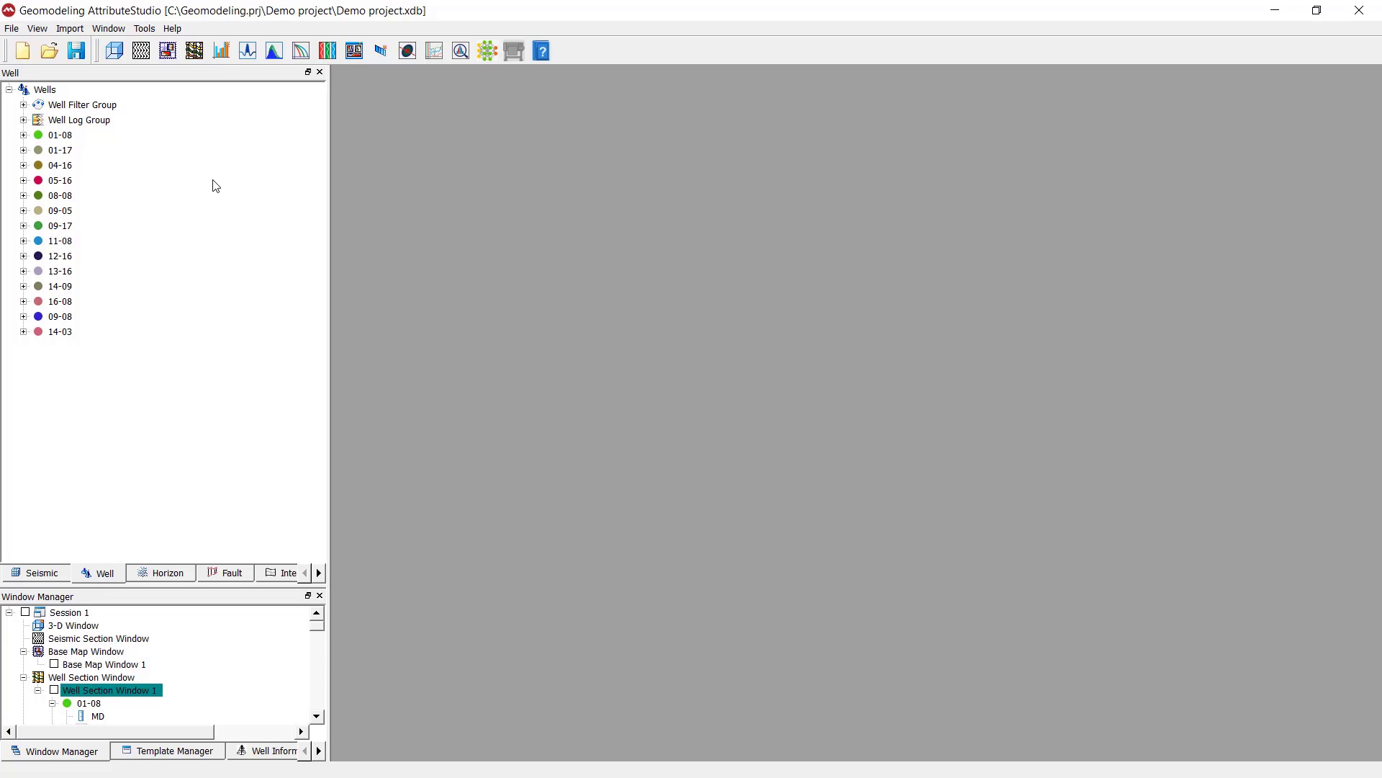
Start a well log import of the 01-08 CSV file from the WellLog folder in Common ASCII Format
{"action": "left_click", "coordinate": [77, 30]}
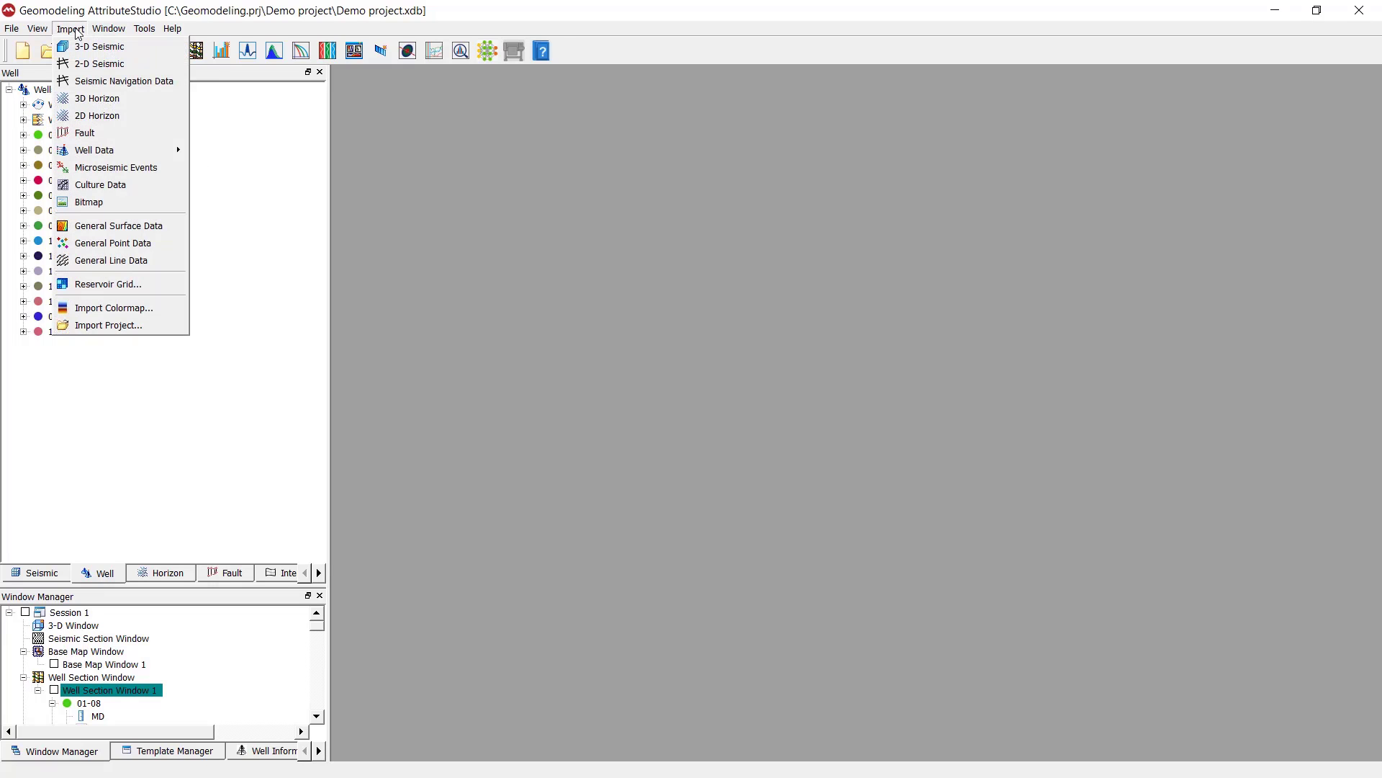
{"action": "mouse_move", "coordinate": [173, 150]}
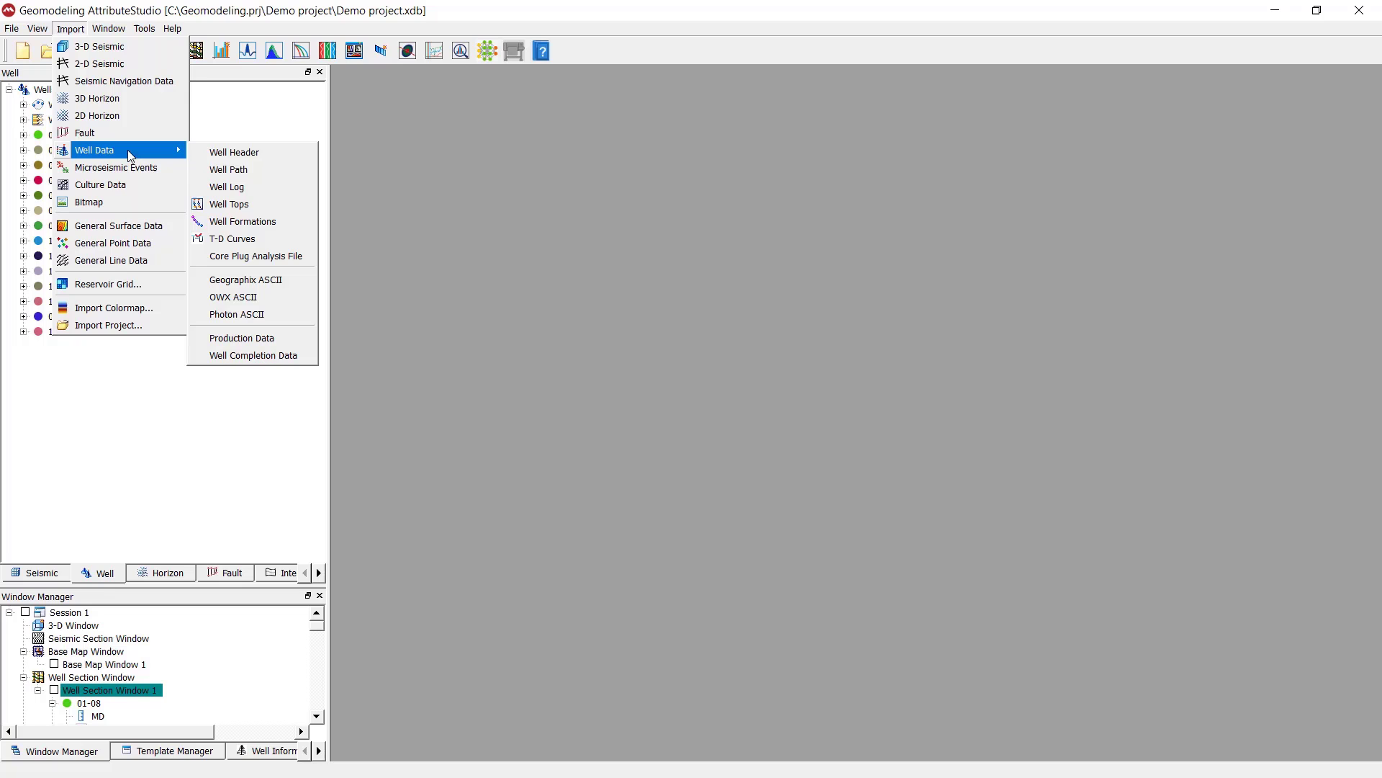
{"action": "left_click", "coordinate": [229, 186]}
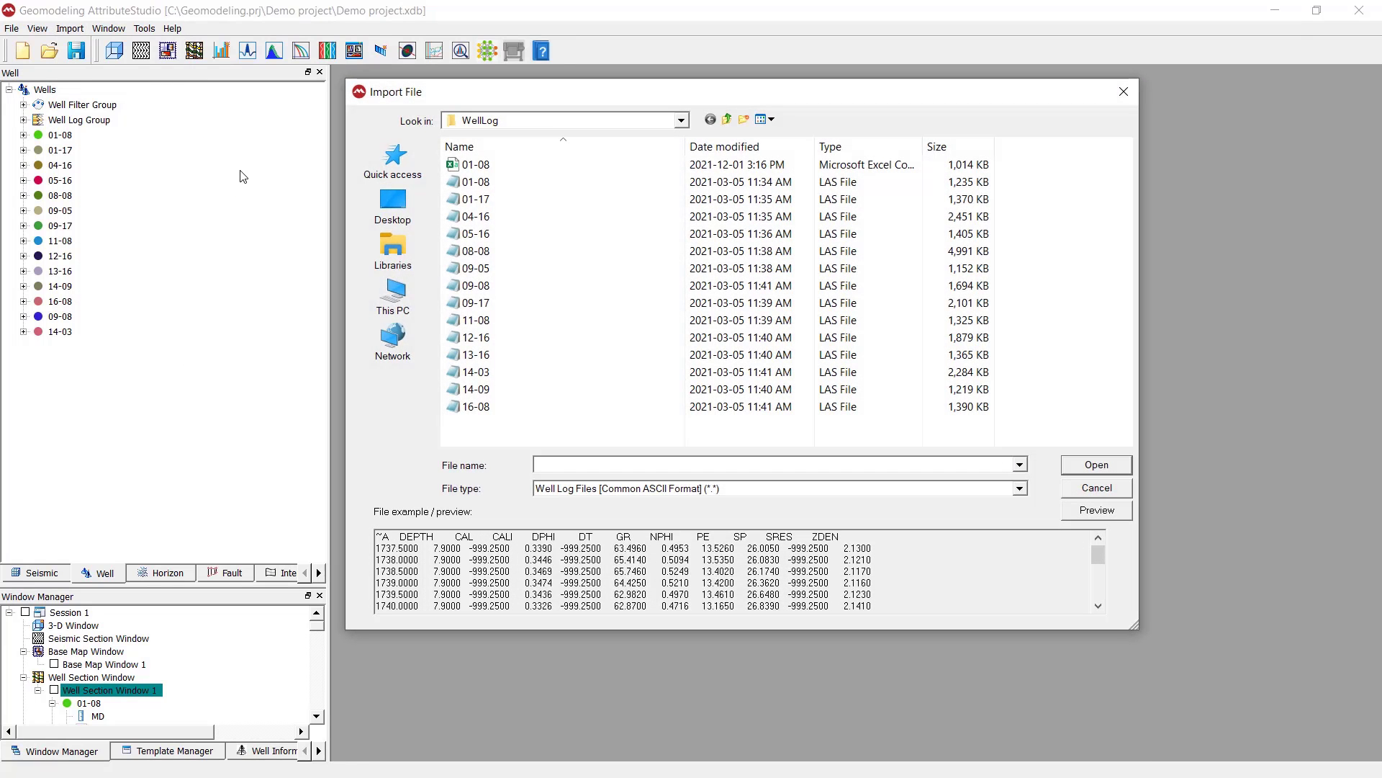
{"action": "left_click", "coordinate": [540, 173]}
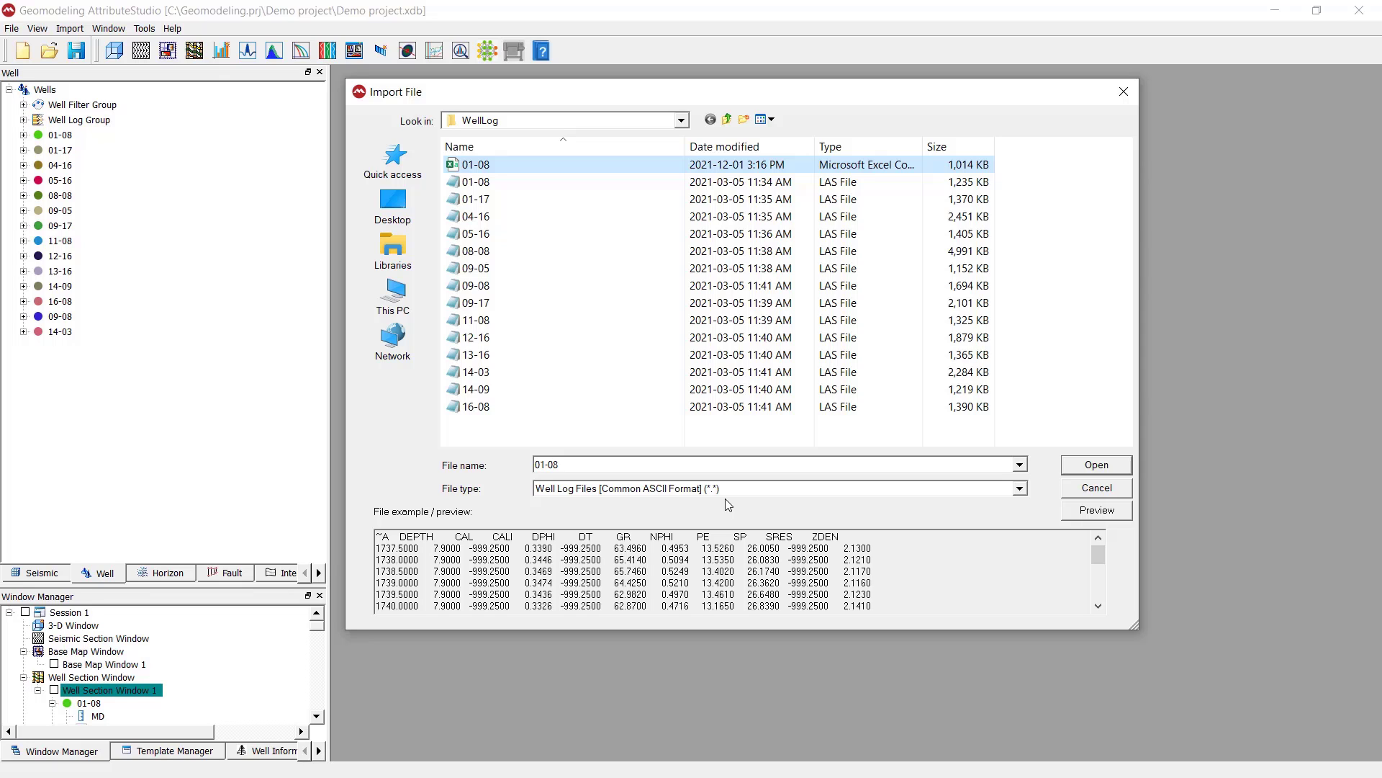
{"action": "left_click", "coordinate": [1120, 464]}
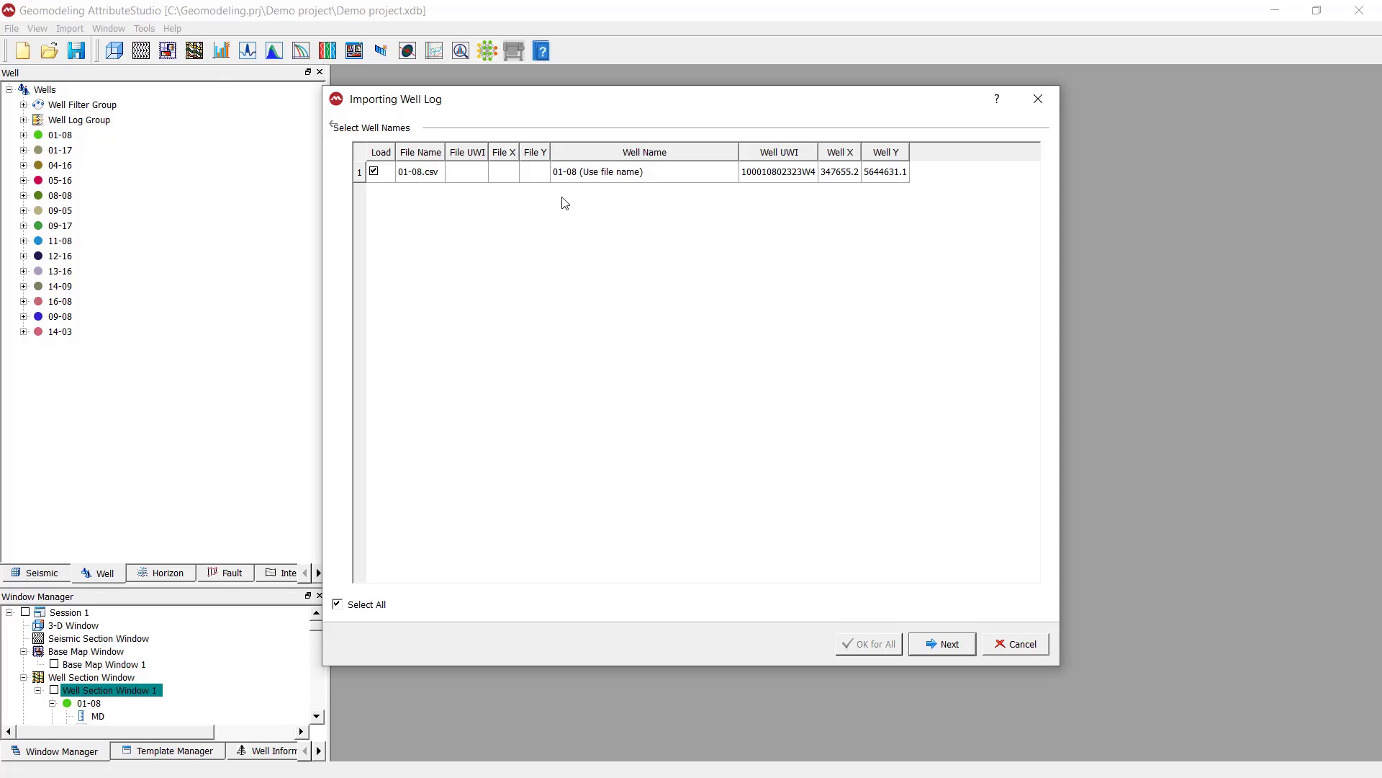
Check the UWI and coordinates matched to 01-08.csv, keep 01-08 (Use file name) as the well name, and continue to the file format settings
{"action": "mouse_move", "coordinate": [571, 180]}
{"action": "left_click", "coordinate": [789, 179]}
{"action": "left_click", "coordinate": [846, 178]}
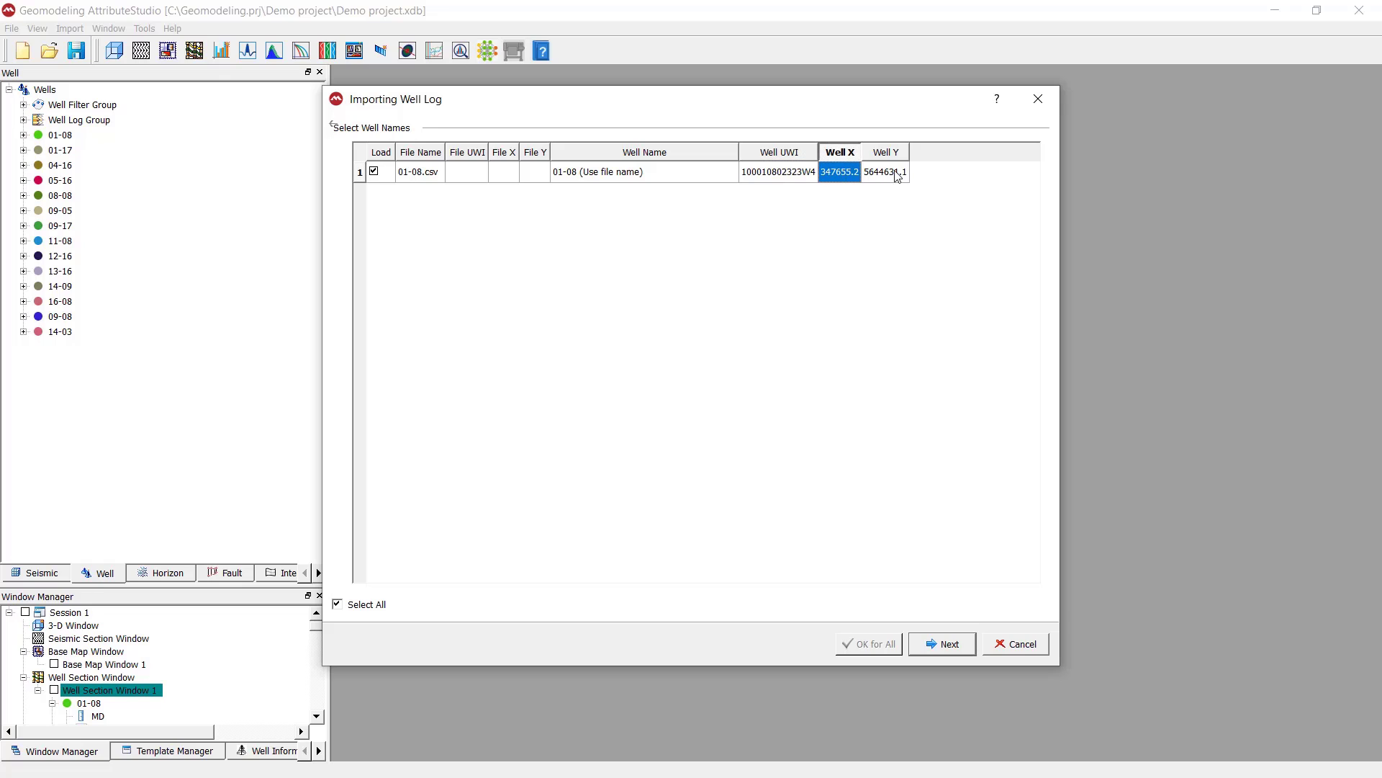
{"action": "left_click", "coordinate": [898, 177]}
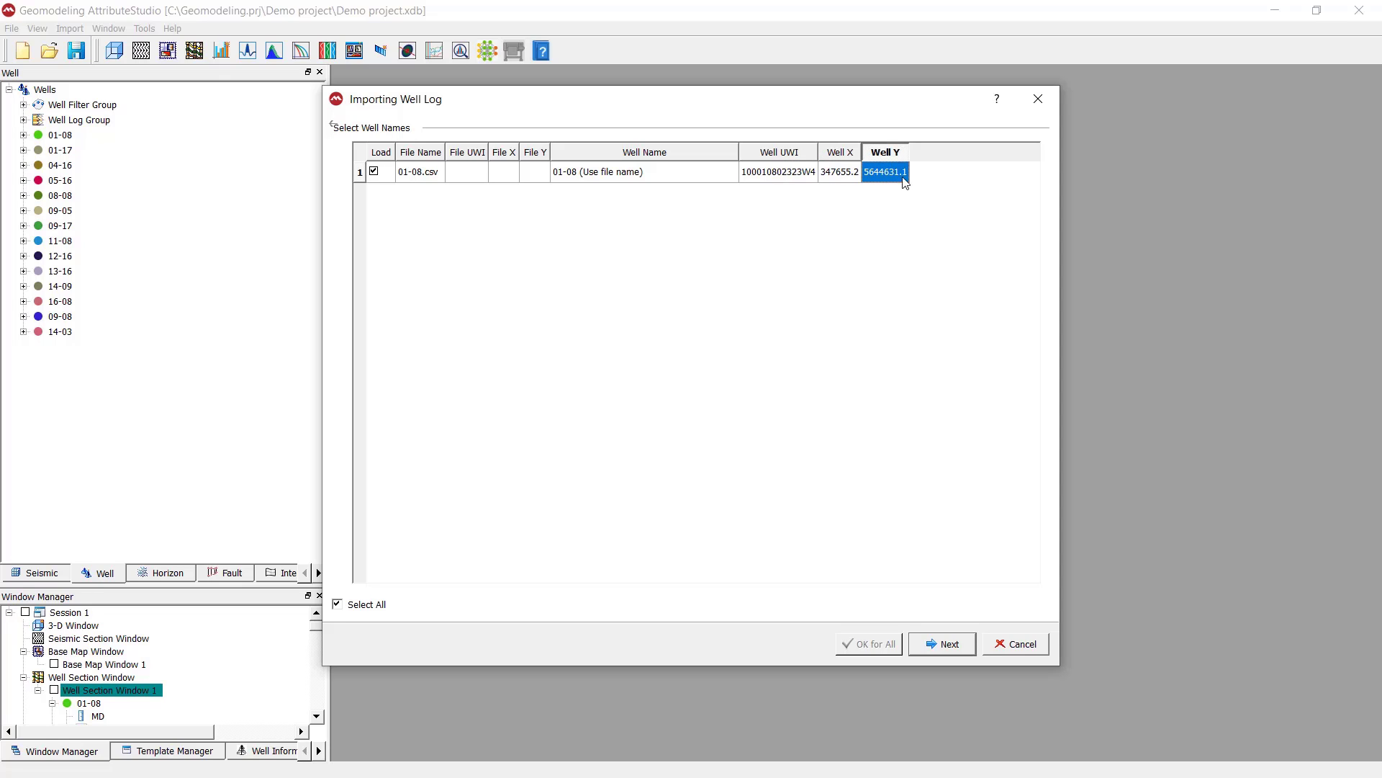
{"action": "left_click", "coordinate": [660, 173]}
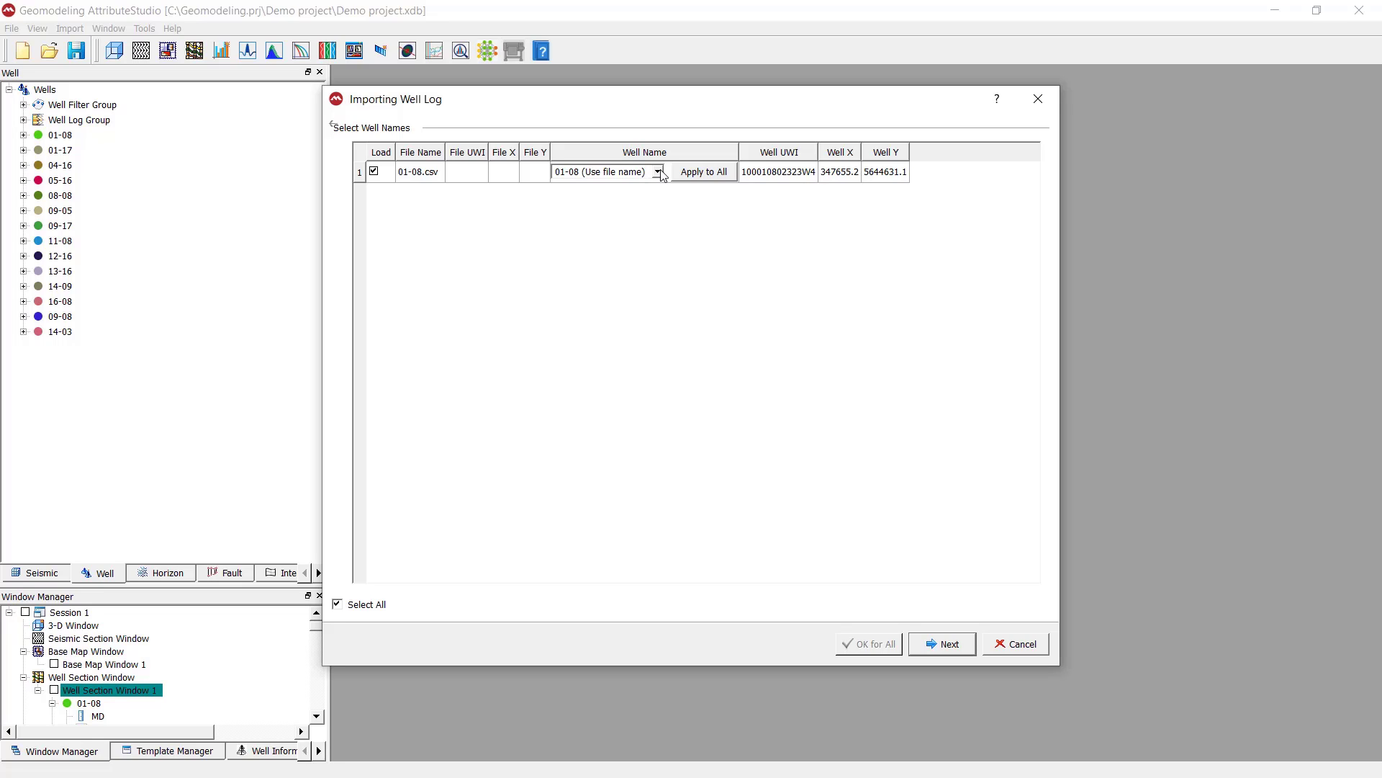
{"action": "left_click", "coordinate": [658, 173]}
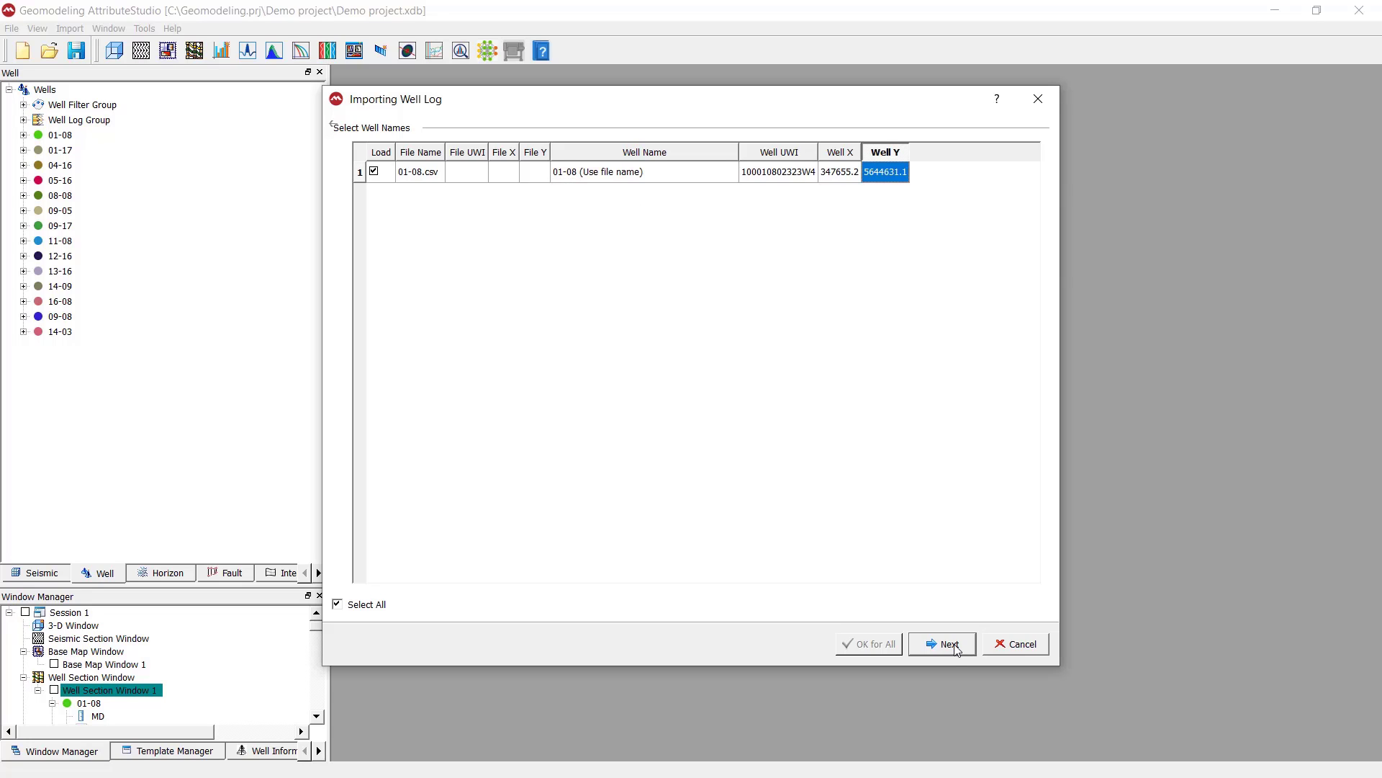
{"action": "left_click", "coordinate": [957, 650]}
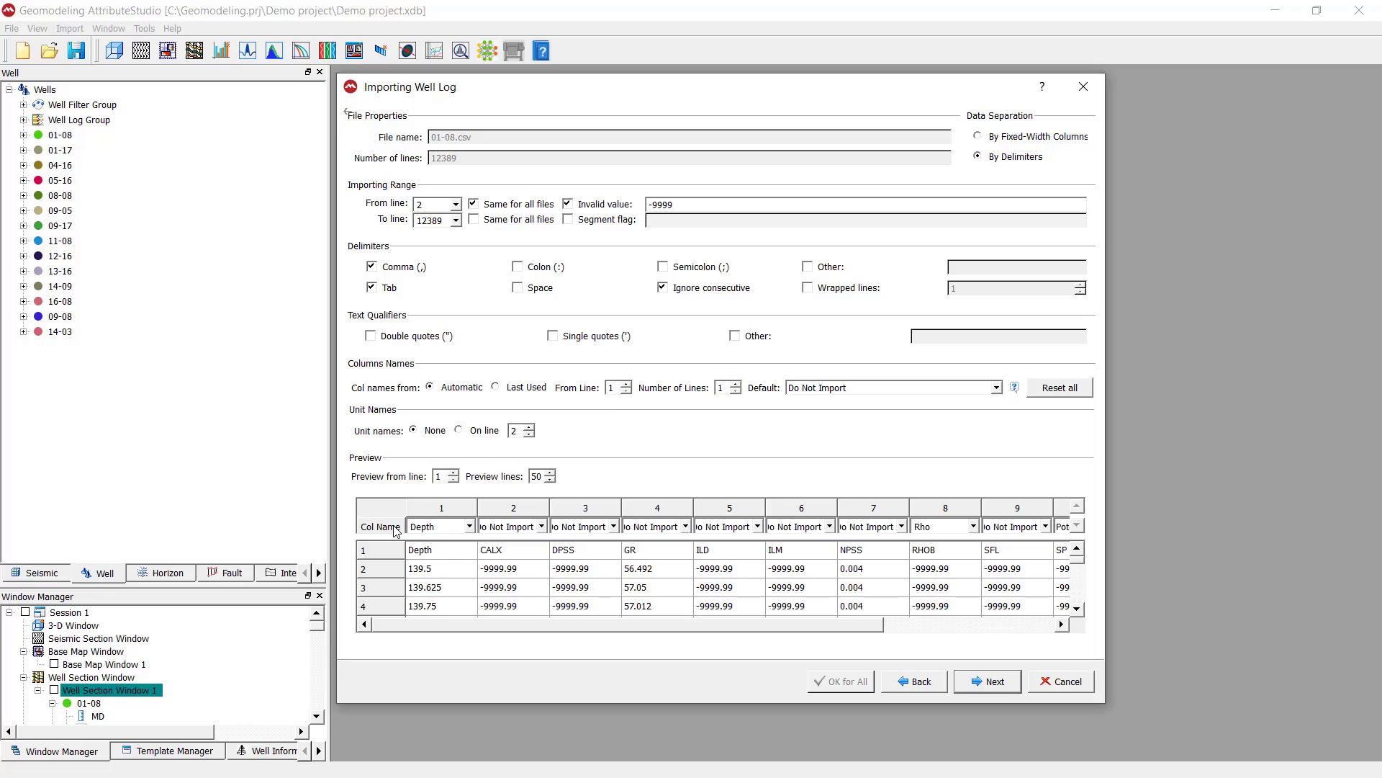
Set the invalid value for the import to -9999.99, matching the null entries in the data preview
{"action": "left_click", "coordinate": [386, 574]}
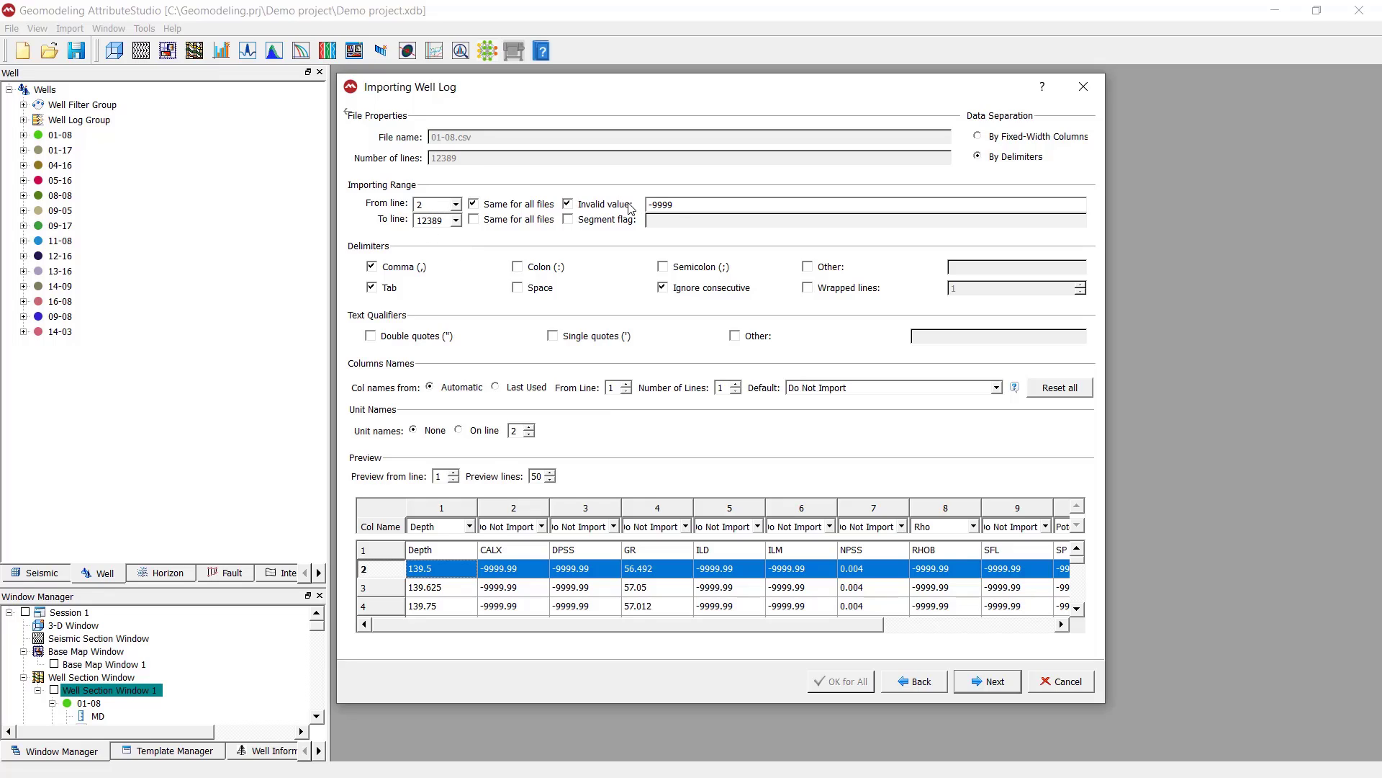
{"action": "double_click", "coordinate": [685, 202]}
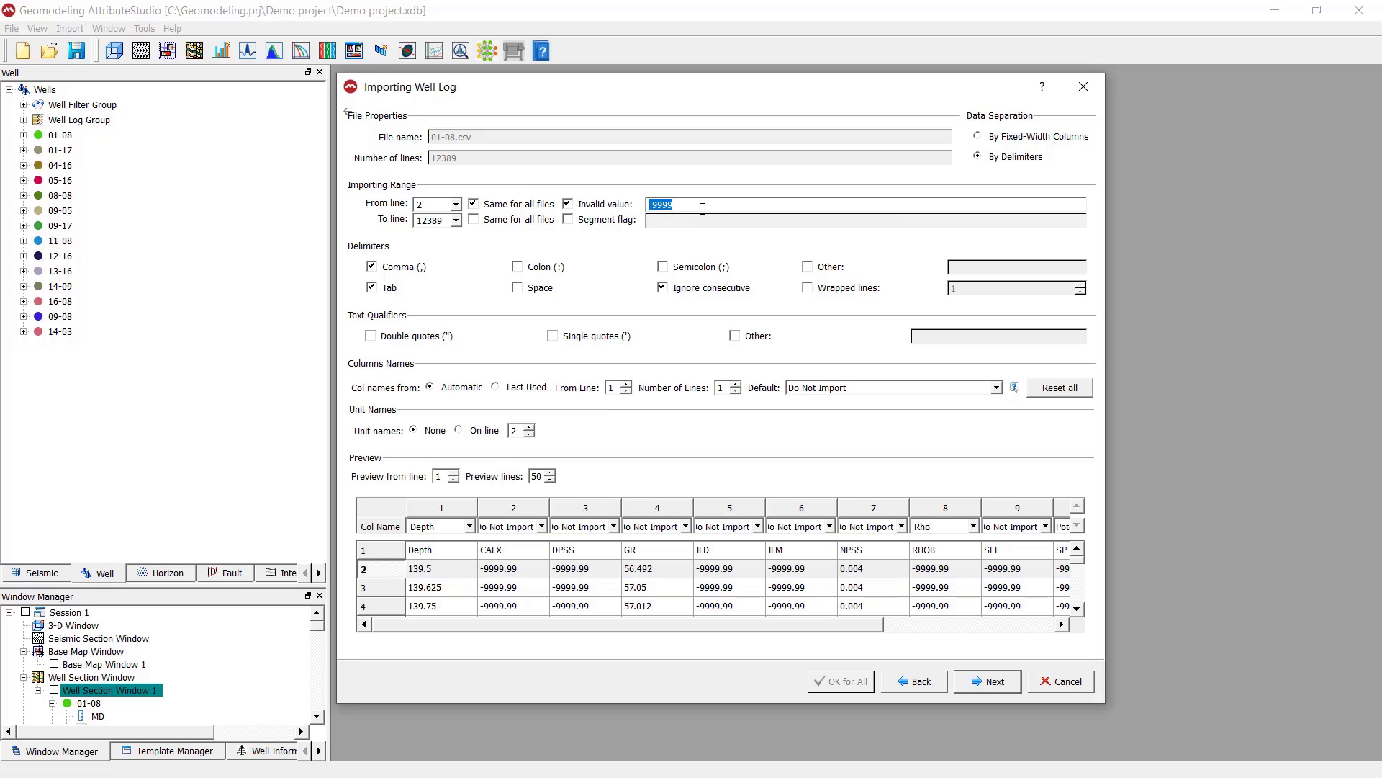
{"action": "left_click", "coordinate": [944, 574]}
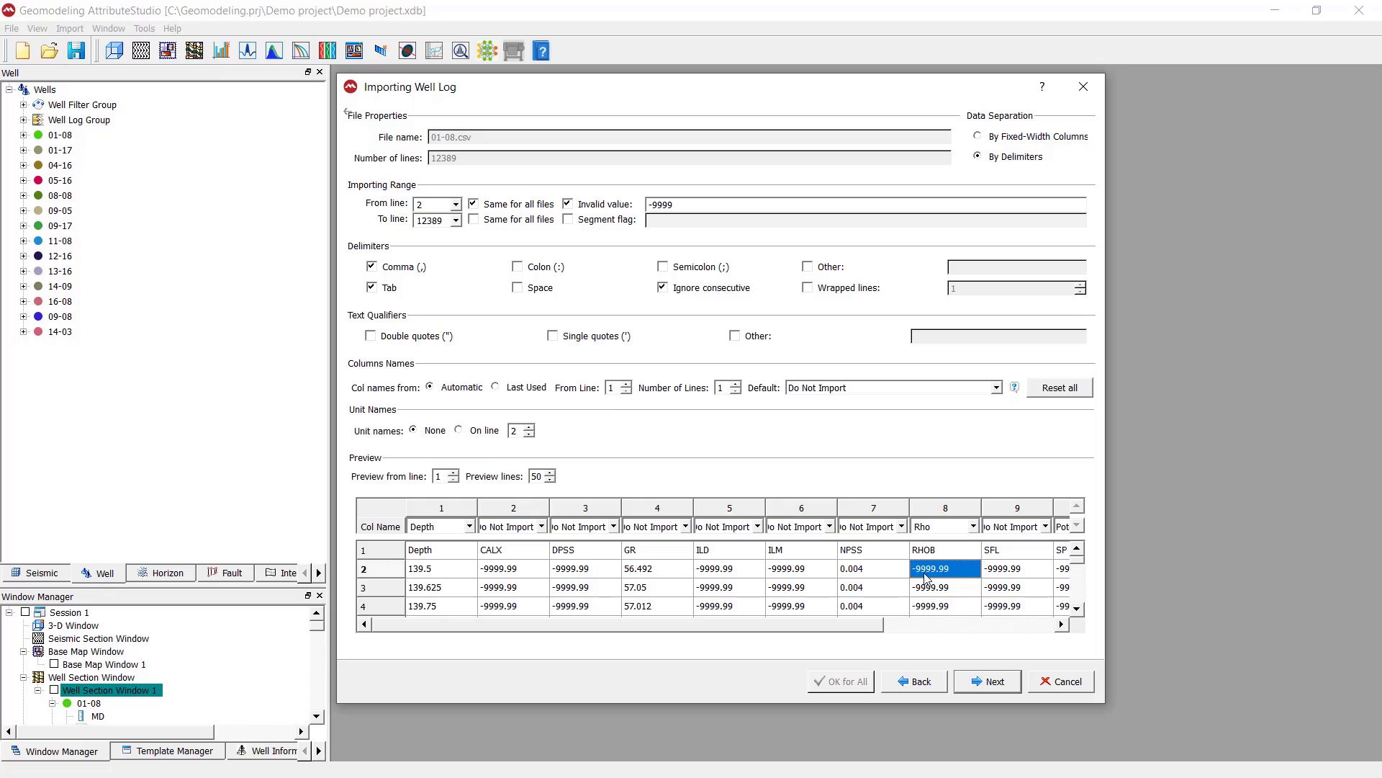
{"action": "left_click", "coordinate": [680, 206]}
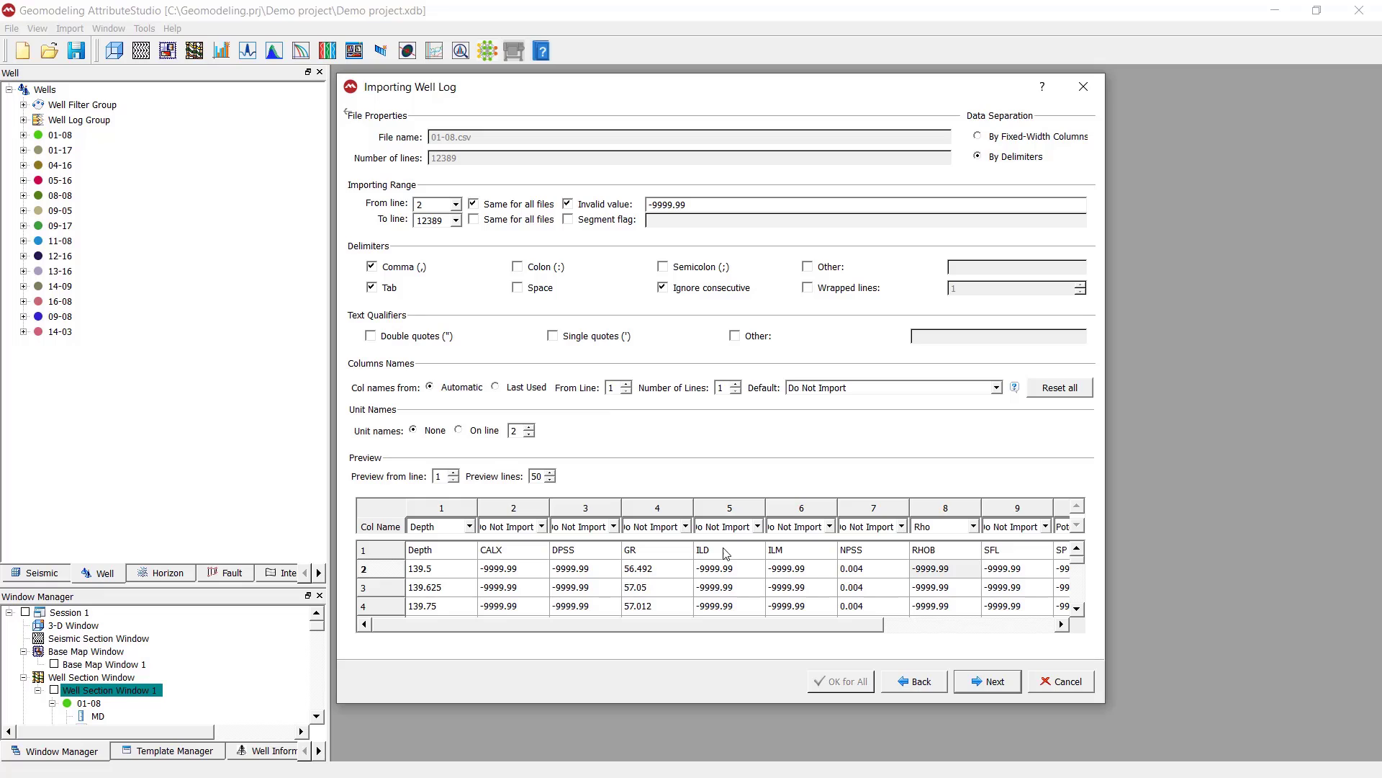
Review all log columns in the data preview and assign the first column as Depth
{"action": "left_click_drag", "start_coordinate": [865, 632], "coordinate": [1030, 645]}
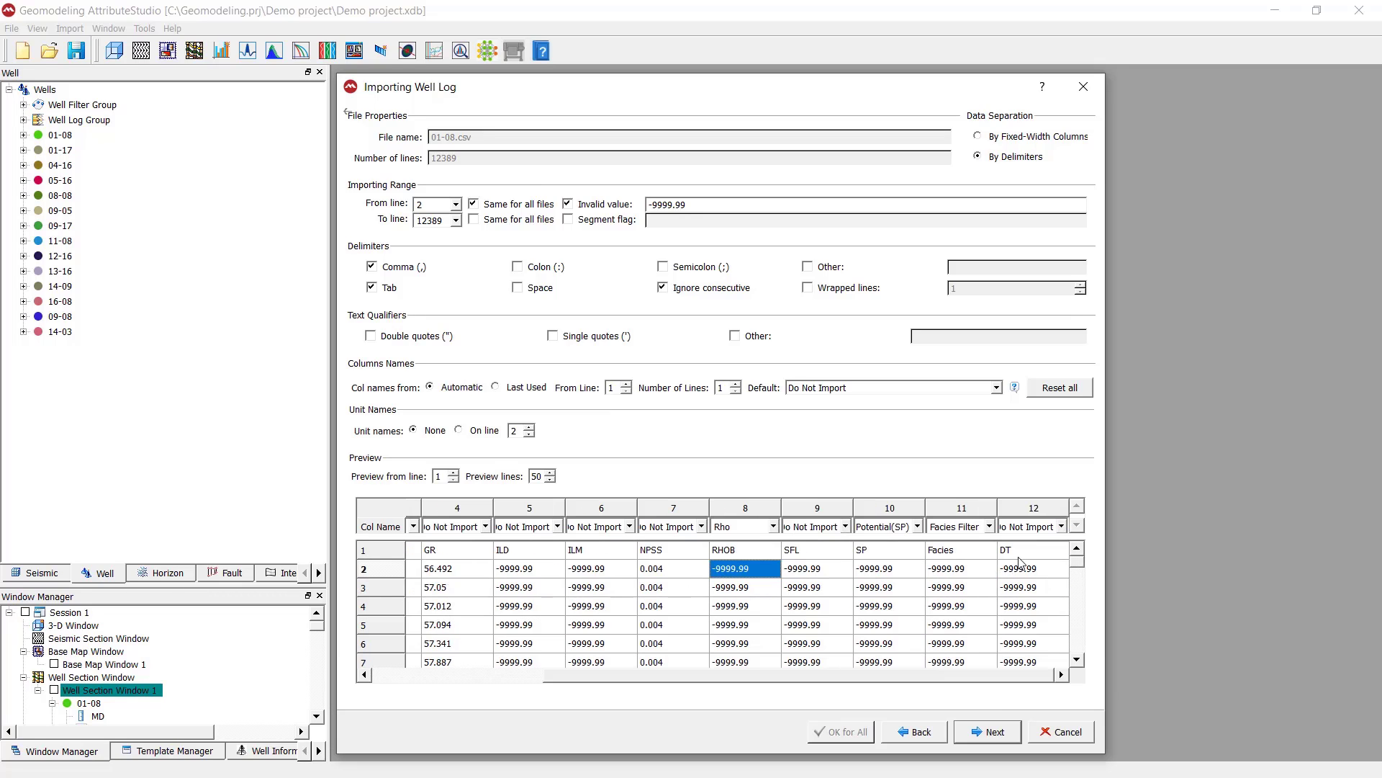
{"action": "left_click", "coordinate": [605, 290]}
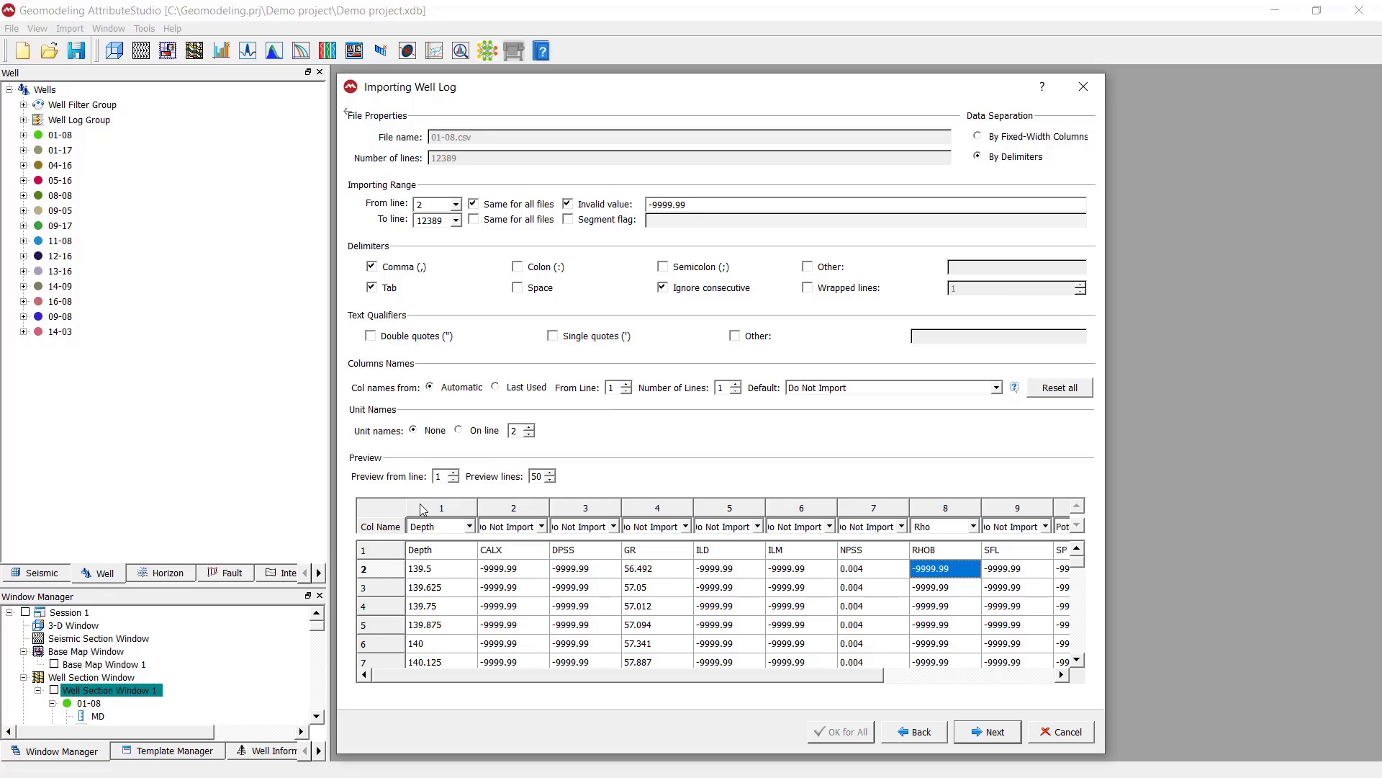
{"action": "left_click", "coordinate": [453, 509]}
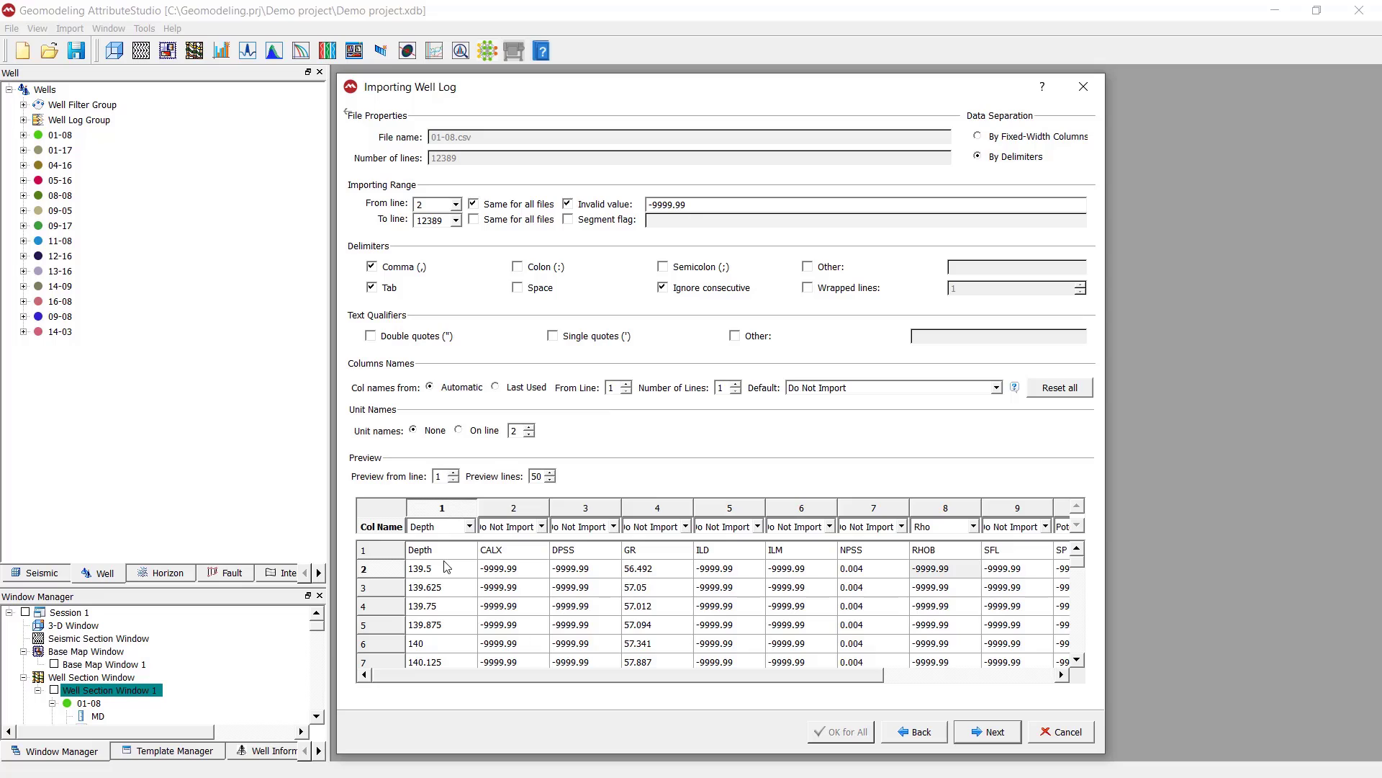
{"action": "left_click", "coordinate": [469, 526]}
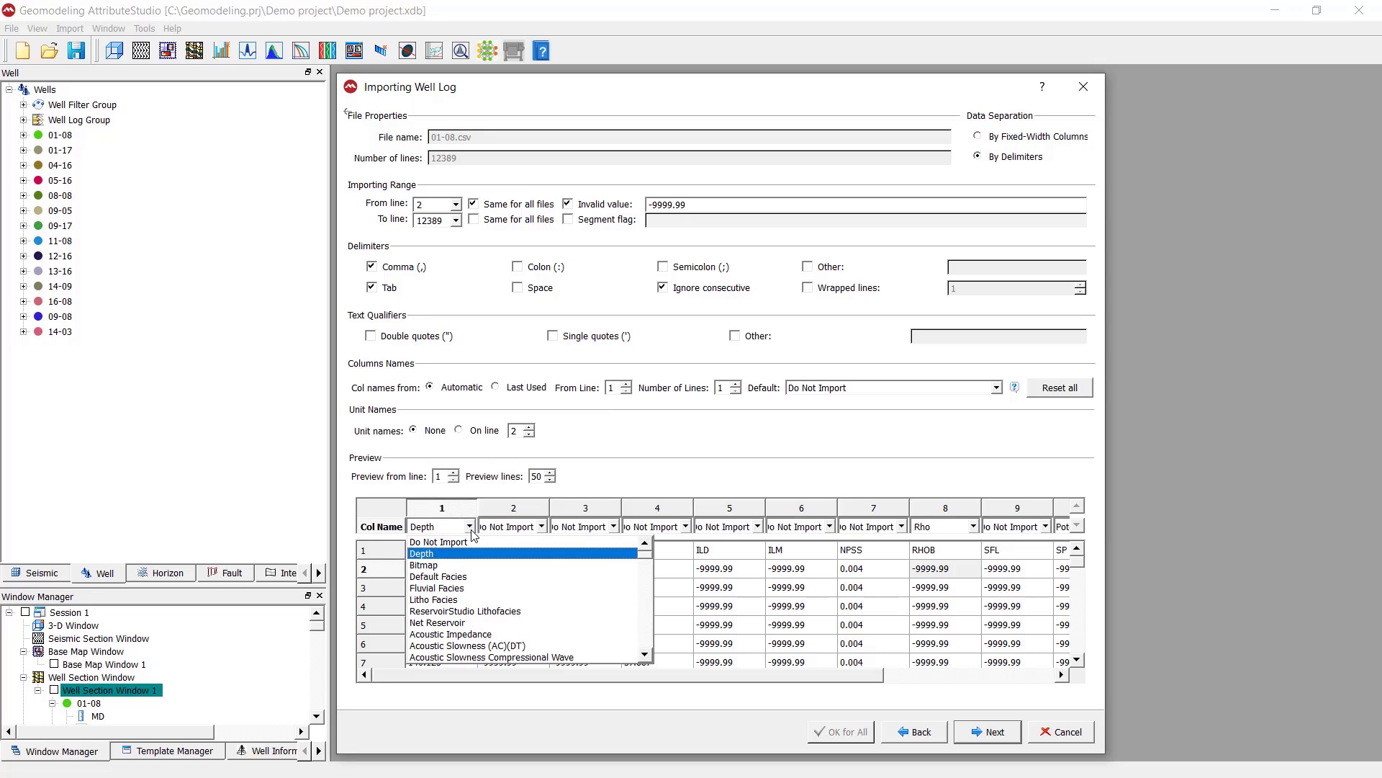
{"action": "left_click", "coordinate": [439, 553]}
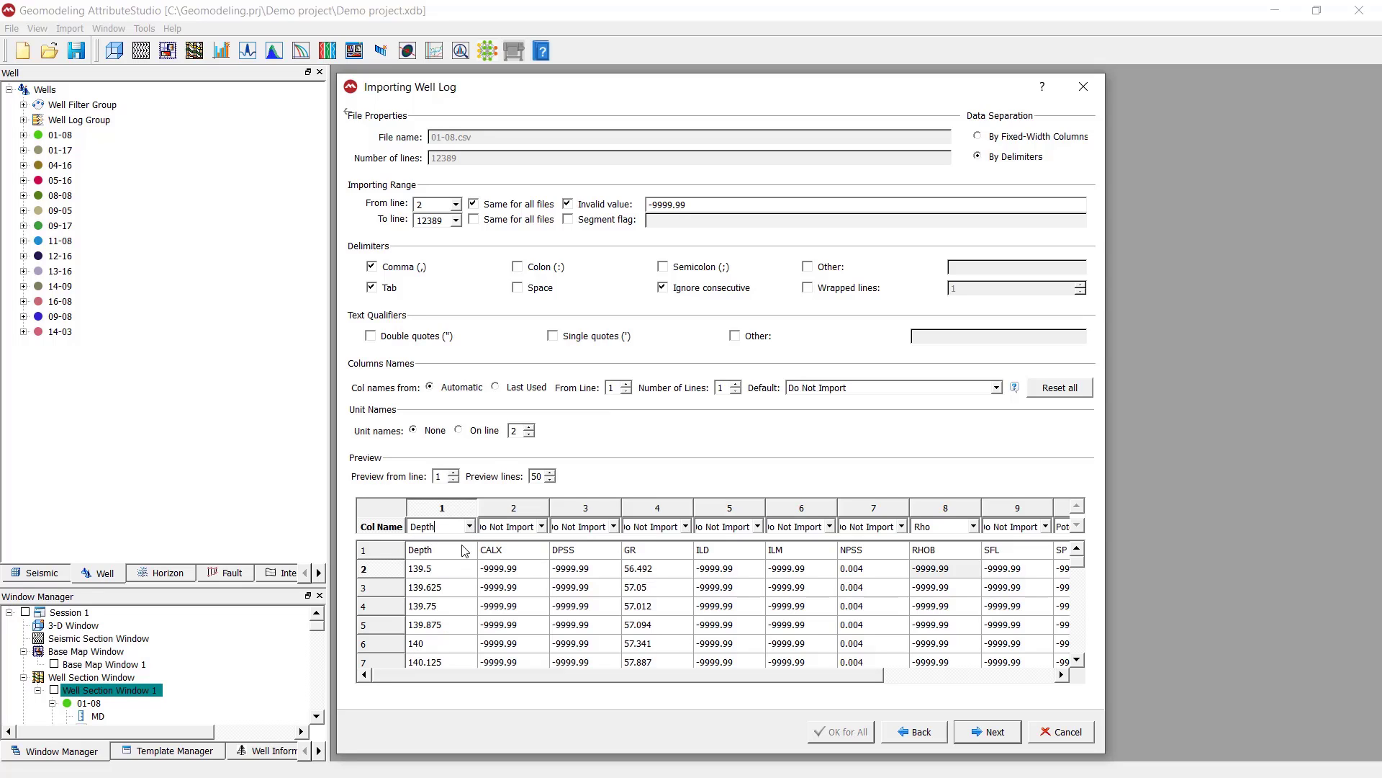
Assign the CALX column to the Caliper (CAL) log type
{"action": "left_click", "coordinate": [530, 510]}
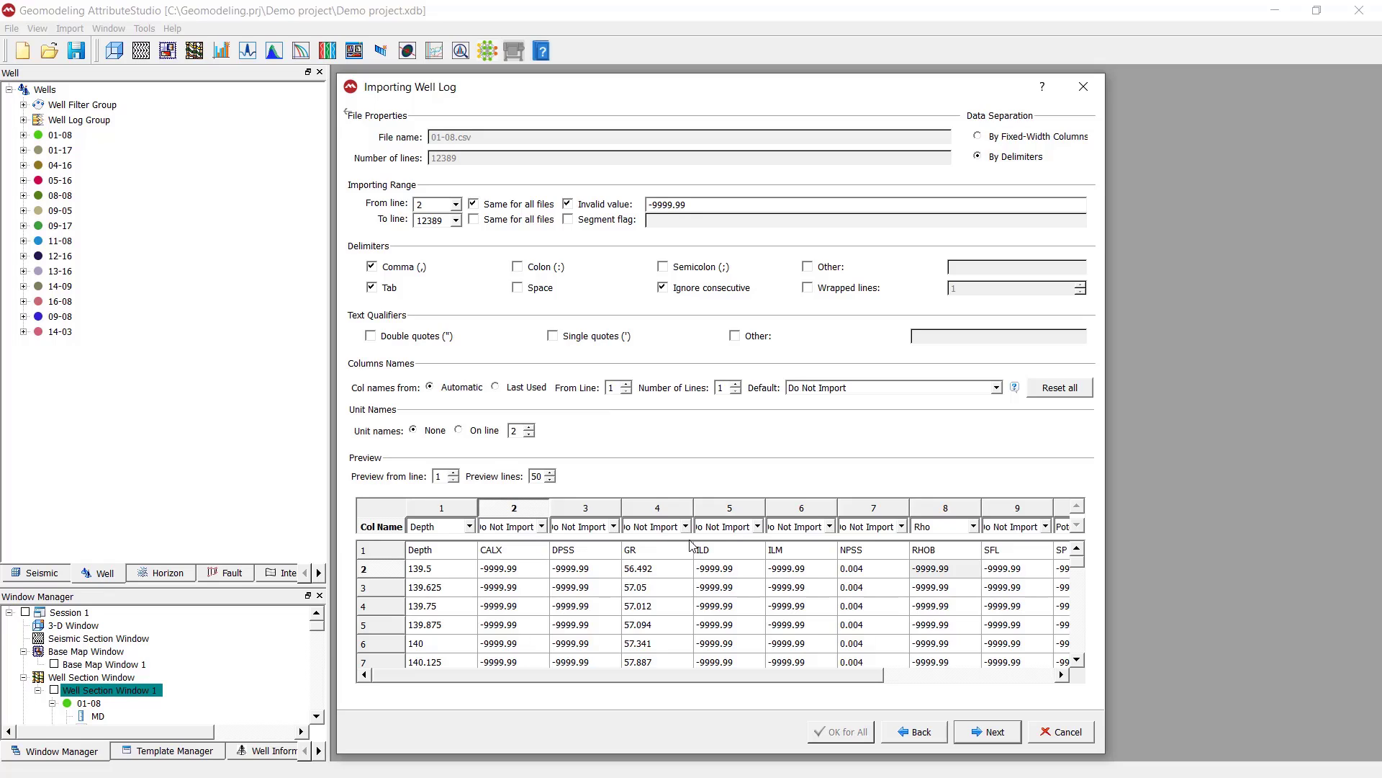
{"action": "left_click", "coordinate": [542, 527]}
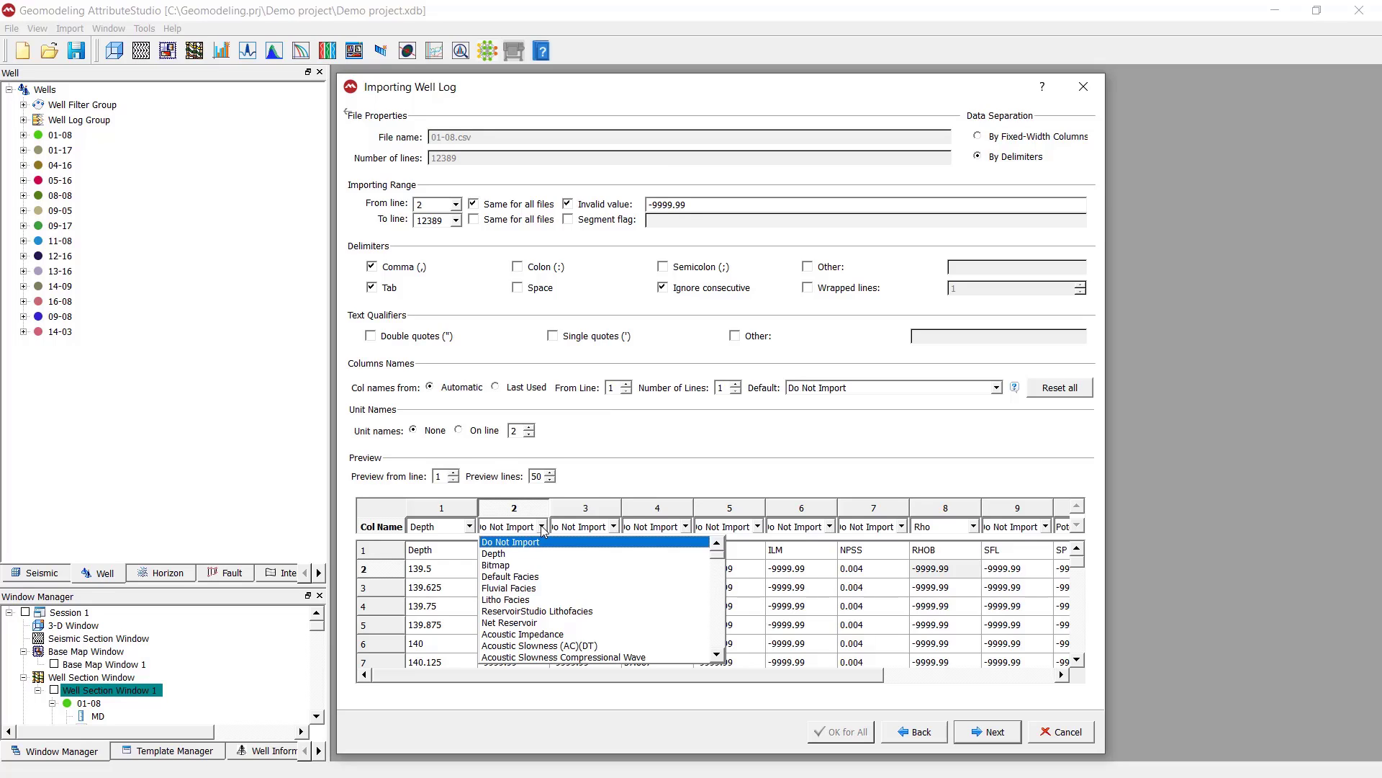
{"action": "left_click", "coordinate": [549, 541]}
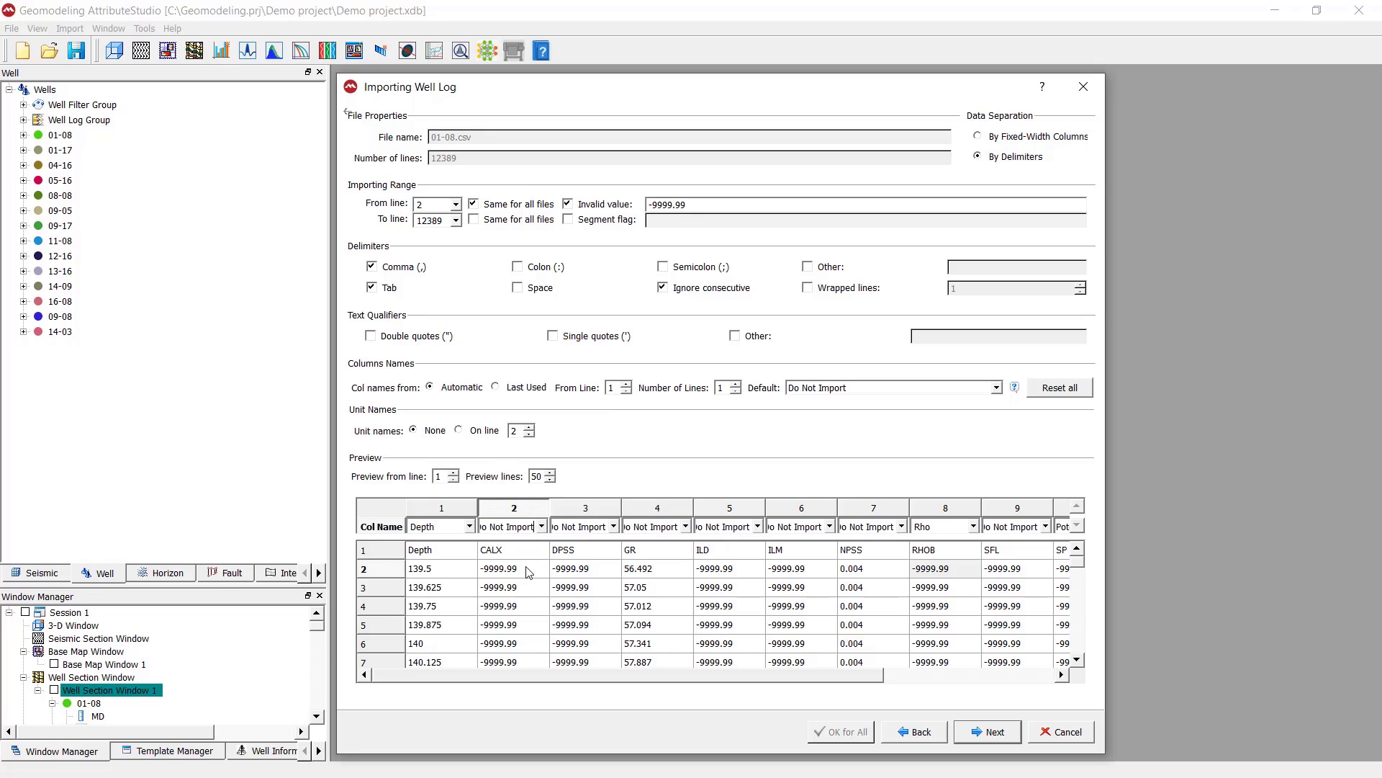
{"action": "left_click", "coordinate": [547, 532]}
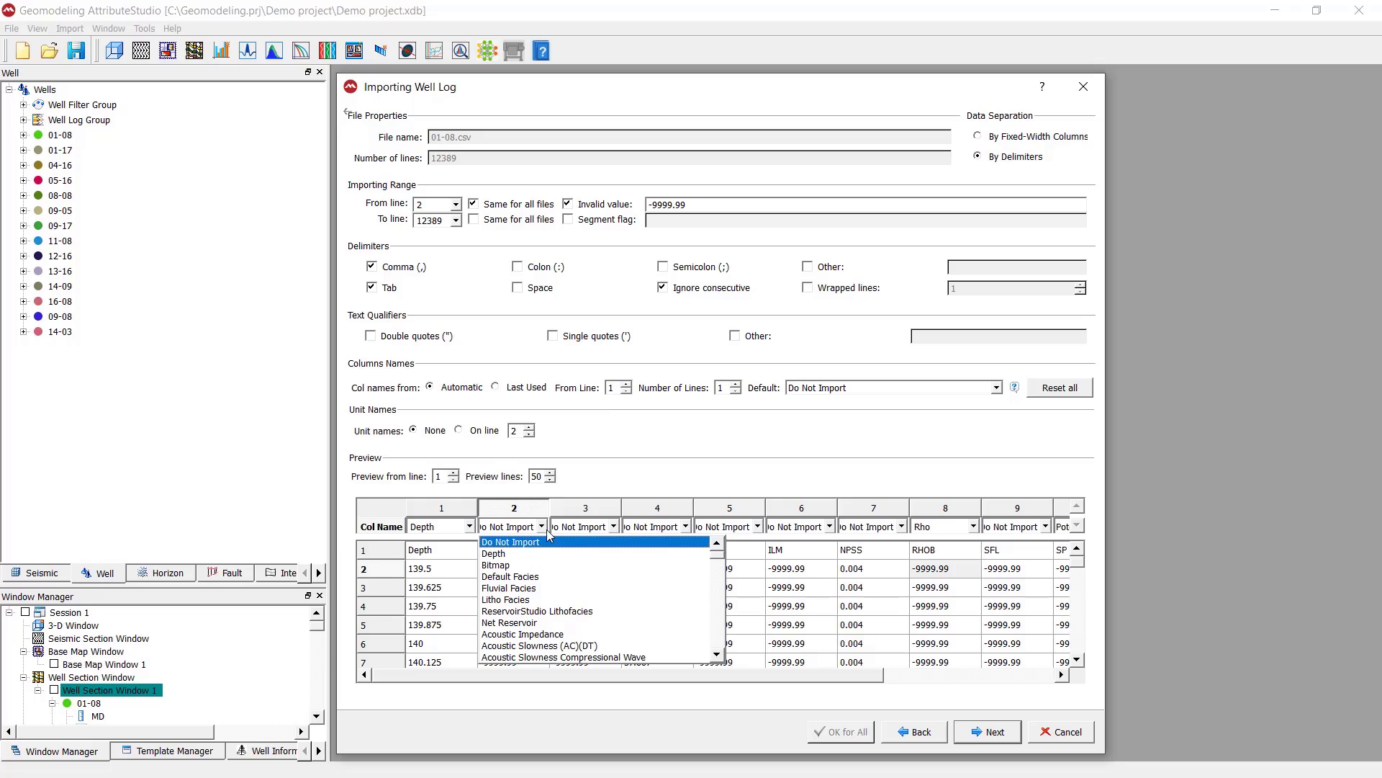
{"action": "key", "text": "c"}
{"action": "key", "text": "c"}
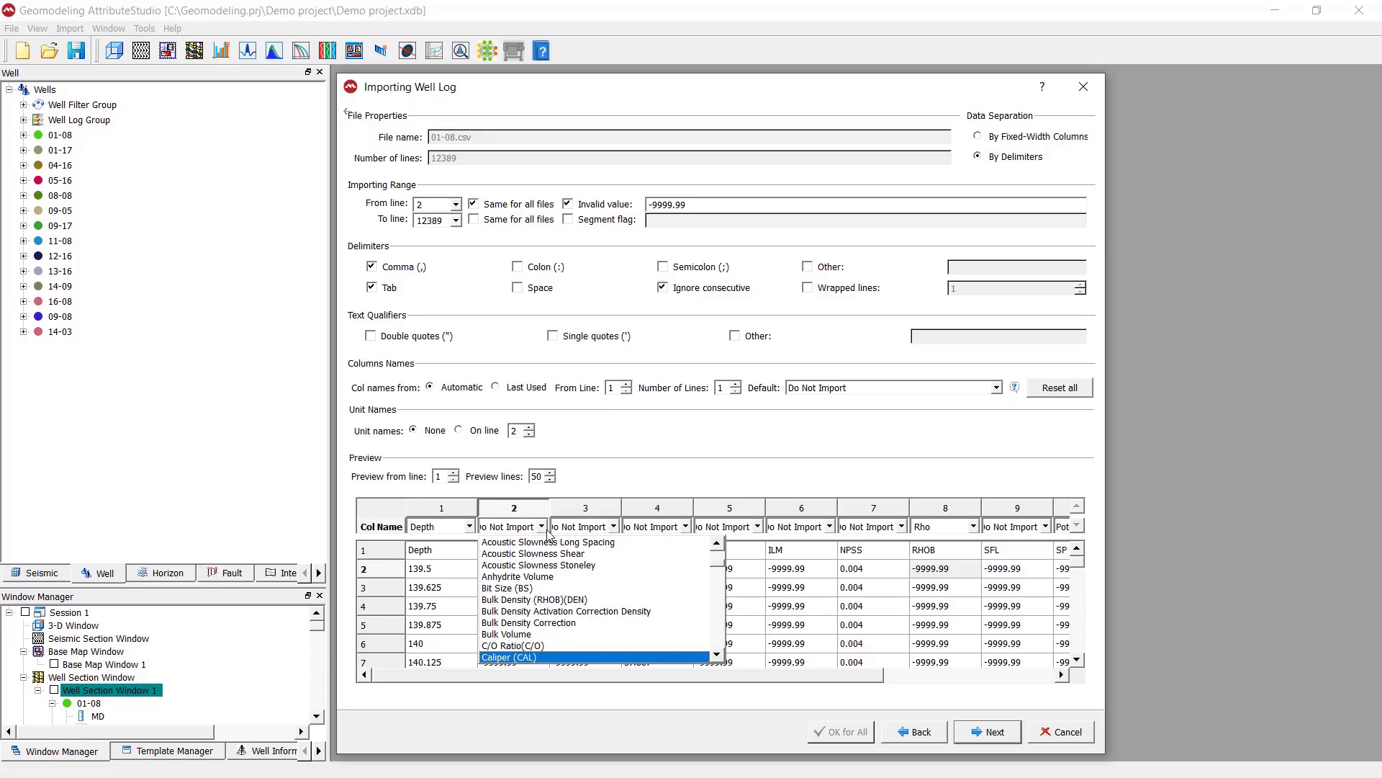
{"action": "left_click", "coordinate": [495, 658]}
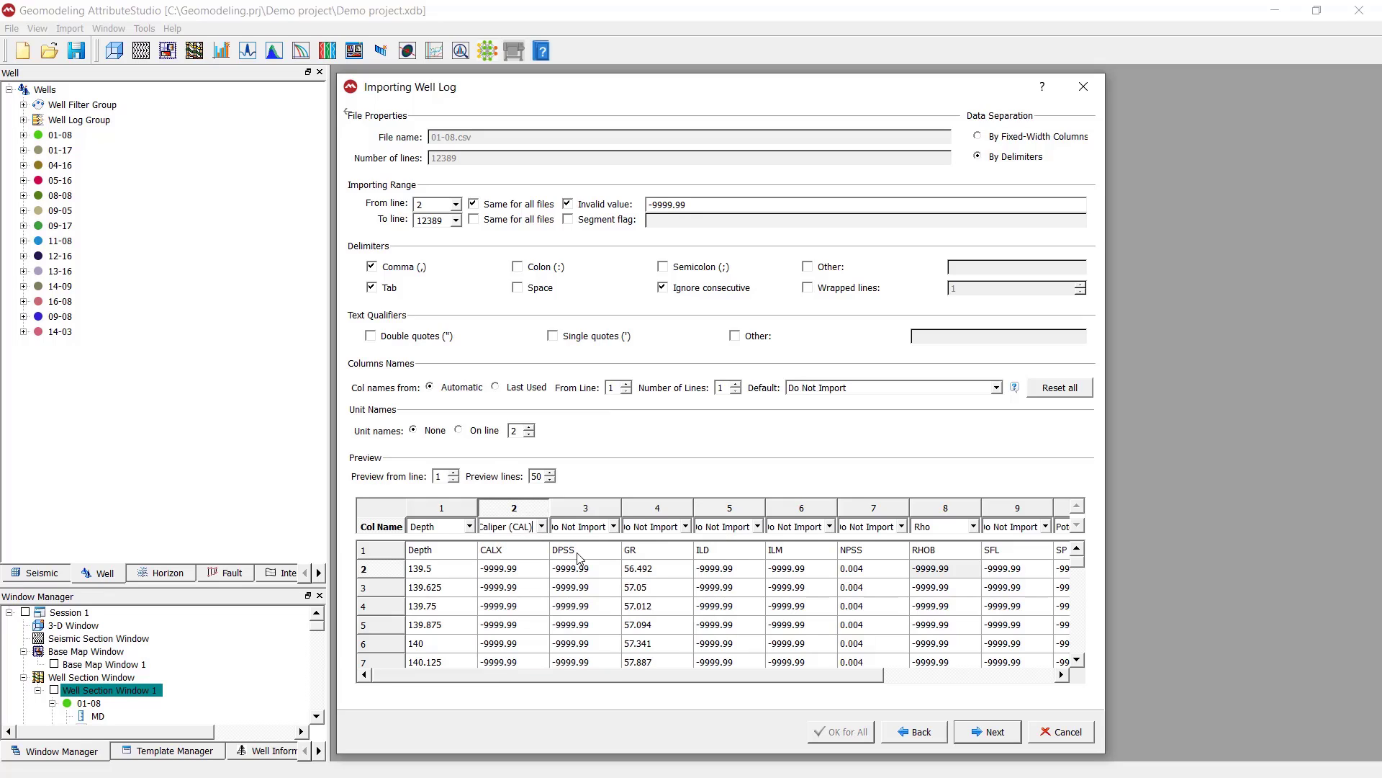
Assign the DPSS column to the Porosity Density (DPHI) log type
{"action": "left_click", "coordinate": [584, 527]}
{"action": "key", "text": "Down"}
{"action": "key", "text": "Down"}
{"action": "key", "text": "Down"}
{"action": "key", "text": "Down"}
{"action": "key", "text": "Down"}
{"action": "key", "text": "Down"}
{"action": "key", "text": "Down"}
{"action": "key", "text": "Down"}
{"action": "key", "text": "Down"}
{"action": "key", "text": "Down"}
{"action": "key", "text": "Down"}
{"action": "key", "text": "Down"}
{"action": "key", "text": "Down"}
{"action": "key", "text": "Down"}
{"action": "key", "text": "Down"}
{"action": "key", "text": "Down"}
{"action": "key", "text": "Down"}
{"action": "key", "text": "Down"}
{"action": "key", "text": "Down"}
{"action": "key", "text": "Down"}
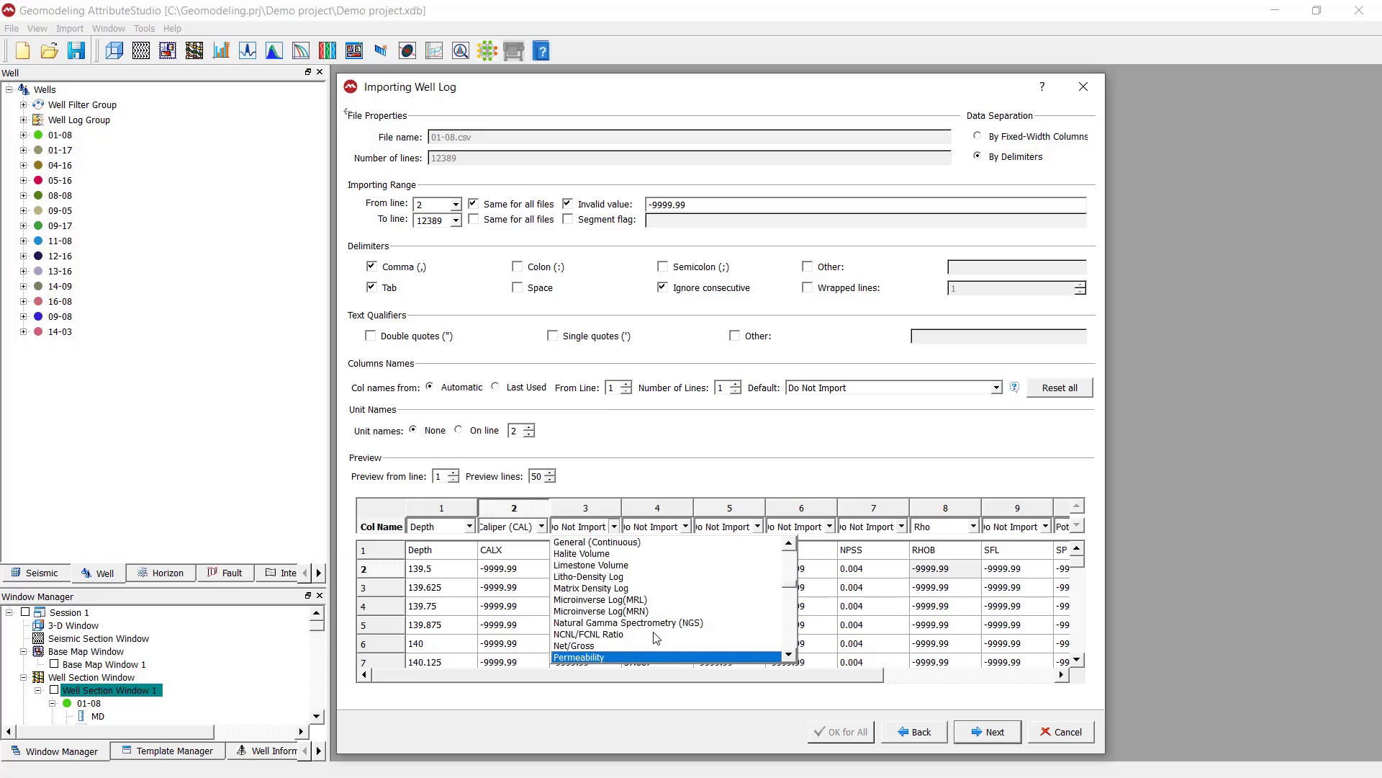
{"action": "key", "text": "Down"}
{"action": "key", "text": "Down"}
{"action": "key", "text": "Down"}
{"action": "key", "text": "Down"}
{"action": "key", "text": "Down"}
{"action": "key", "text": "Down"}
{"action": "key", "text": "Down"}
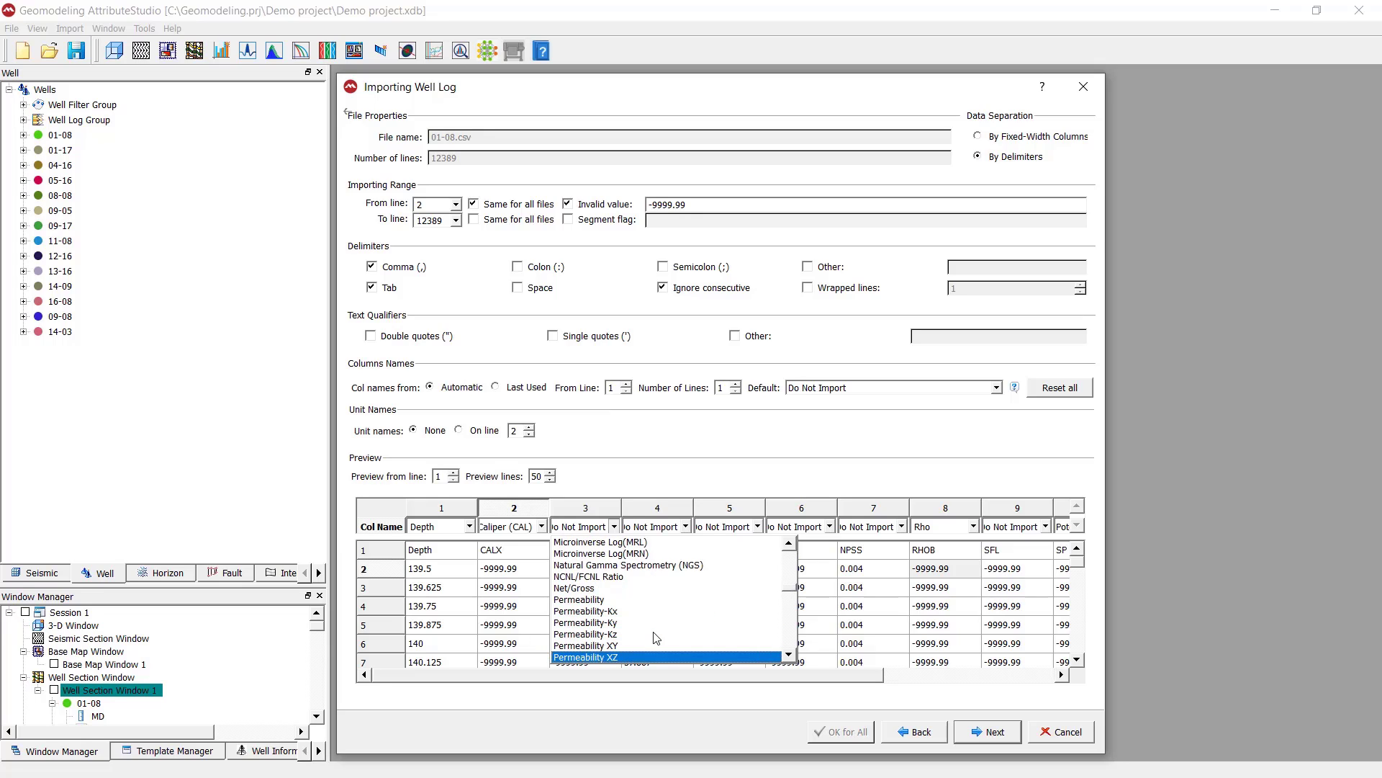
{"action": "key", "text": "Down"}
{"action": "key", "text": "Down"}
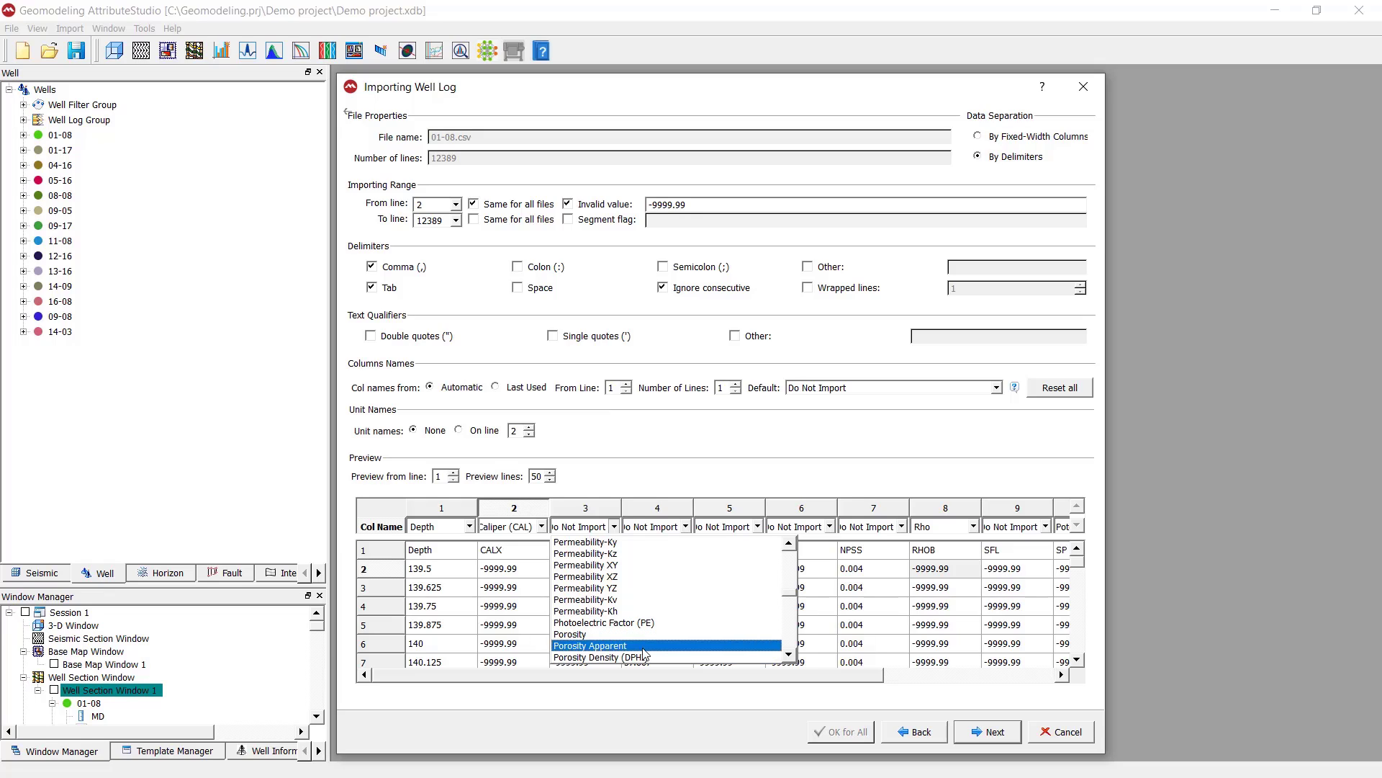
{"action": "left_click", "coordinate": [641, 657]}
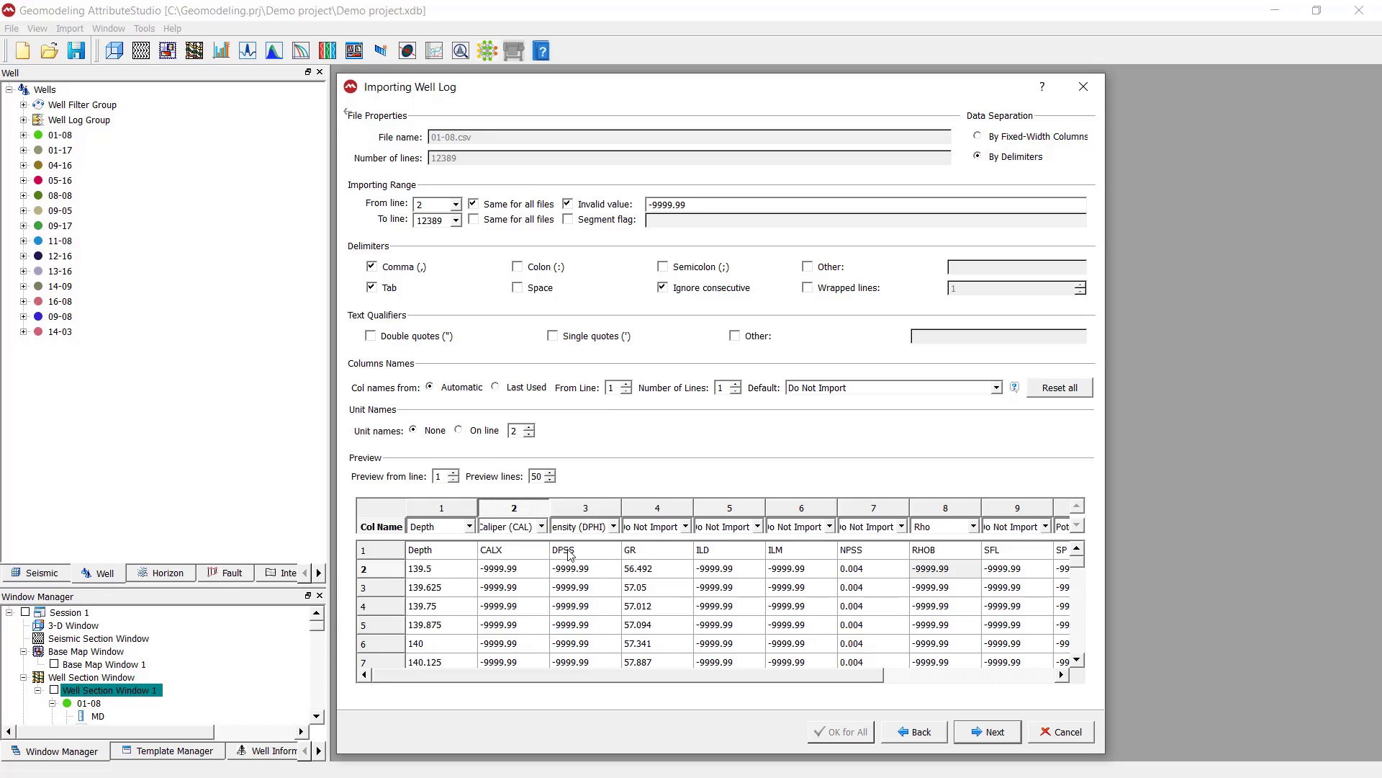
Assign the GR column to the Gamma Ray (GR) log type
{"action": "left_click", "coordinate": [685, 527]}
{"action": "scroll", "coordinate": [702, 651], "scroll_direction": "down", "scroll_amount": 8}
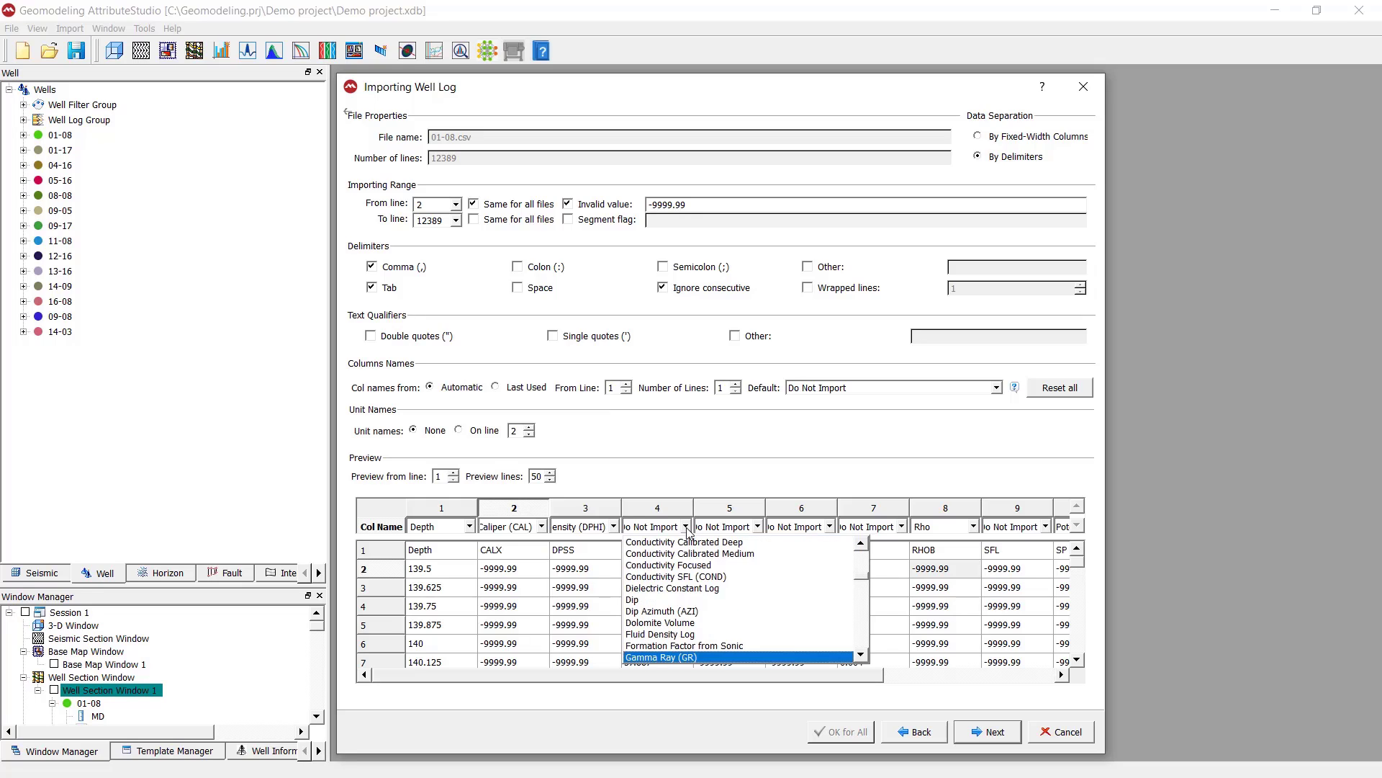
{"action": "left_click", "coordinate": [701, 646]}
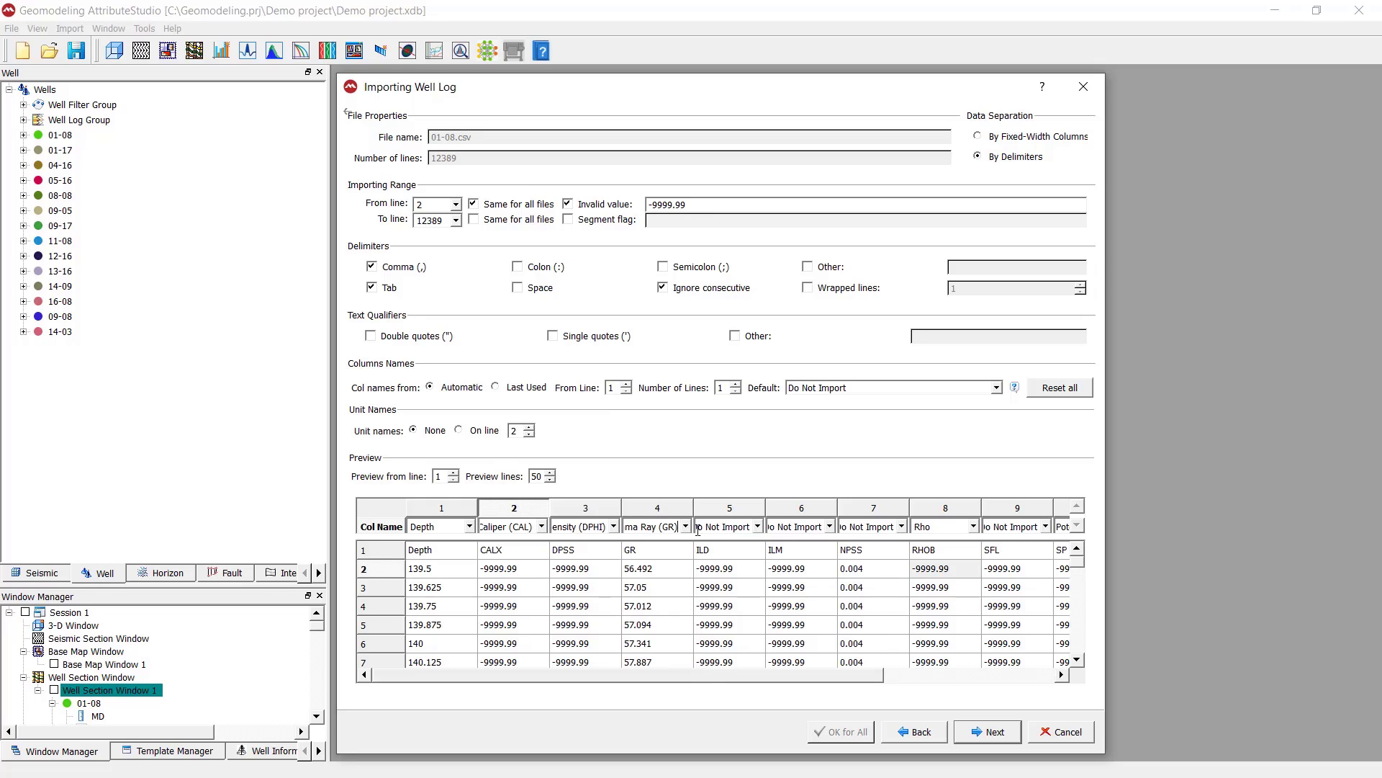
Assign the ILD column to the Resistivity Induction Deep log type
{"action": "left_click", "coordinate": [758, 527]}
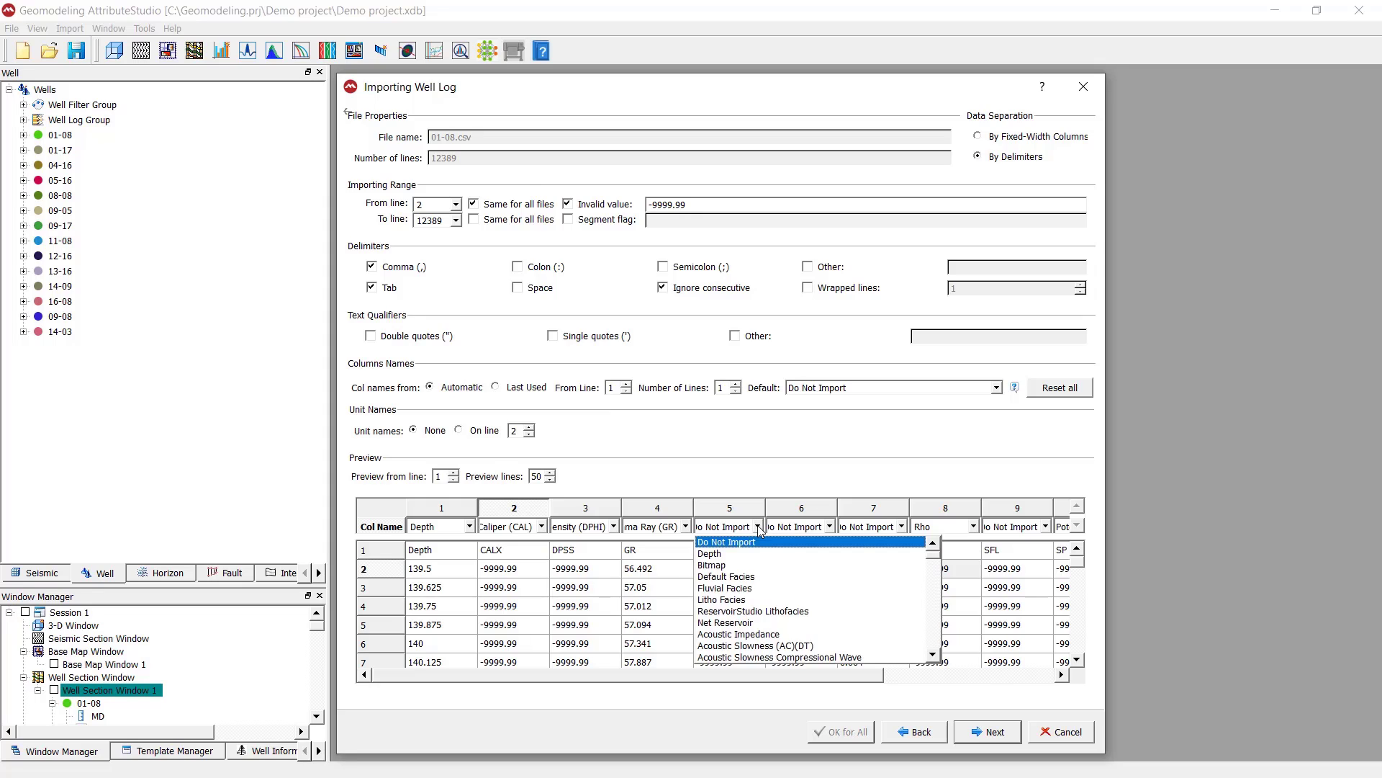
{"action": "key", "text": "Down"}
{"action": "key", "text": "Down"}
{"action": "key", "text": "Down"}
{"action": "key", "text": "Down"}
{"action": "key", "text": "Down"}
{"action": "key", "text": "Down"}
{"action": "key", "text": "Down"}
{"action": "key", "text": "Down"}
{"action": "key", "text": "Down"}
{"action": "key", "text": "Down"}
{"action": "key", "text": "Down"}
{"action": "key", "text": "Down"}
{"action": "key", "text": "Down"}
{"action": "key", "text": "Down"}
{"action": "key", "text": "Down"}
{"action": "key", "text": "Down"}
{"action": "key", "text": "Down"}
{"action": "key", "text": "Down"}
{"action": "key", "text": "Down"}
{"action": "key", "text": "Down"}
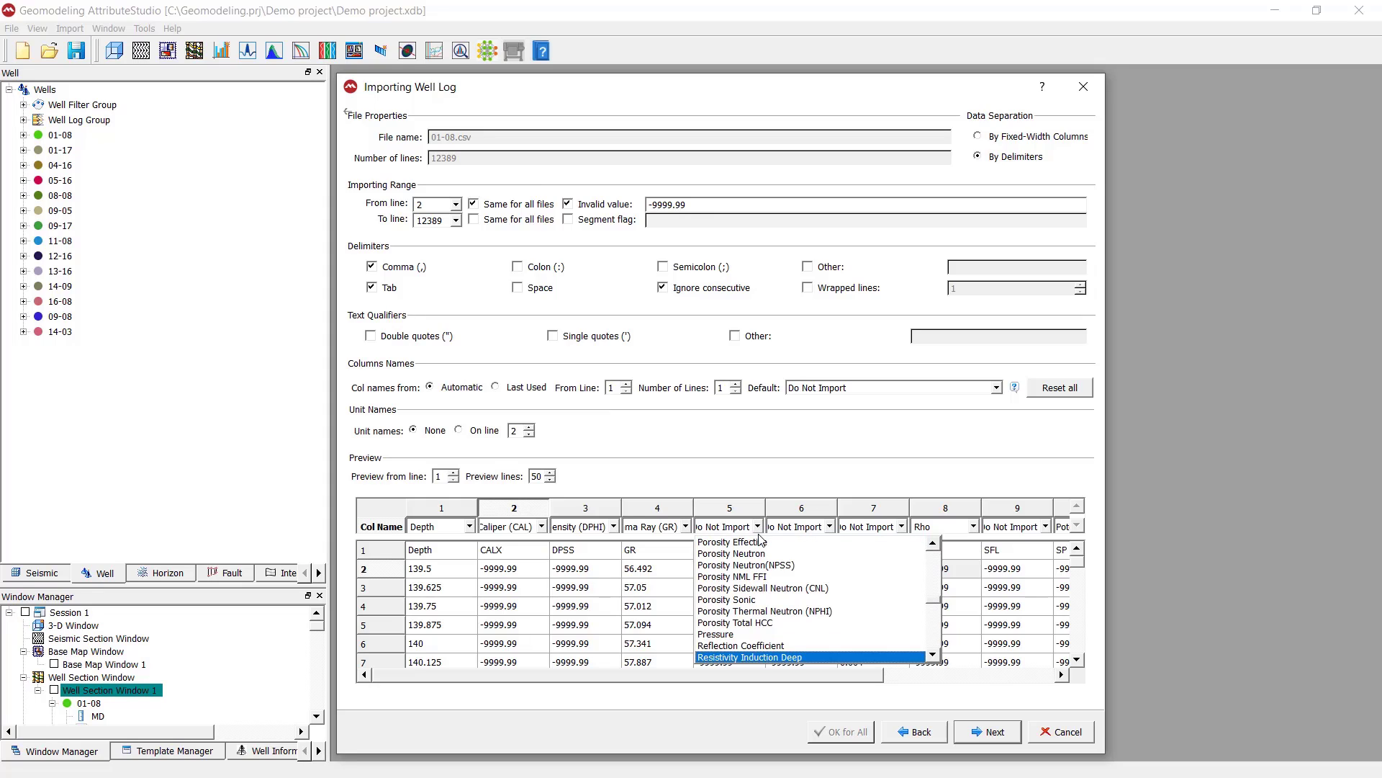
{"action": "key", "text": "Up"}
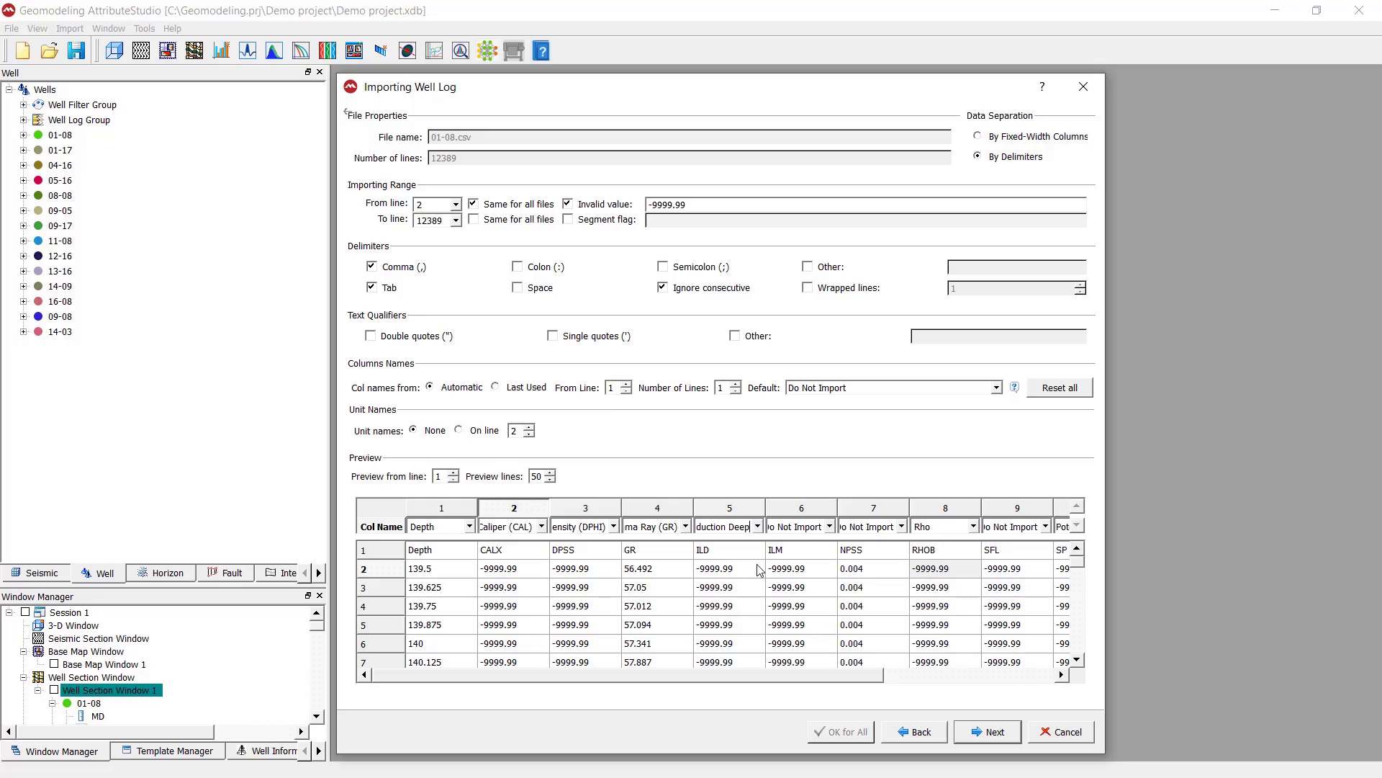
{"action": "key", "text": "Return"}
Assign the ILM column to the Resistivity Induction Medium log type
{"action": "left_click", "coordinate": [829, 527]}
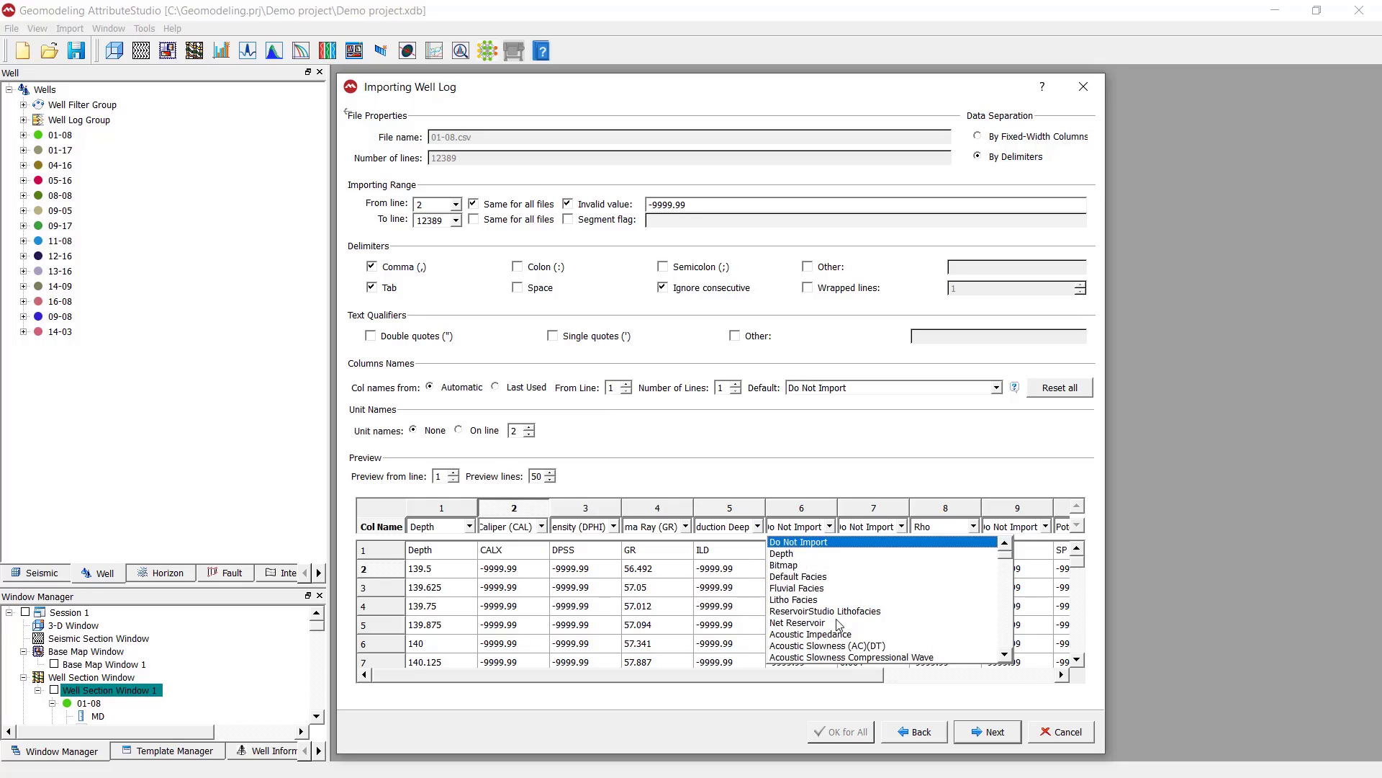
{"action": "scroll", "coordinate": [856, 648], "scroll_direction": "down", "scroll_amount": 7}
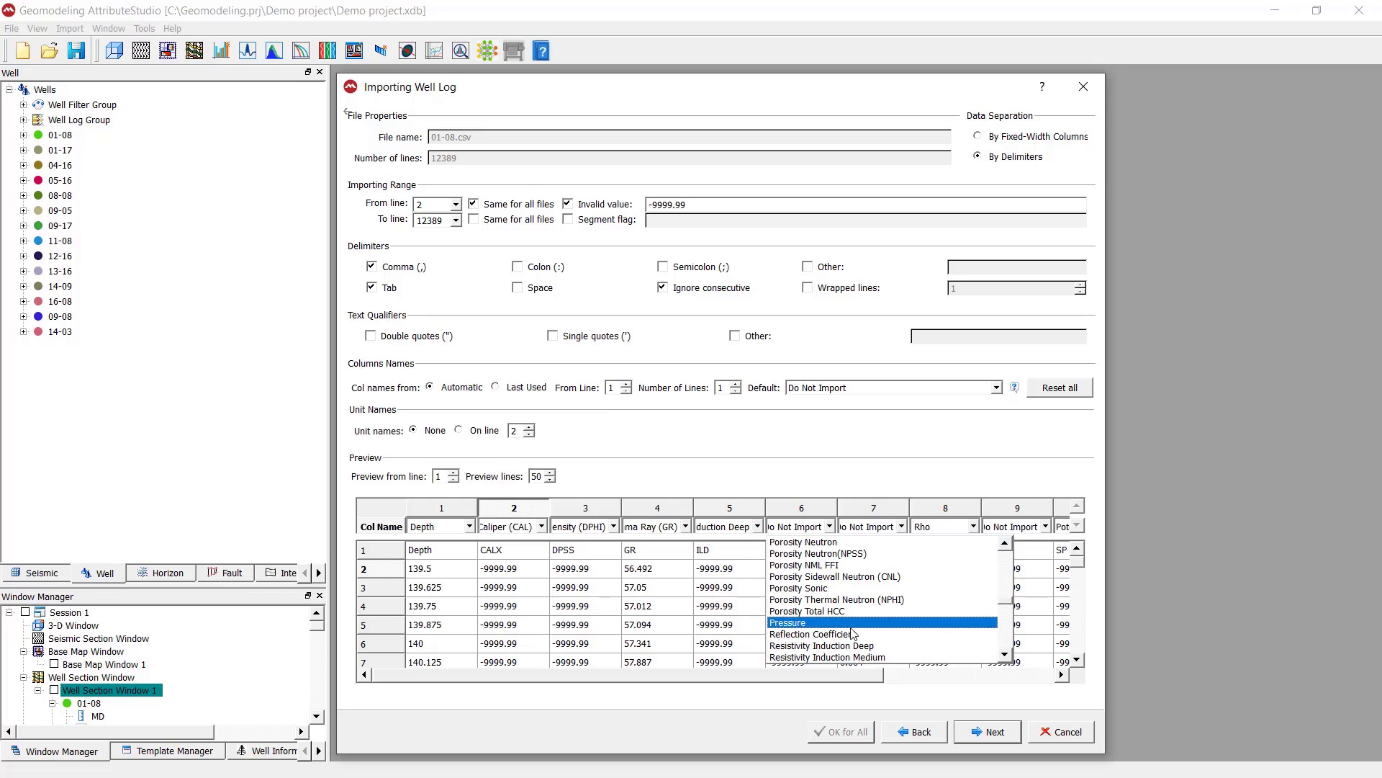
{"action": "left_click", "coordinate": [867, 656]}
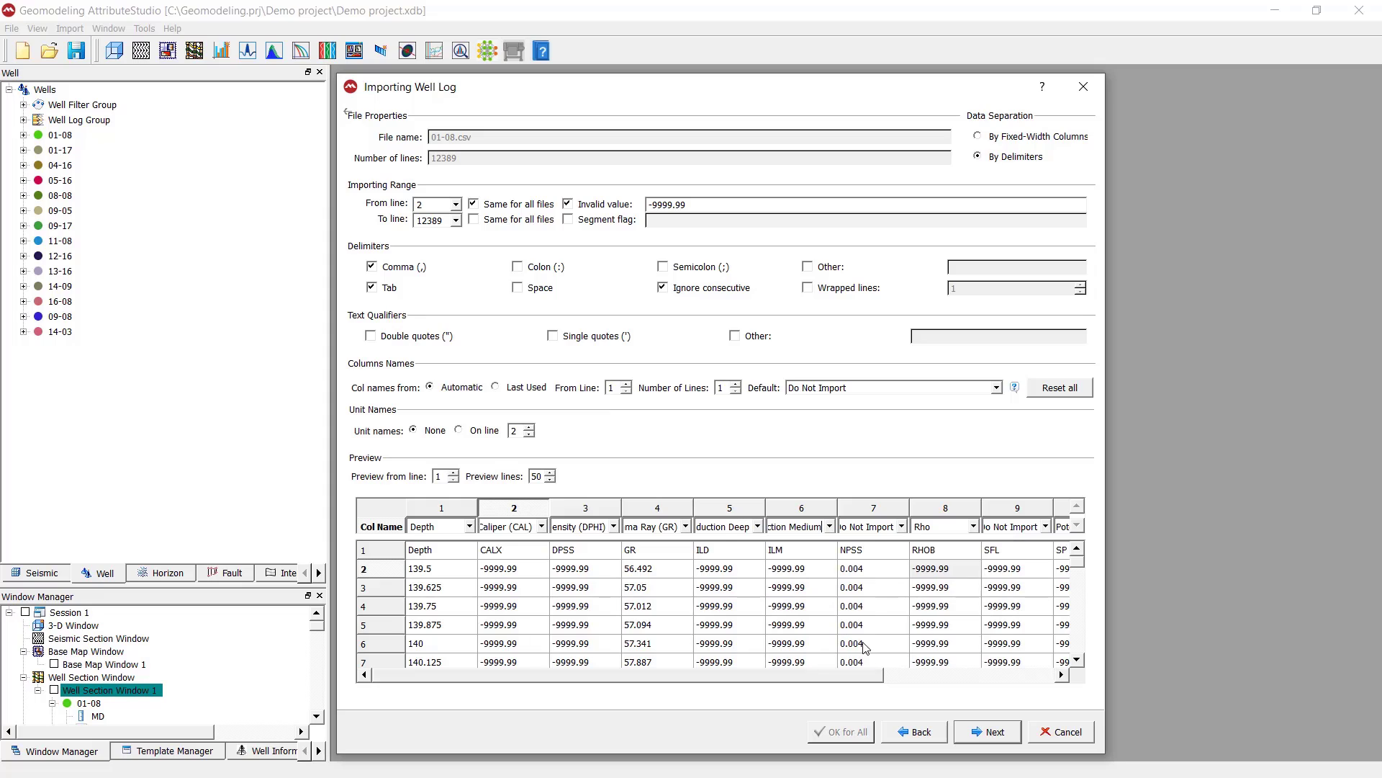
Assign the NPSS column to the Porosity Neutron(NPSS) log type
{"action": "left_click", "coordinate": [902, 526]}
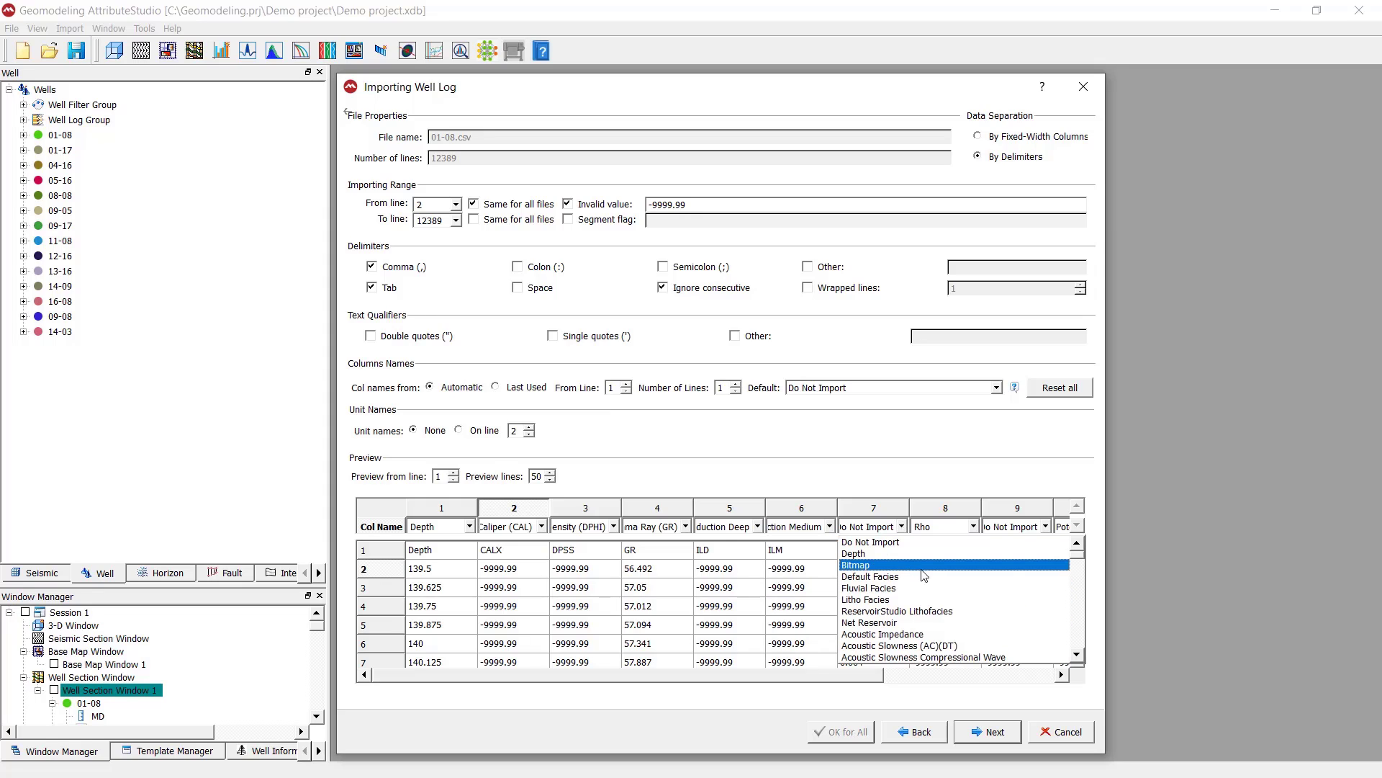
{"action": "scroll", "coordinate": [915, 576], "scroll_direction": "down", "scroll_amount": 5}
{"action": "key", "text": "Down"}
{"action": "key", "text": "Down"}
{"action": "key", "text": "Down"}
{"action": "key", "text": "Down"}
{"action": "key", "text": "Down"}
{"action": "key", "text": "Down"}
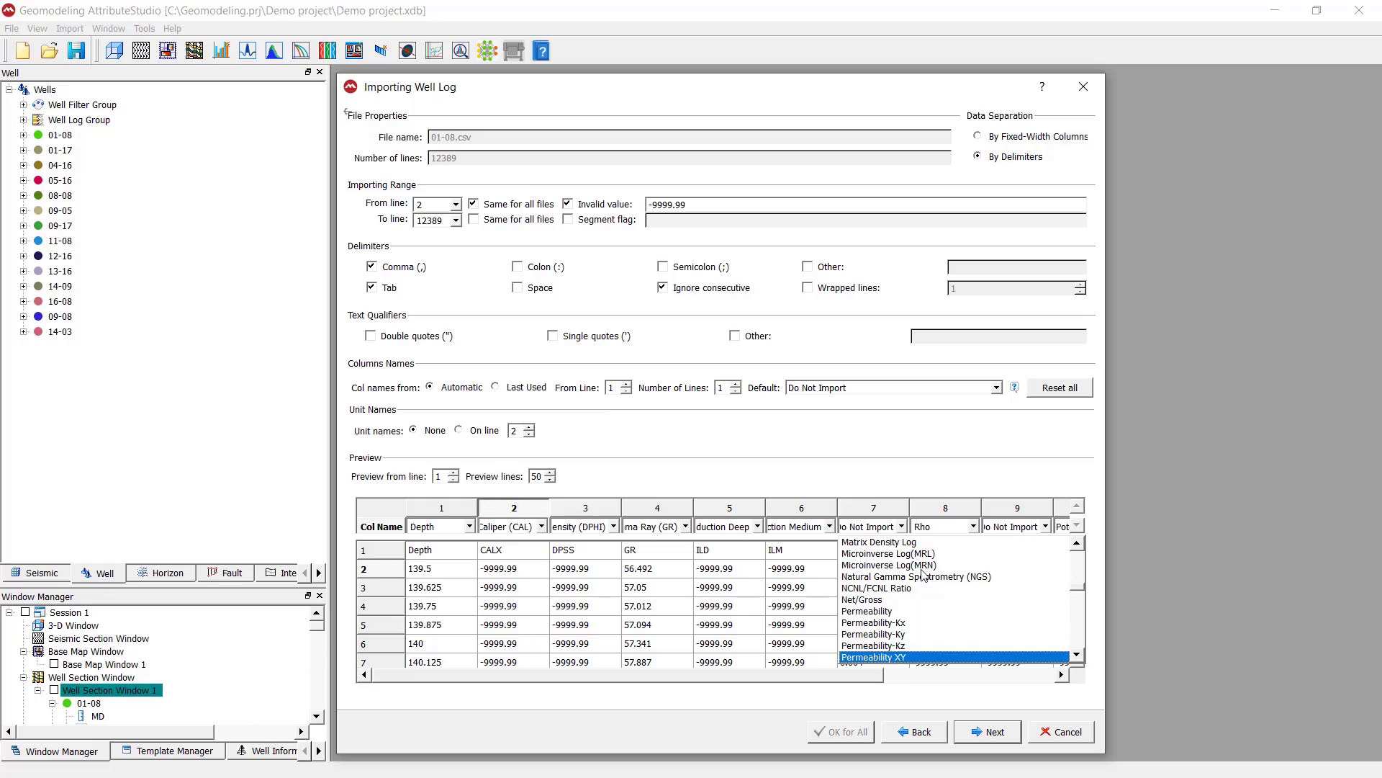
{"action": "key", "text": "Down"}
{"action": "key", "text": "Down"}
{"action": "key", "text": "Down"}
{"action": "key", "text": "Down"}
{"action": "key", "text": "Down"}
{"action": "key", "text": "Down"}
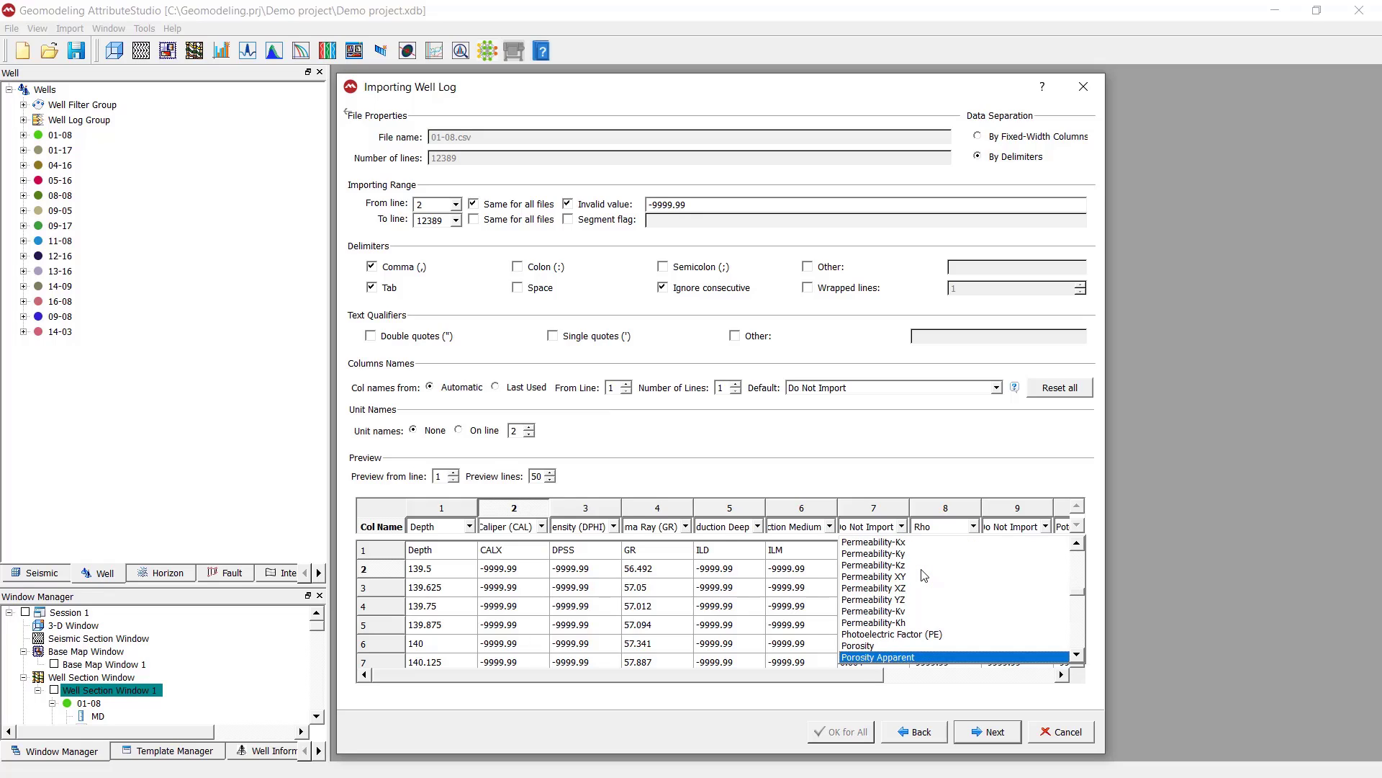
{"action": "key", "text": "Down"}
{"action": "key", "text": "Down"}
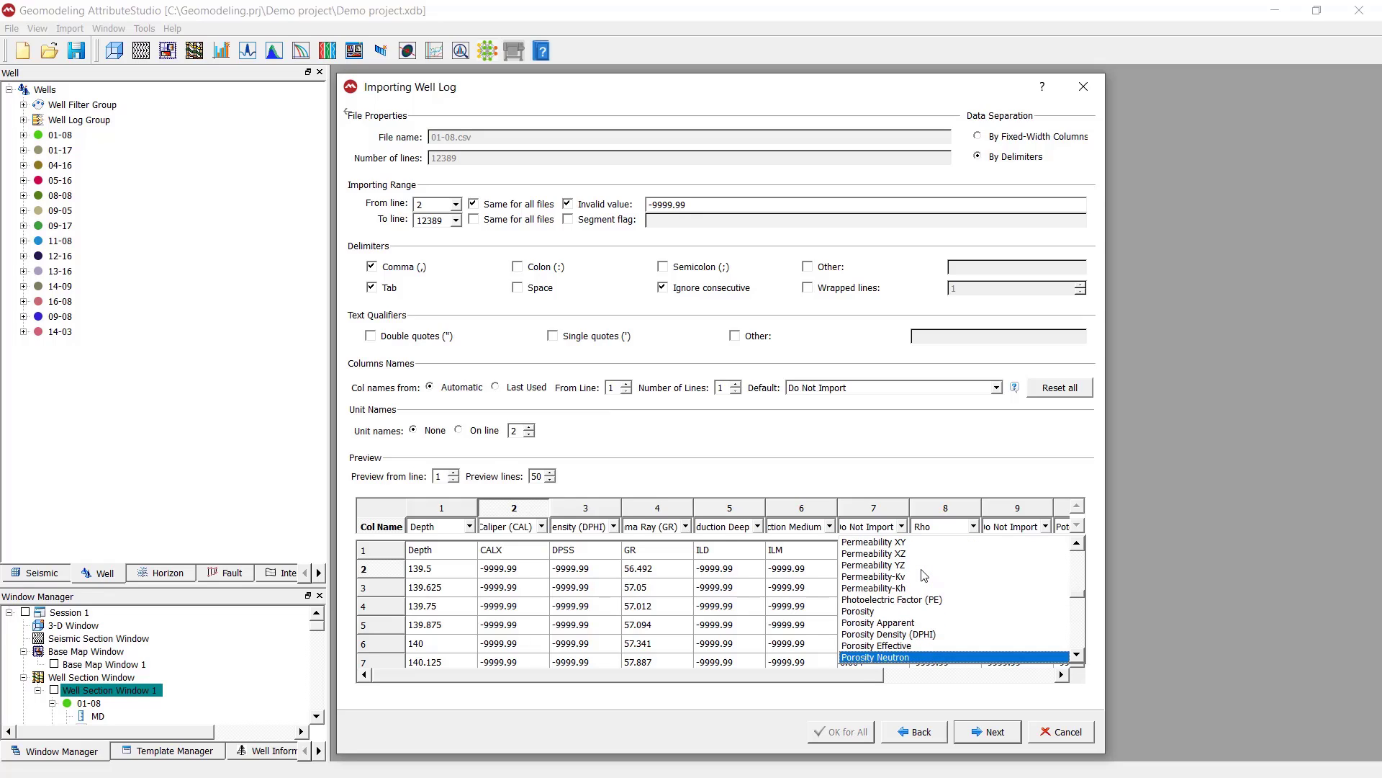
{"action": "left_click", "coordinate": [902, 657]}
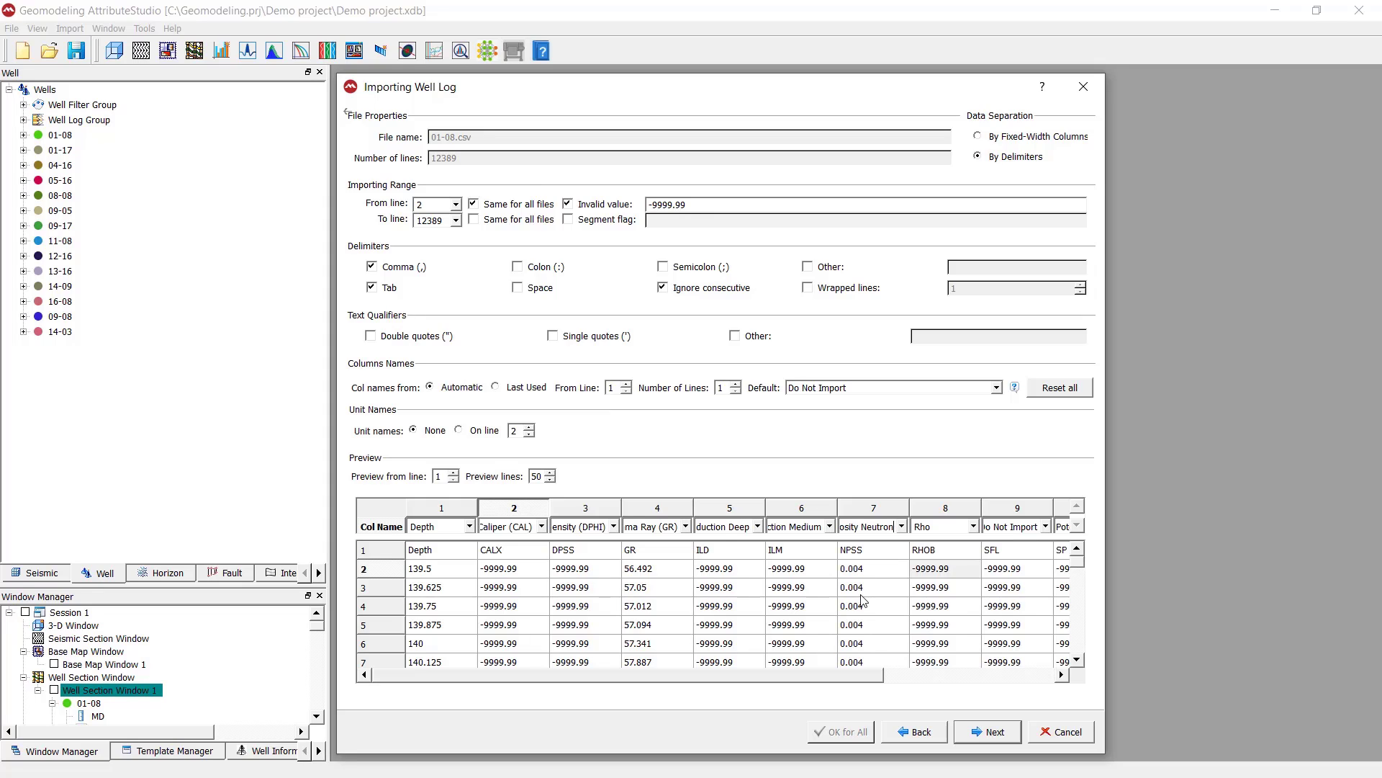
Assign the RHOB column to the Bulk Density (RHOB)(DEN) log type and check the SP column's log type
{"action": "left_click", "coordinate": [973, 526]}
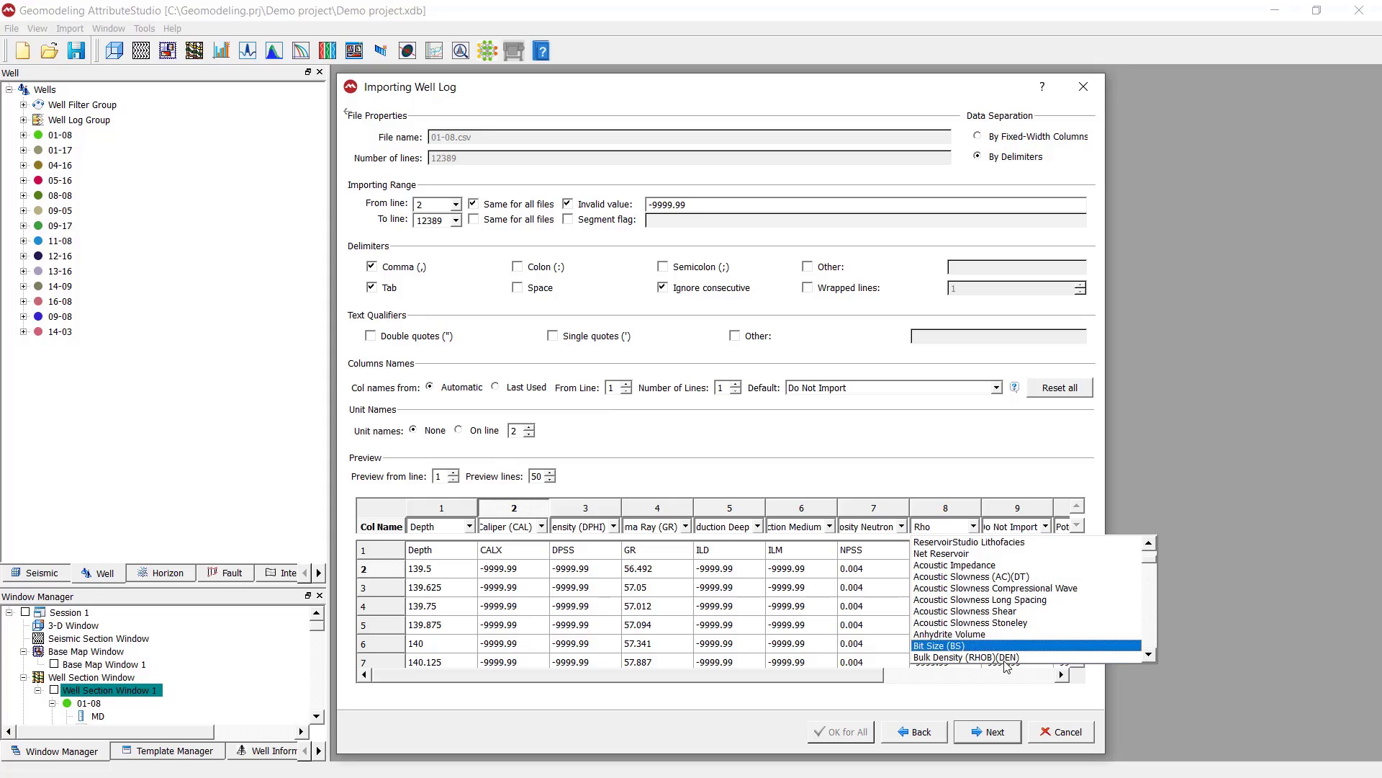
{"action": "left_click", "coordinate": [918, 657]}
{"action": "left_click_drag", "start_coordinate": [873, 675], "coordinate": [1049, 691]}
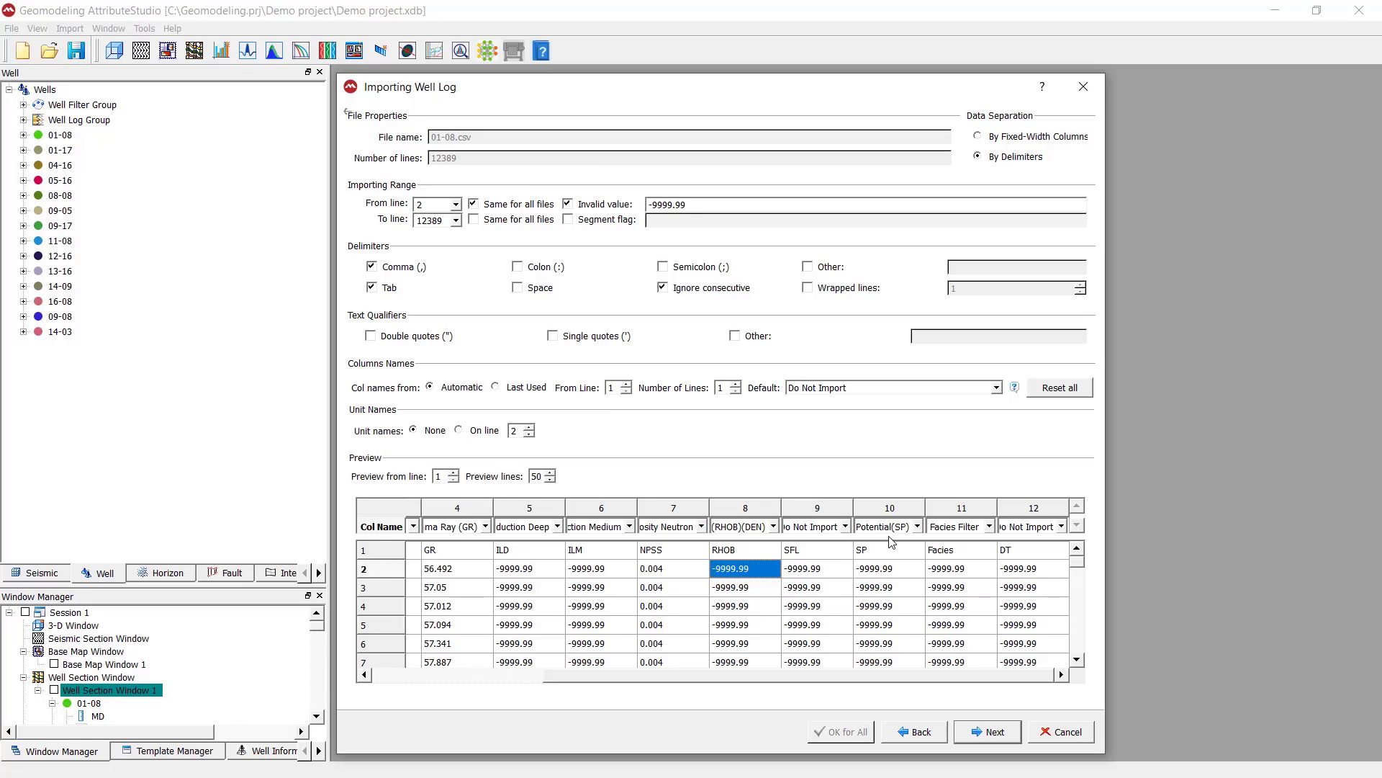
{"action": "left_click", "coordinate": [919, 529]}
{"action": "left_click", "coordinate": [919, 531]}
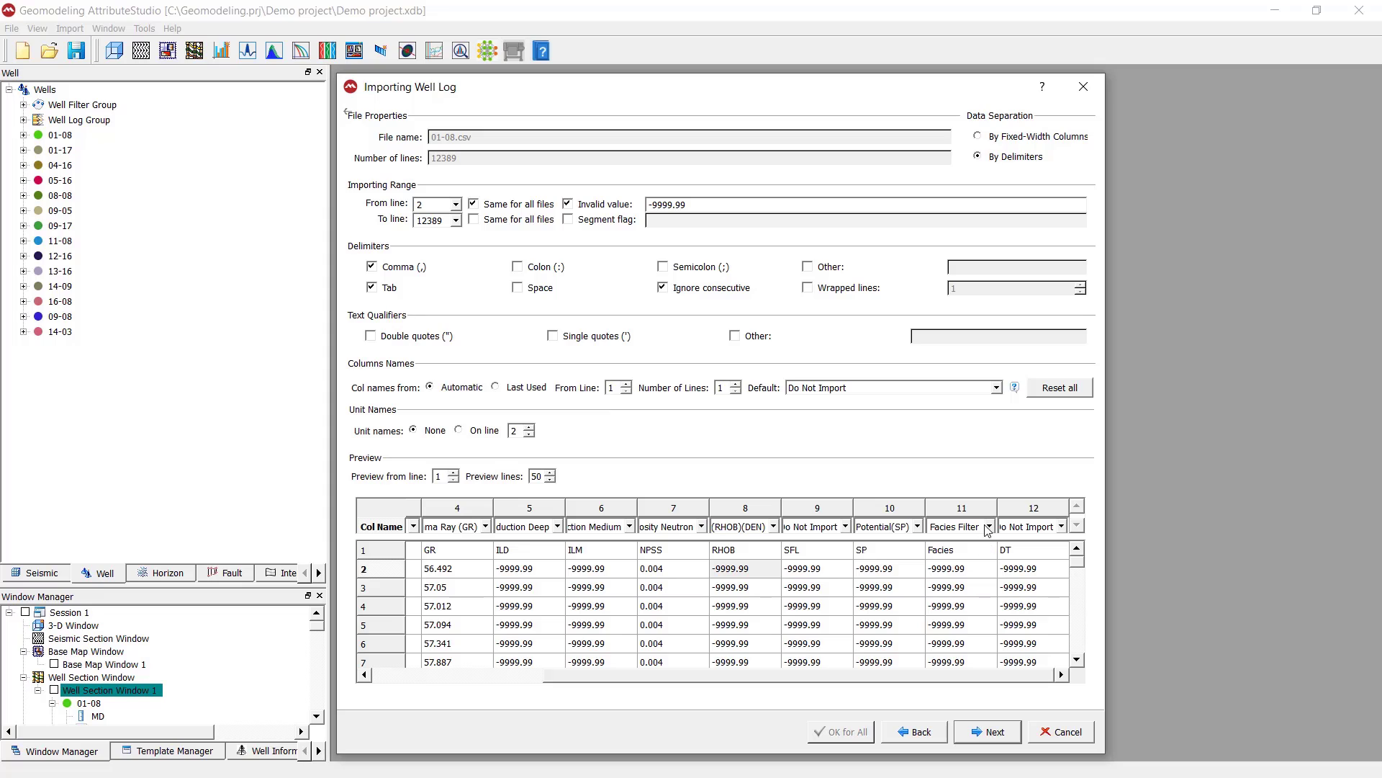
Assign the Facies column to the Default Facies log type, keeping that choice after checking the other facies types
{"action": "left_click", "coordinate": [990, 526]}
{"action": "scroll", "coordinate": [1168, 630], "scroll_direction": "up", "scroll_amount": 5}
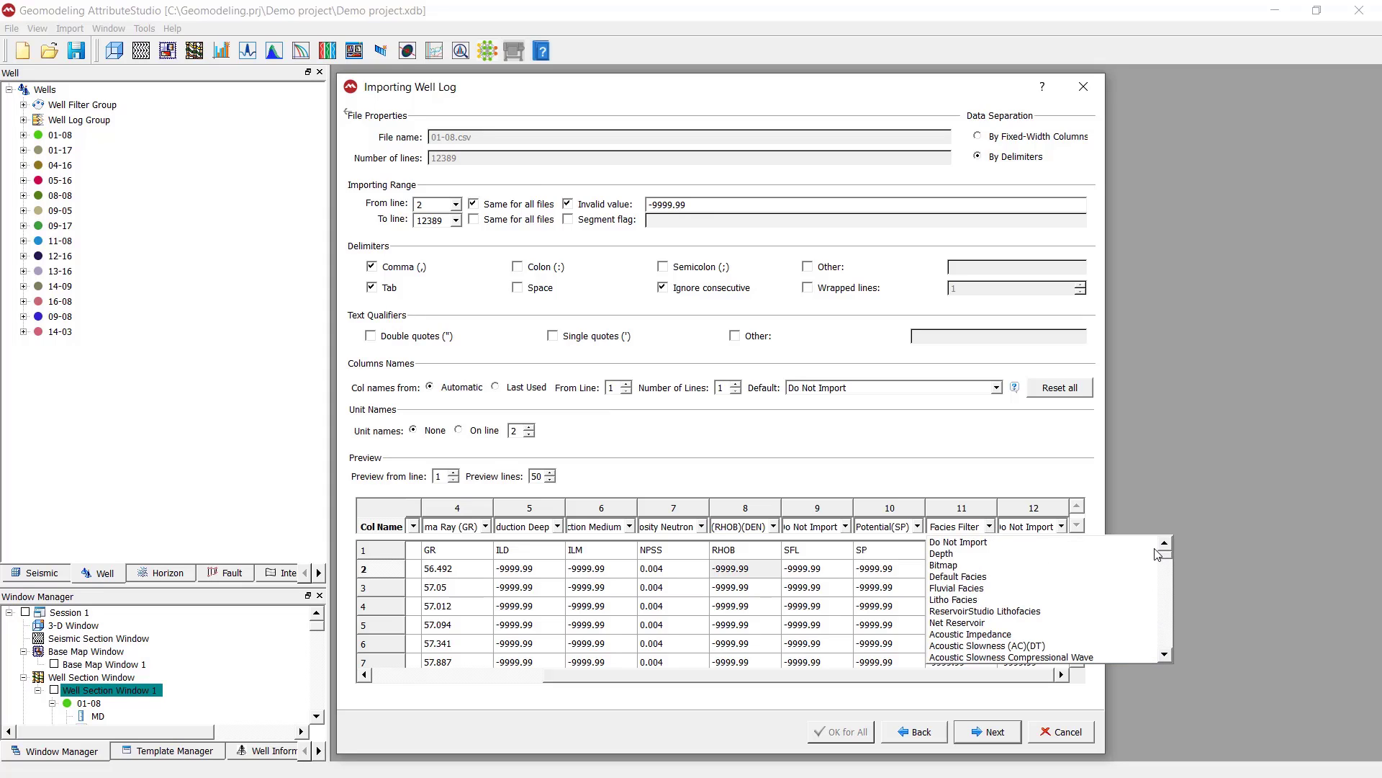
{"action": "left_click", "coordinate": [1072, 575]}
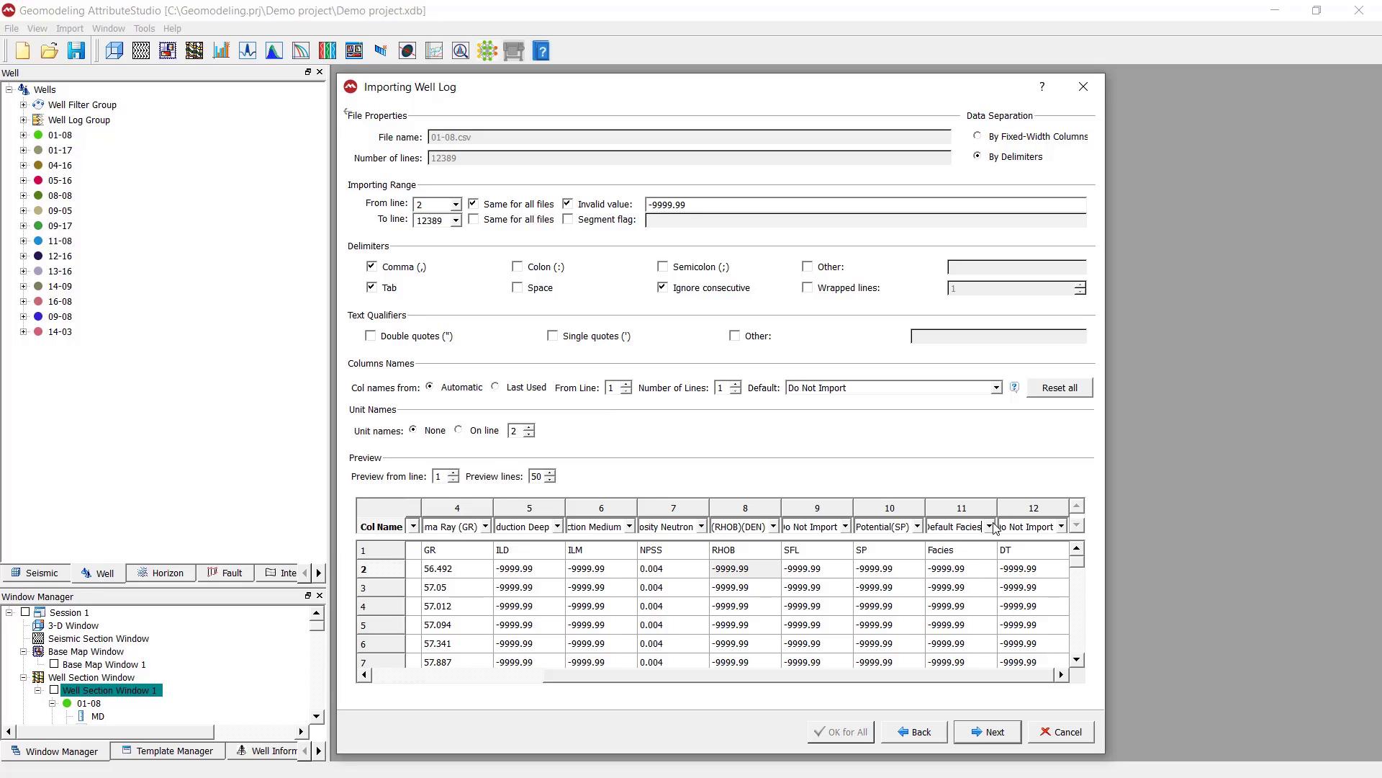
{"action": "left_click", "coordinate": [990, 526]}
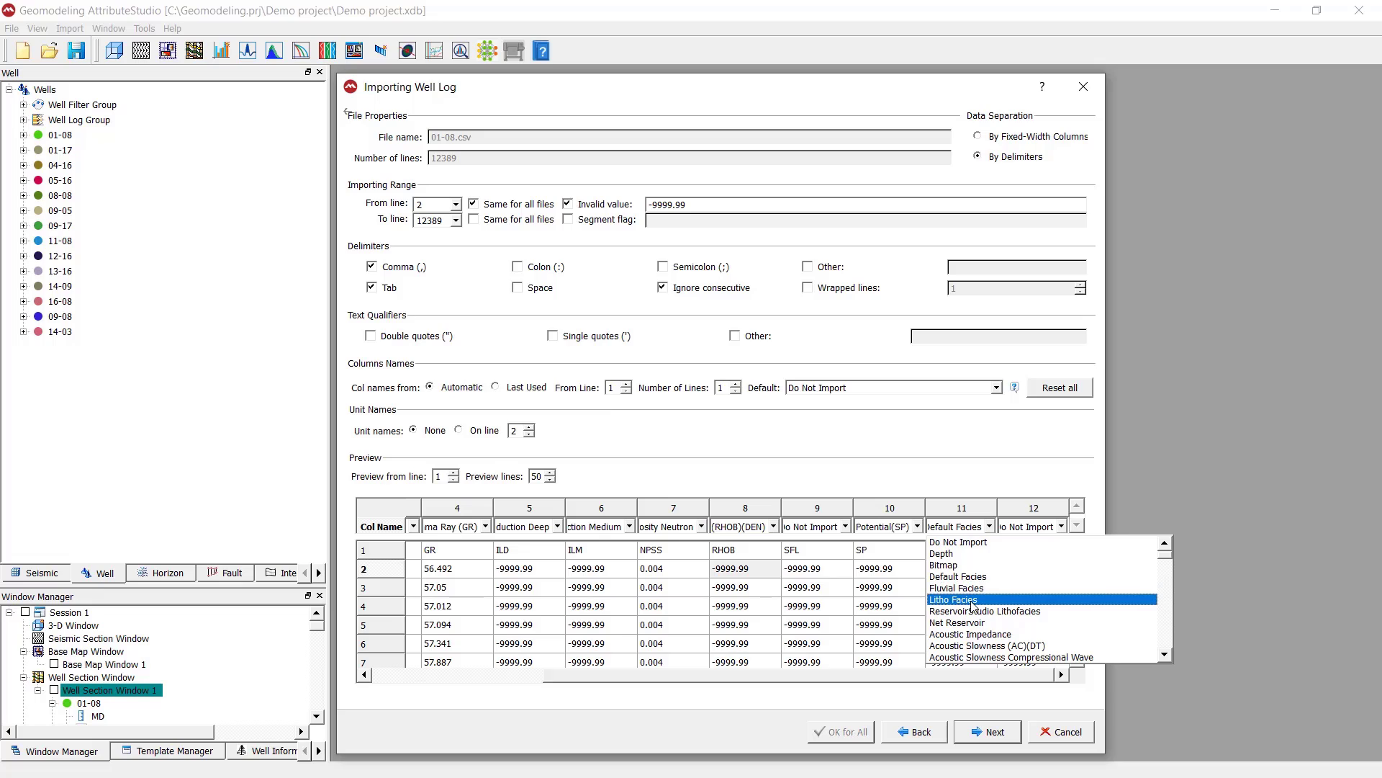
{"action": "left_click", "coordinate": [987, 491]}
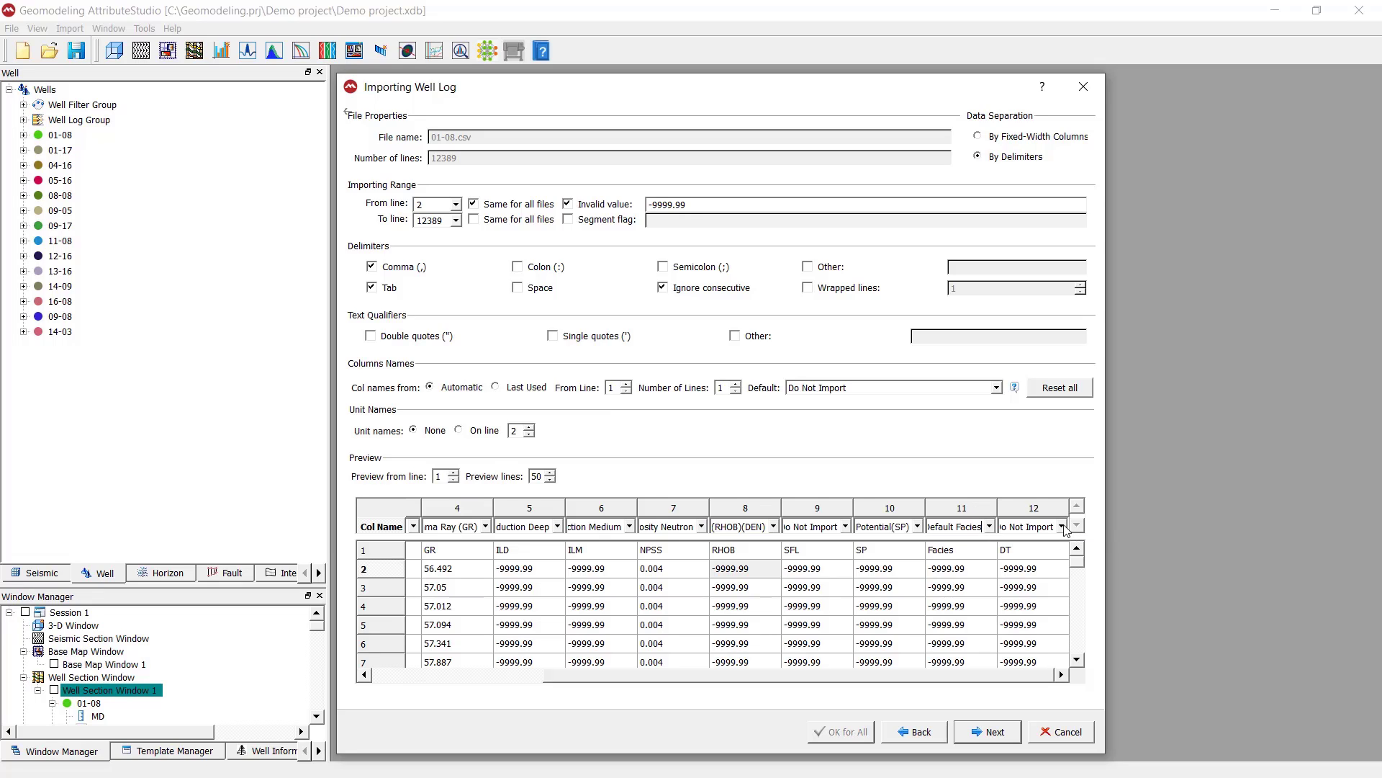
Assign the DT column to the Acoustic Slowness (AC)(DT) log type and proceed to the well log properties page
{"action": "left_click", "coordinate": [1062, 527]}
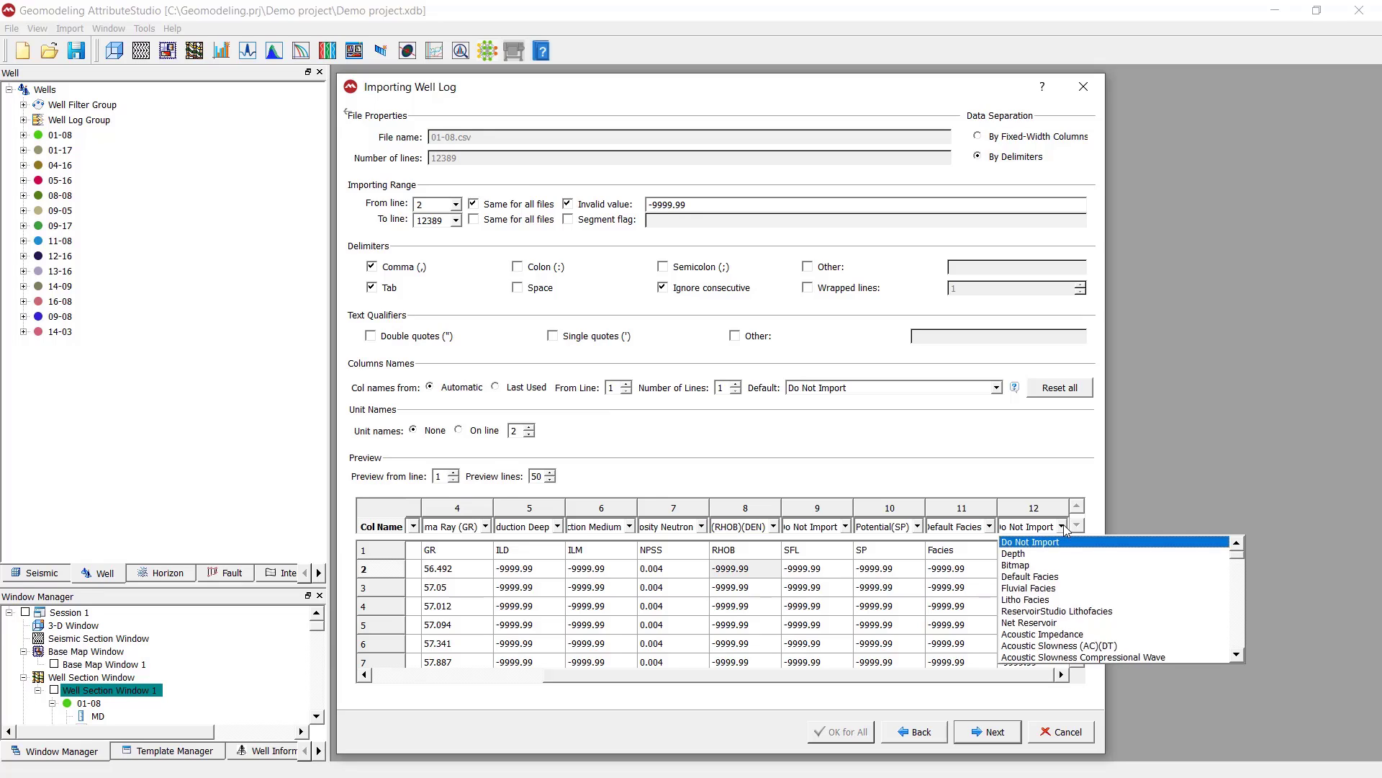
{"action": "left_click", "coordinate": [1052, 645]}
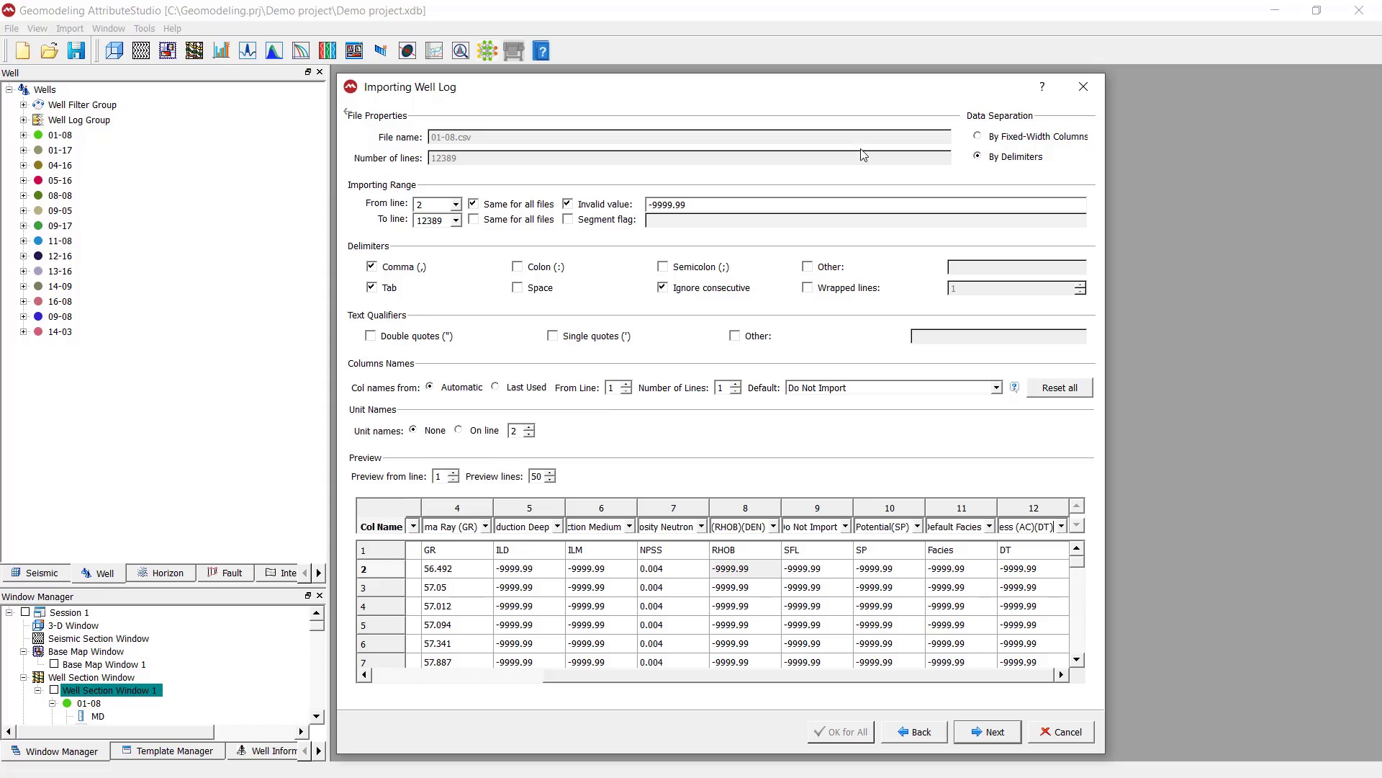
{"action": "left_click_drag", "start_coordinate": [856, 86], "coordinate": [845, 47]}
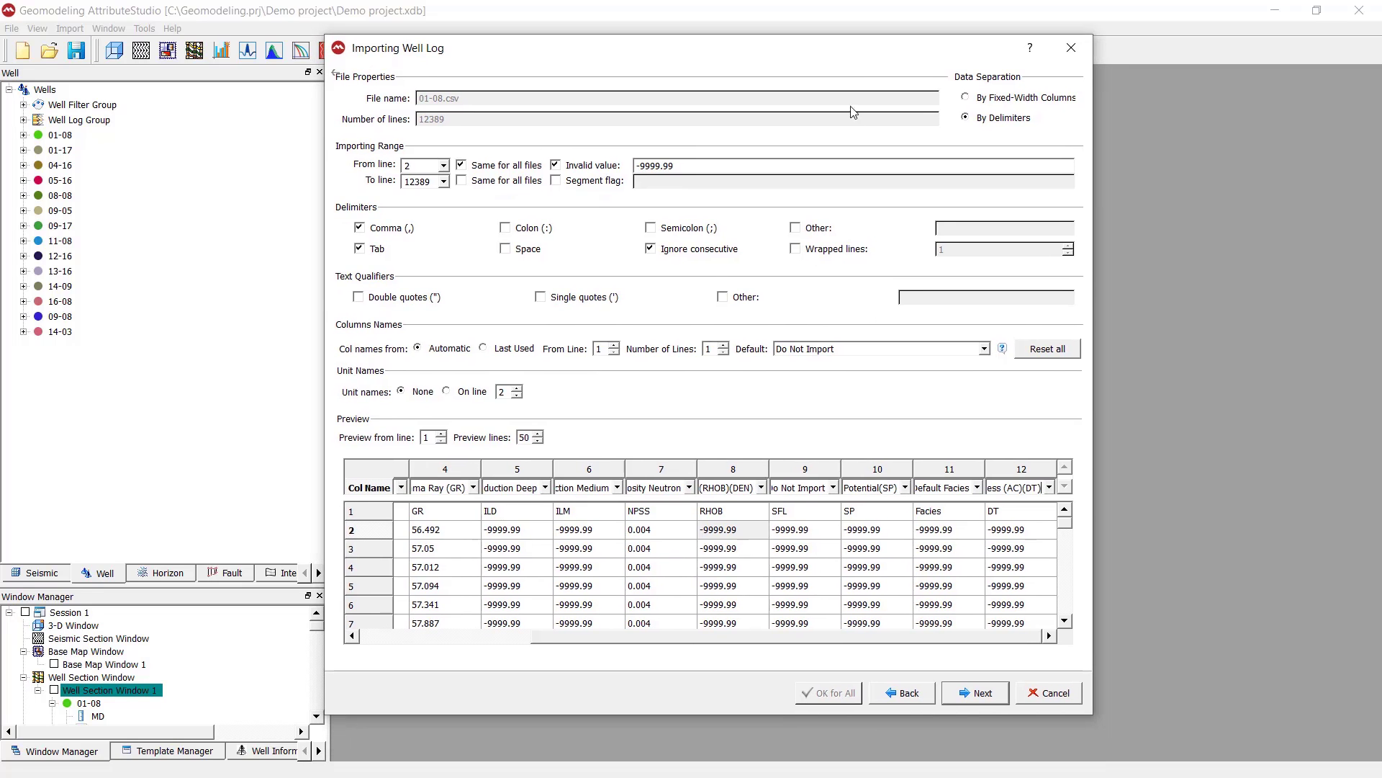
{"action": "left_click", "coordinate": [1003, 694]}
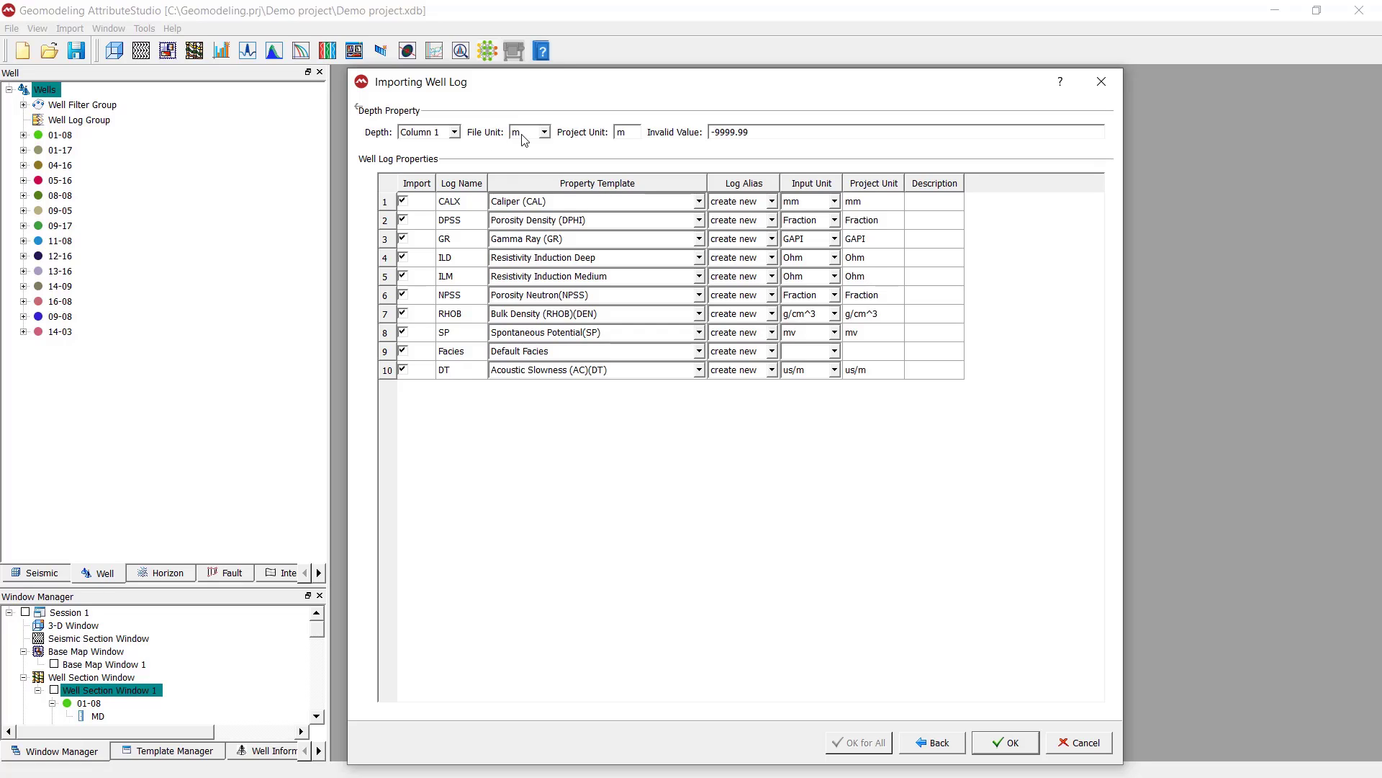
Check the available file units for the depth column, keeping m
{"action": "left_click", "coordinate": [544, 133]}
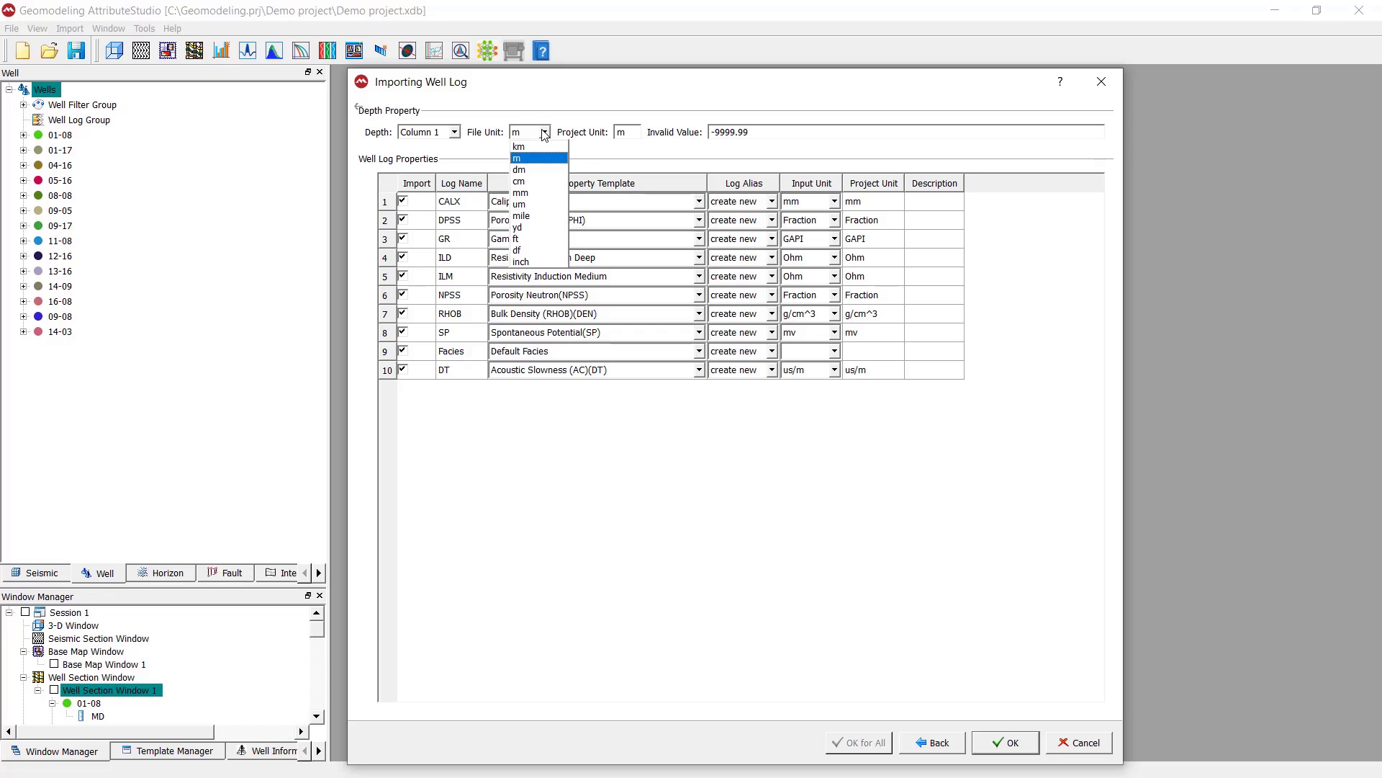
{"action": "left_click", "coordinate": [545, 133]}
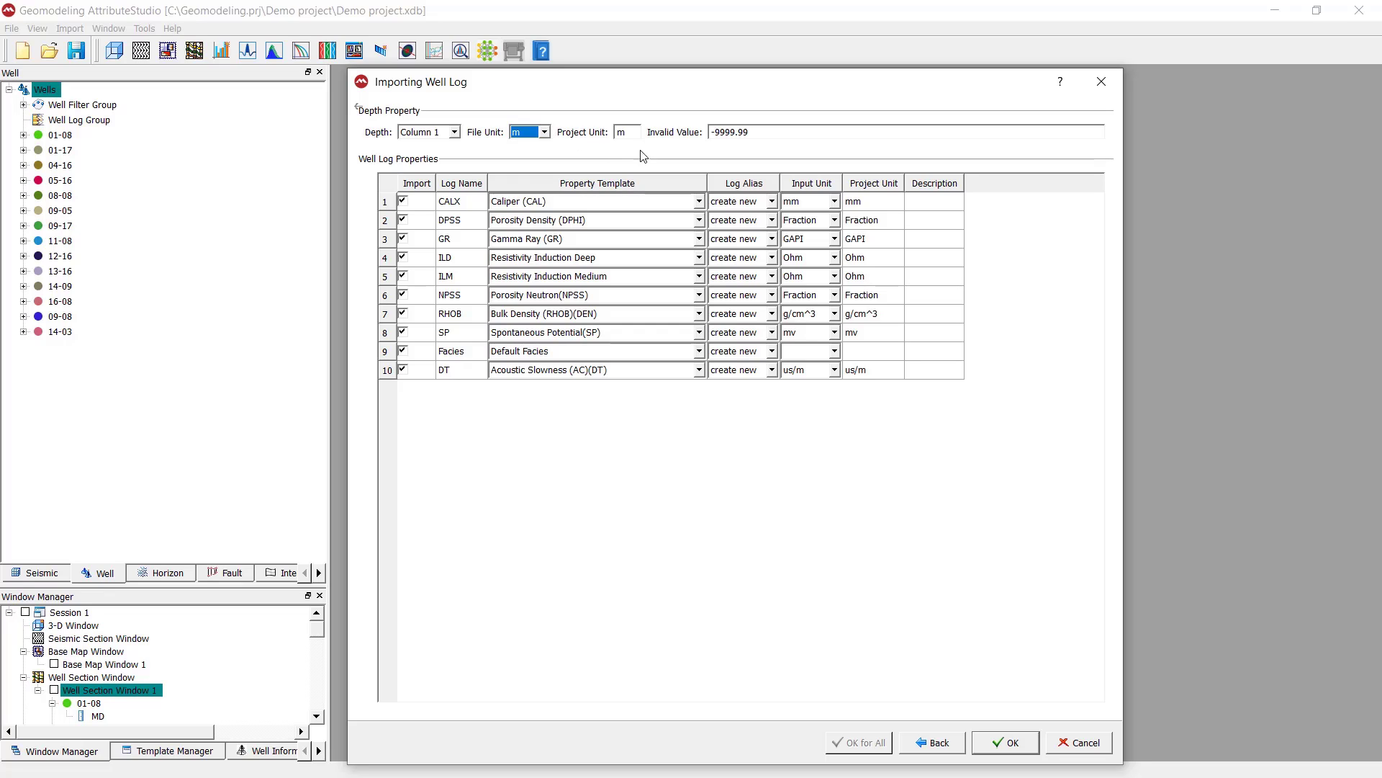
{"action": "key", "text": "Tab"}
Try excluding individual logs among DPSS, GR, ILD and ILM from the import, then include them again
{"action": "left_click", "coordinate": [403, 219]}
{"action": "left_click", "coordinate": [404, 241]}
{"action": "left_click", "coordinate": [403, 259]}
{"action": "left_click", "coordinate": [403, 278]}
{"action": "left_click", "coordinate": [403, 258]}
{"action": "left_click", "coordinate": [404, 239]}
{"action": "left_click", "coordinate": [404, 222]}
Review the property template, log alias and input unit choices for the CALX log, keeping Caliper (CAL), create new and mm
{"action": "left_click", "coordinate": [700, 202]}
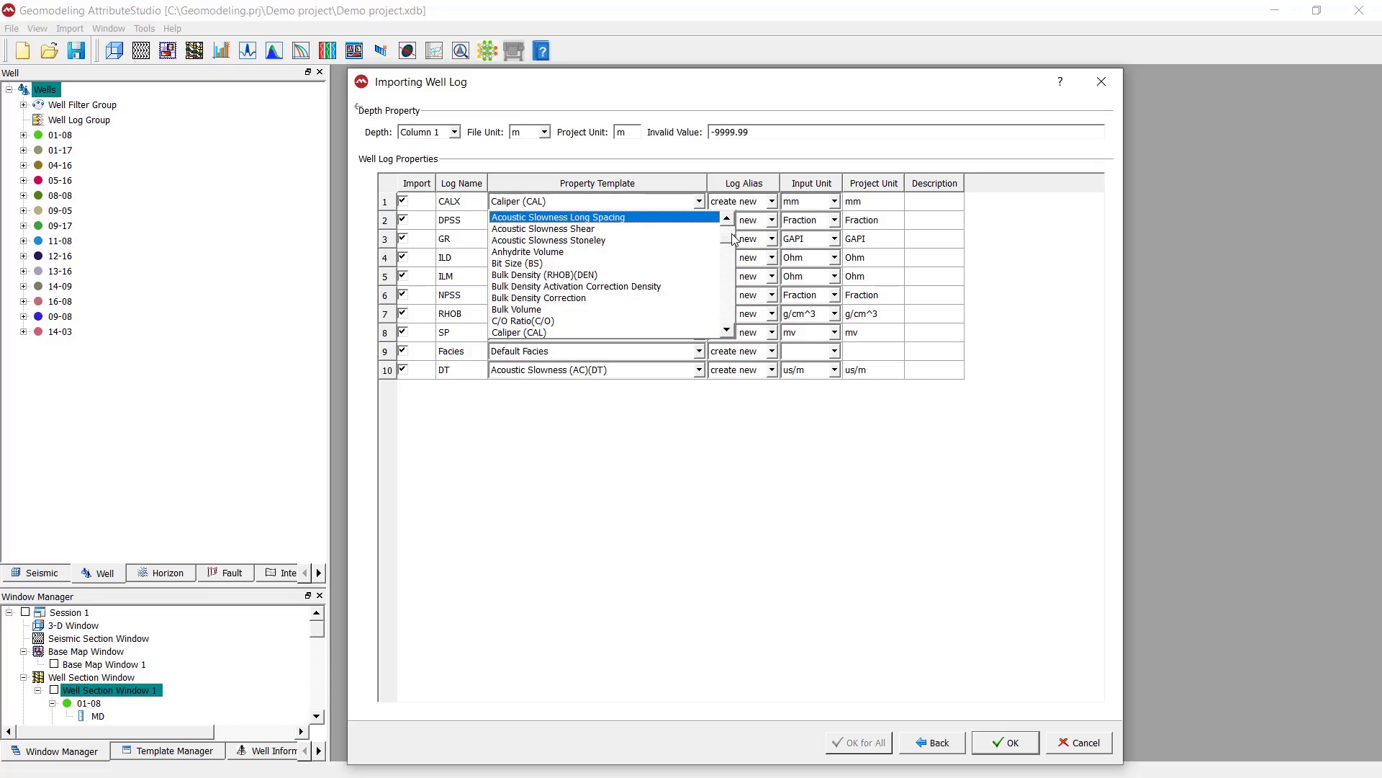
{"action": "left_click", "coordinate": [682, 330]}
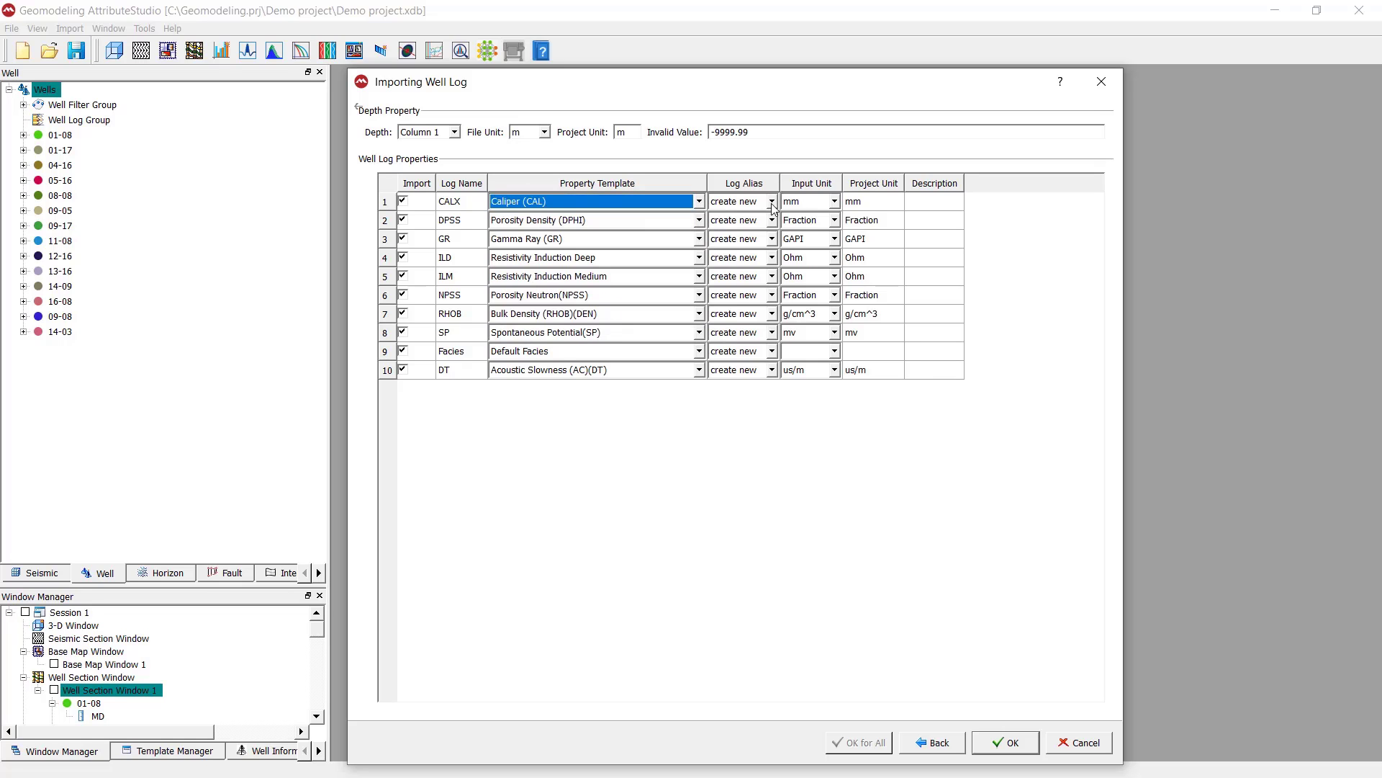
{"action": "left_click", "coordinate": [772, 202]}
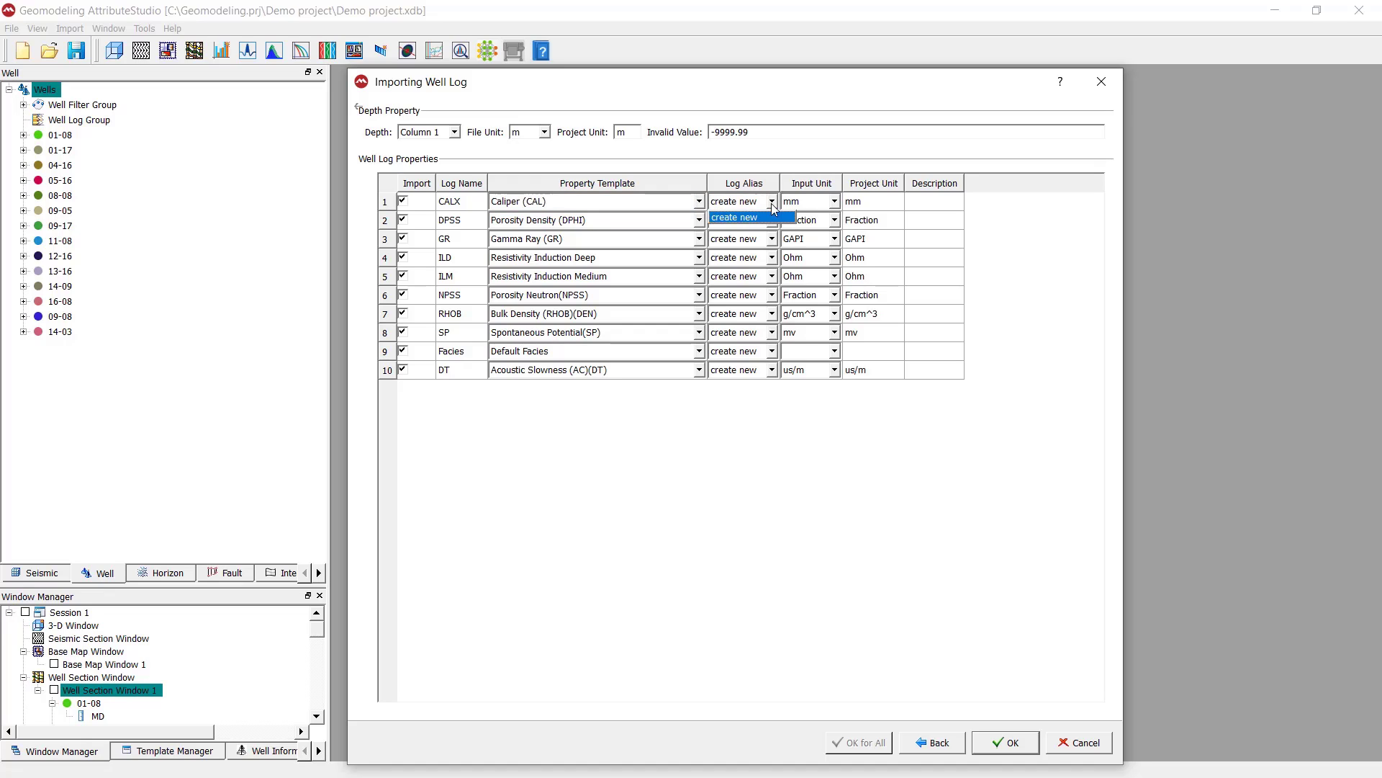
{"action": "left_click", "coordinate": [772, 204]}
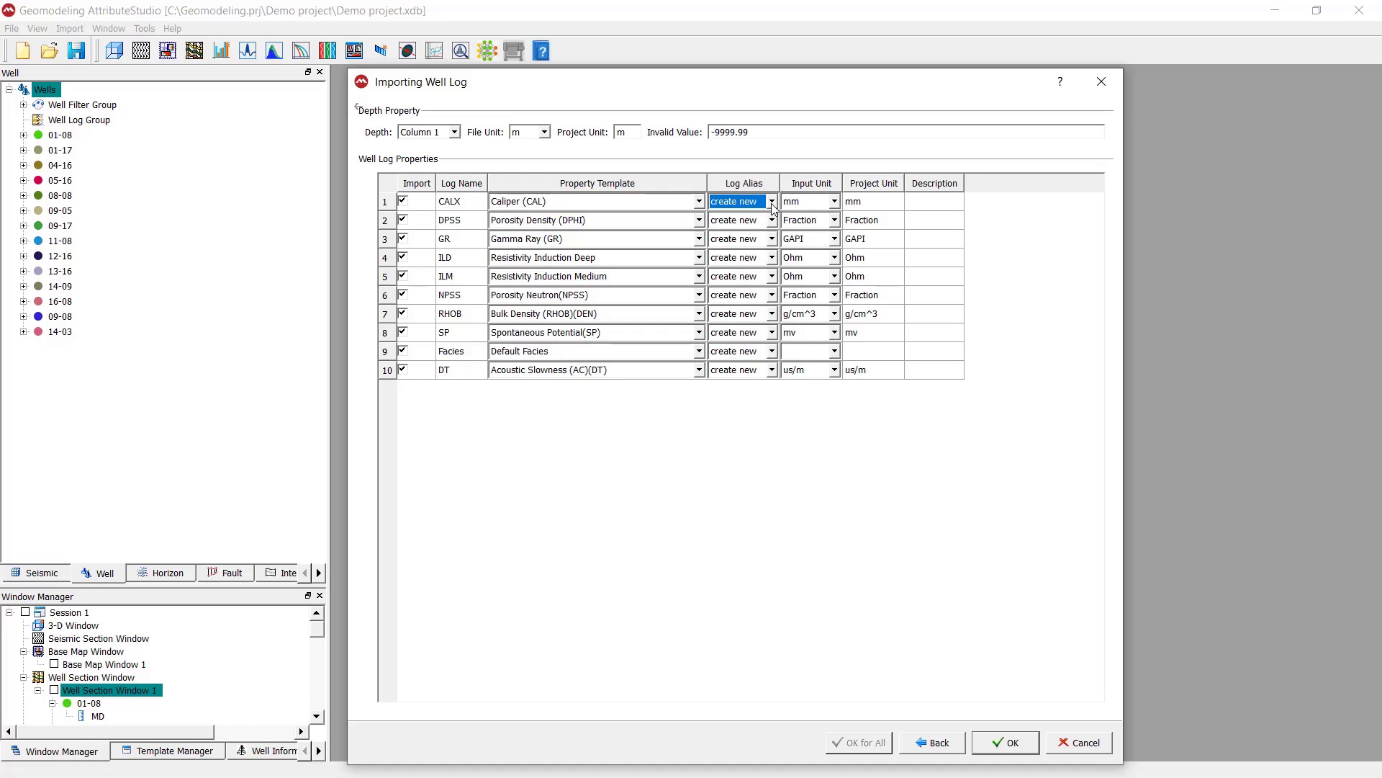
{"action": "left_click", "coordinate": [772, 204]}
{"action": "left_click", "coordinate": [772, 204]}
{"action": "left_click", "coordinate": [776, 205]}
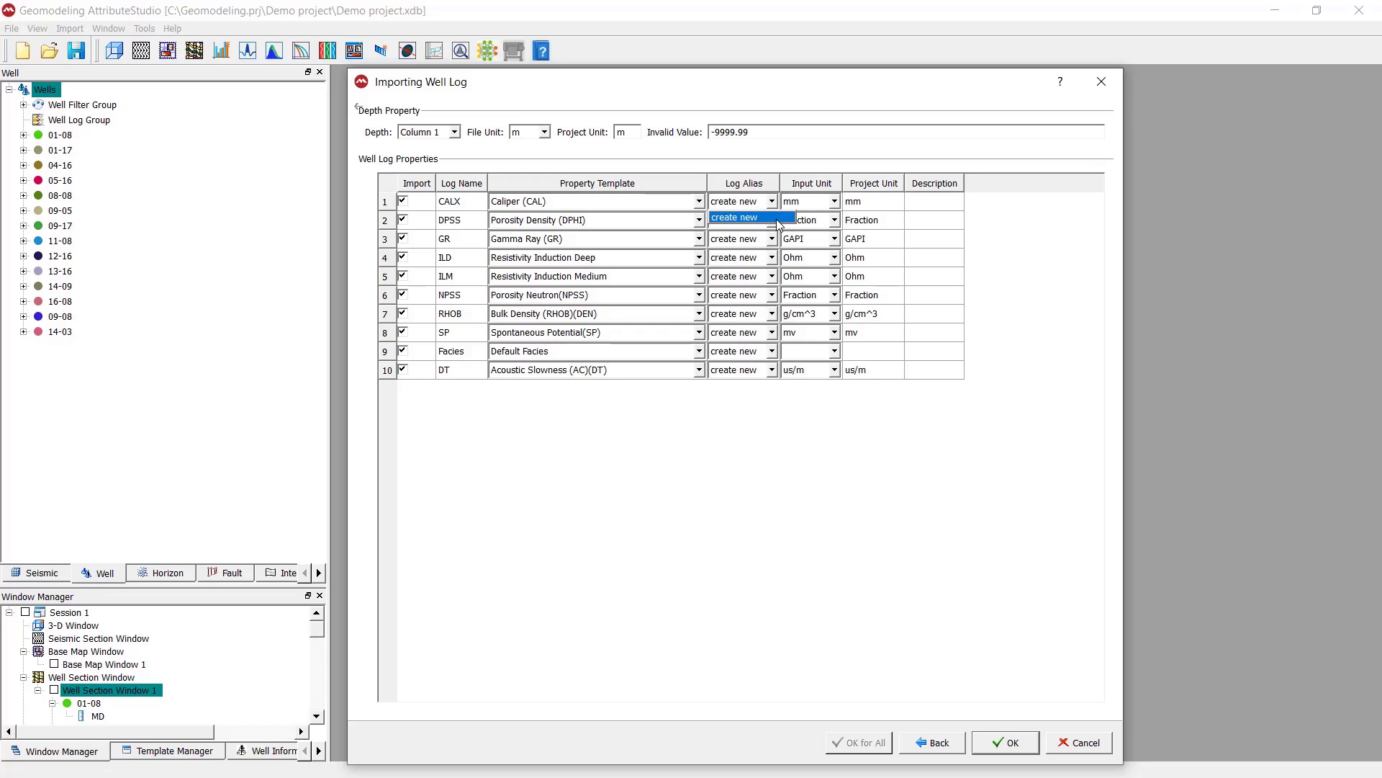
{"action": "left_click", "coordinate": [775, 201]}
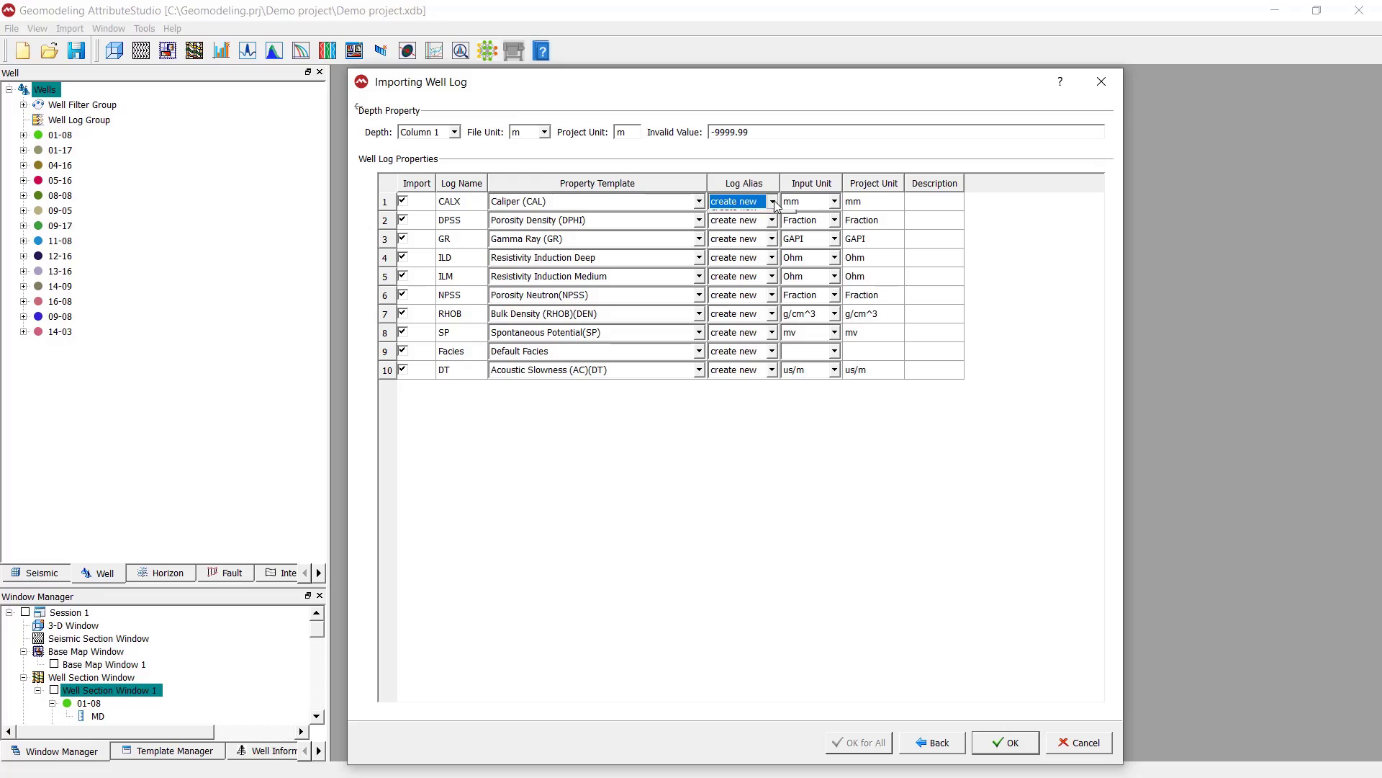
{"action": "left_click", "coordinate": [775, 201]}
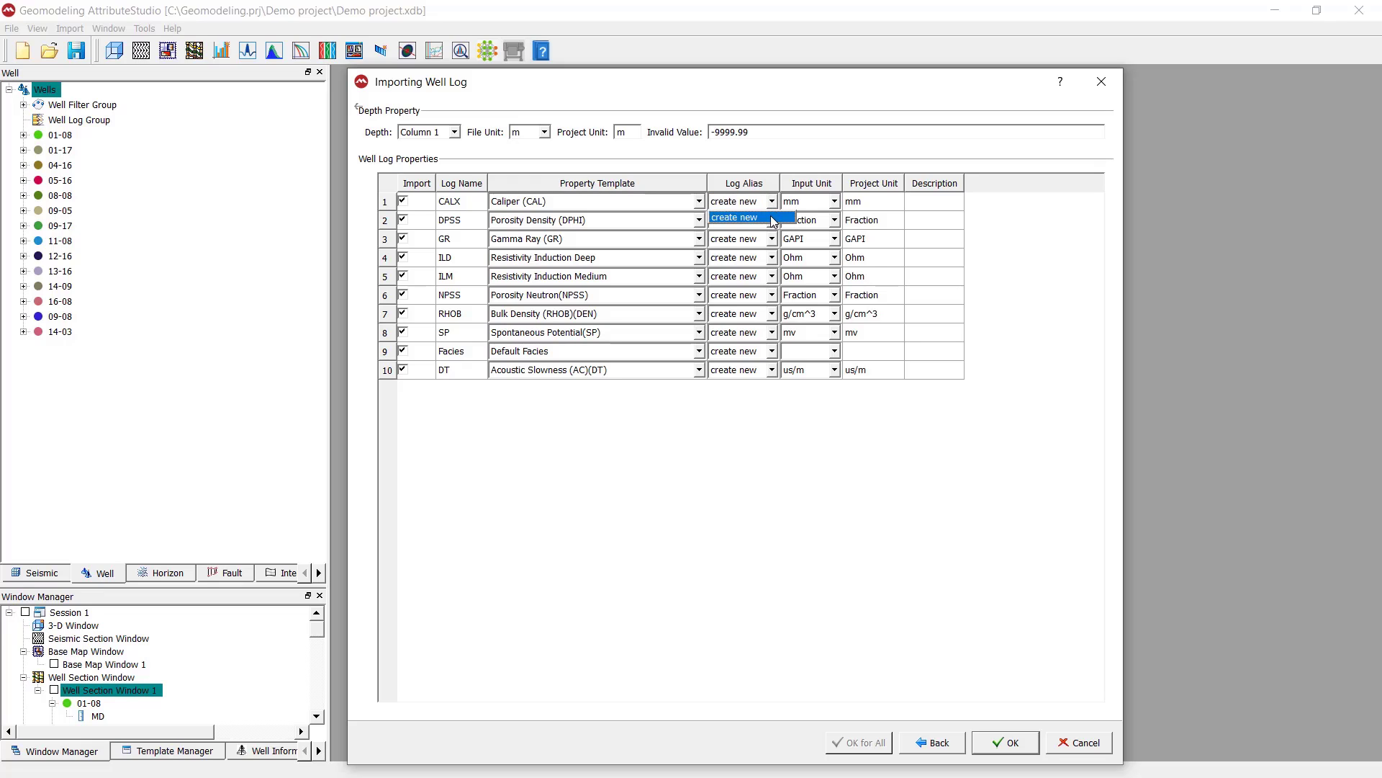
{"action": "left_click", "coordinate": [773, 218]}
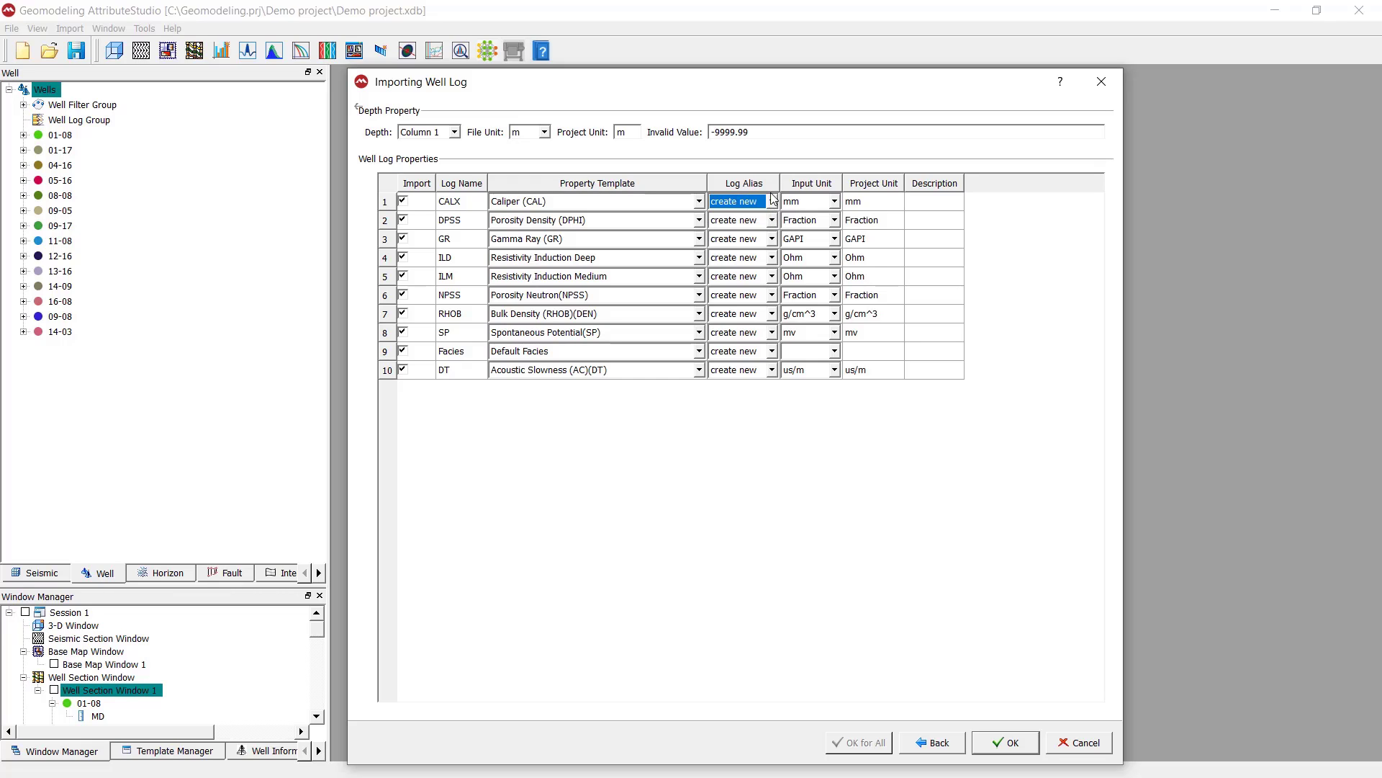
{"action": "left_click", "coordinate": [836, 204]}
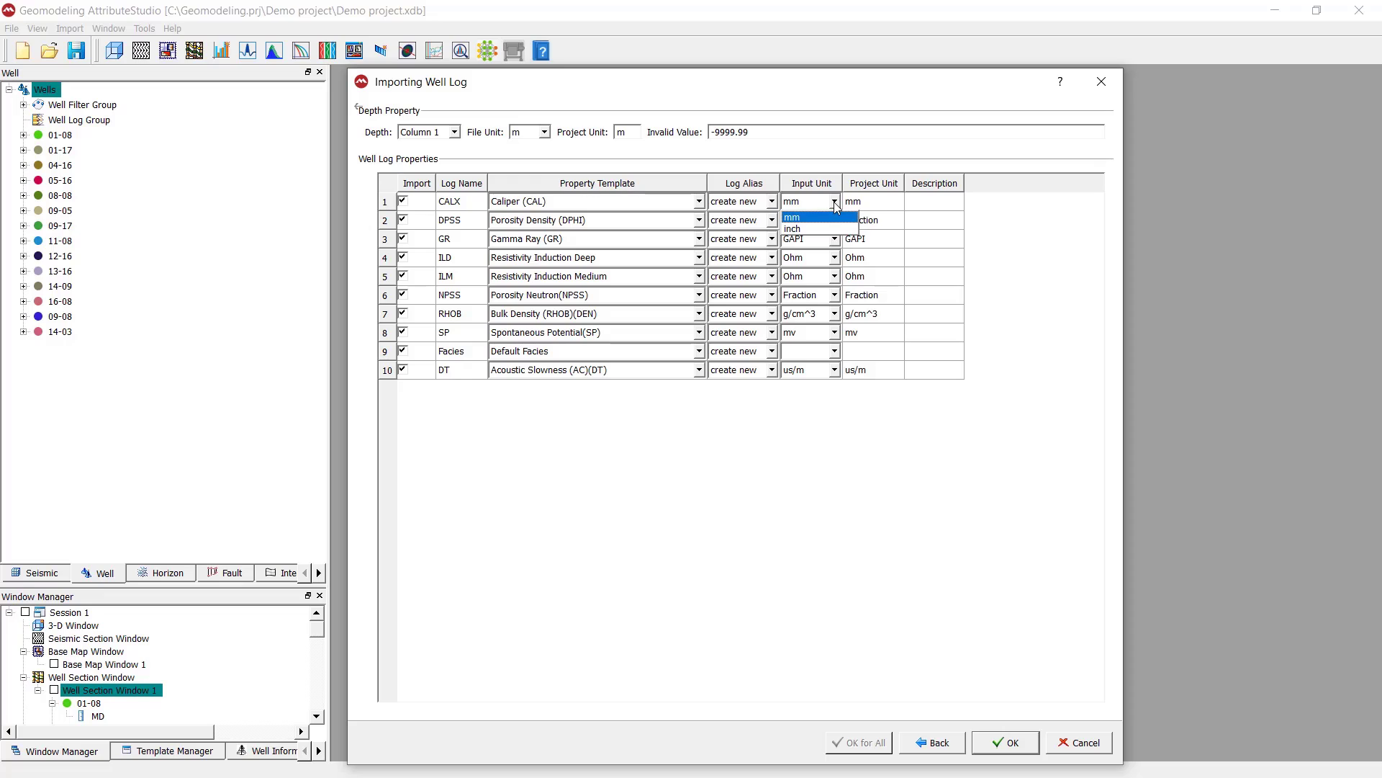
{"action": "left_click", "coordinate": [836, 205]}
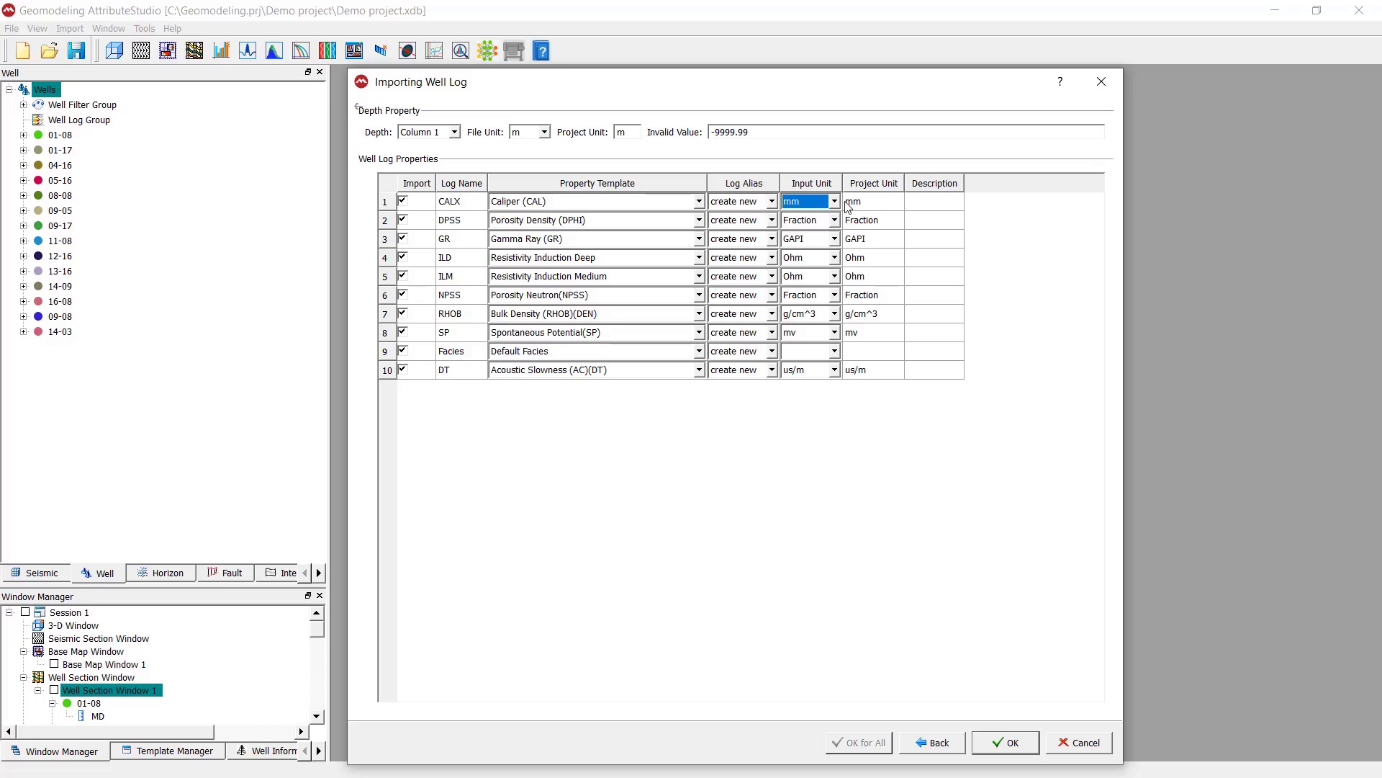
Import the mapped CSV logs into well 01-08 and review its log list in the well tree
{"action": "left_click", "coordinate": [905, 440]}
{"action": "left_click", "coordinate": [1025, 746]}
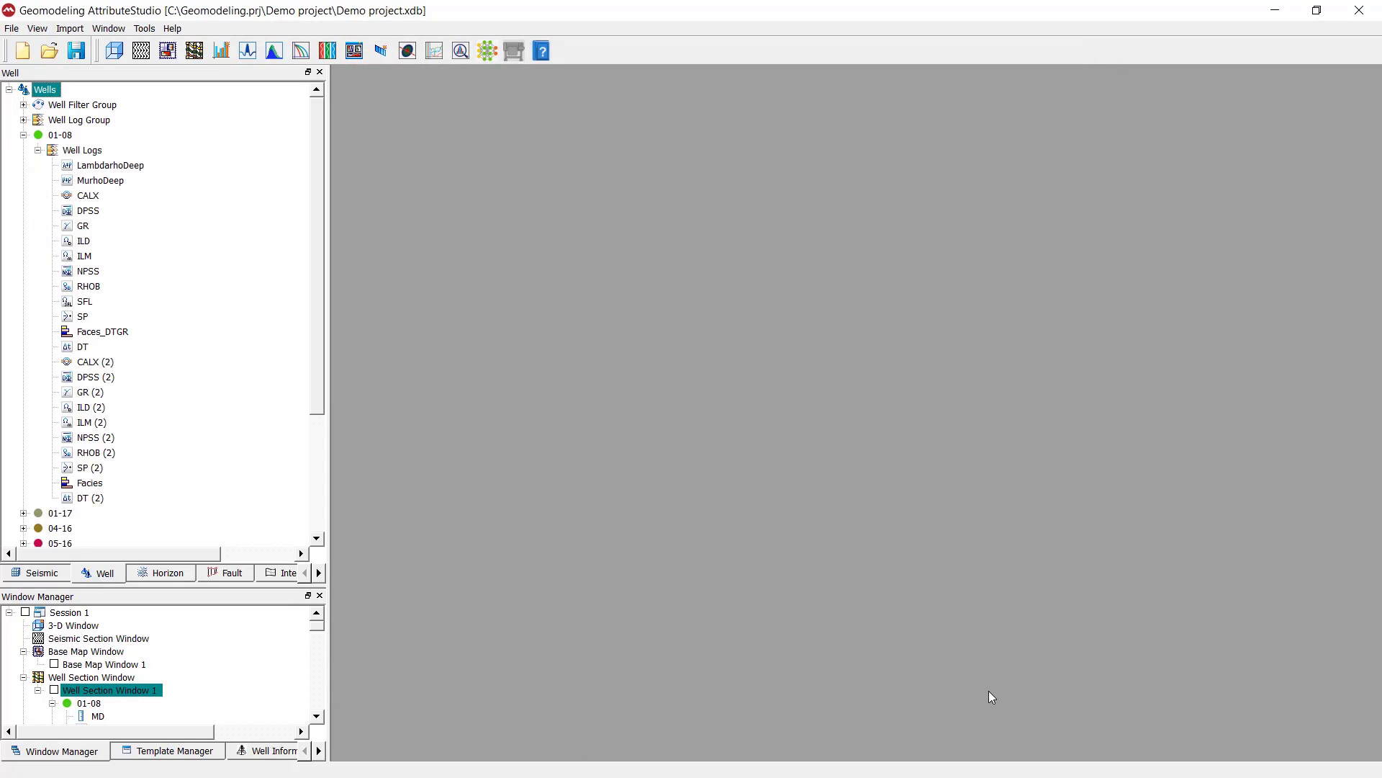
{"action": "scroll", "coordinate": [106, 372], "scroll_direction": "down", "scroll_amount": 3}
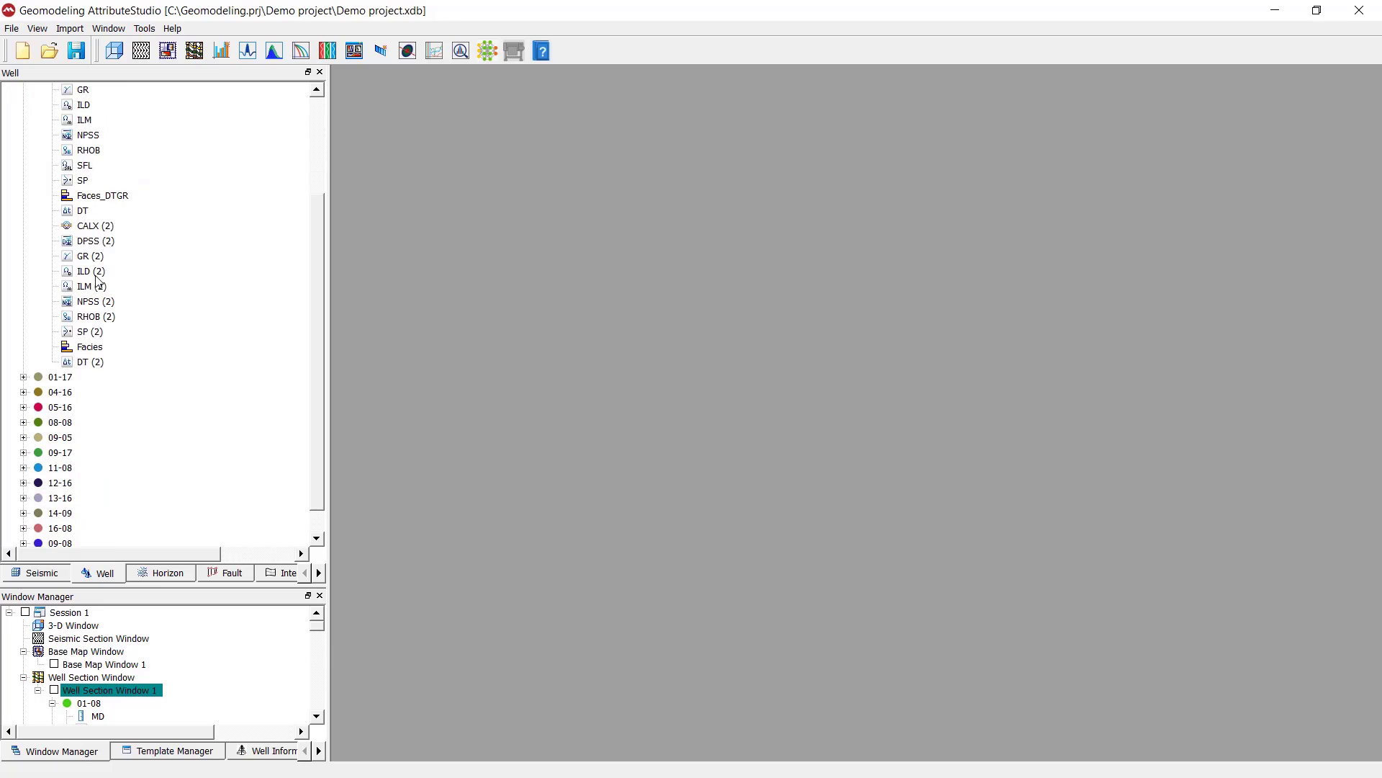